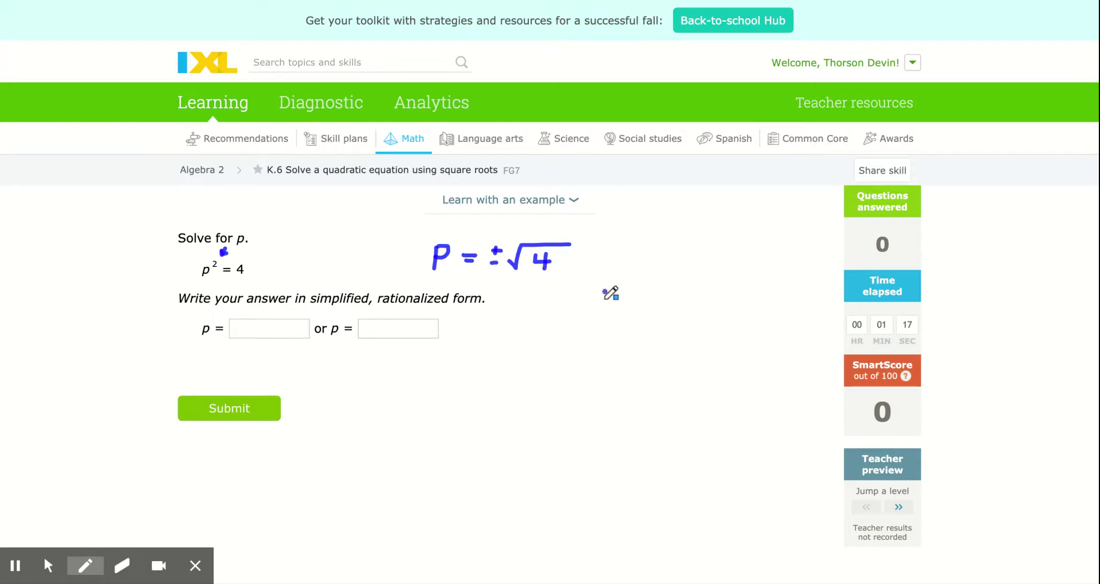
# Pen-note 2² = 4 and (−2)² = 4, then enter −2 and 2 as the answers for p
pyautogui.moveTo(606, 301)
pyautogui.mouseDown()
pyautogui.moveTo(692, 292)
pyautogui.moveTo(687, 307)
pyautogui.mouseUp()
pyautogui.moveTo(578, 365)
pyautogui.mouseDown()
pyautogui.moveTo(594, 361)
pyautogui.moveTo(609, 370)
pyautogui.moveTo(572, 370)
pyautogui.moveTo(615, 377)
pyautogui.moveTo(633, 351)
pyautogui.moveTo(691, 366)
pyautogui.moveTo(685, 381)
pyautogui.mouseUp()
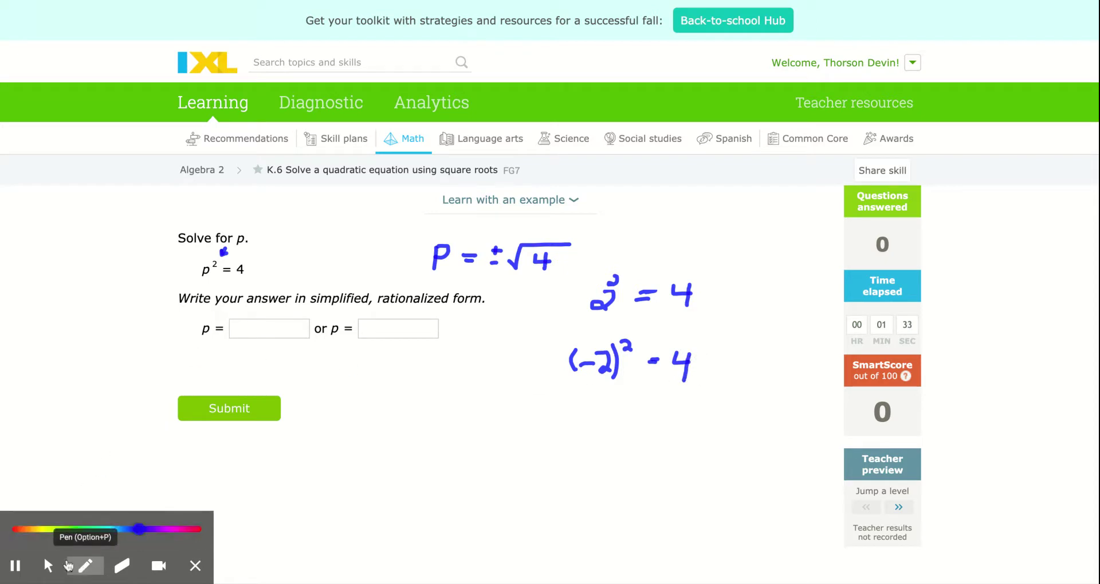
pyautogui.click(48, 566)
pyautogui.click(267, 332)
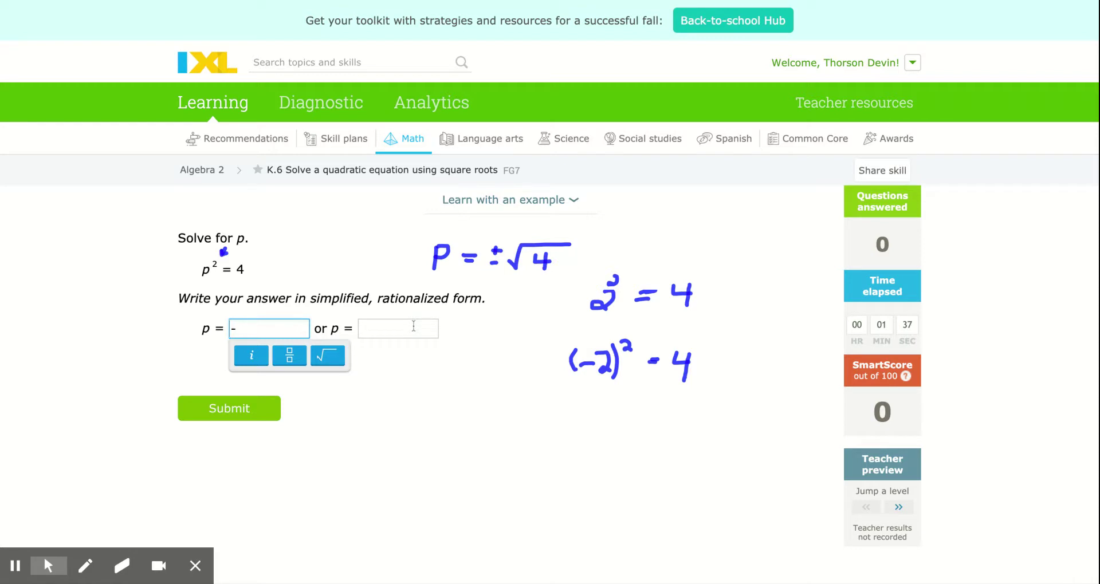
pyautogui.click(413, 332)
pyautogui.write('2')
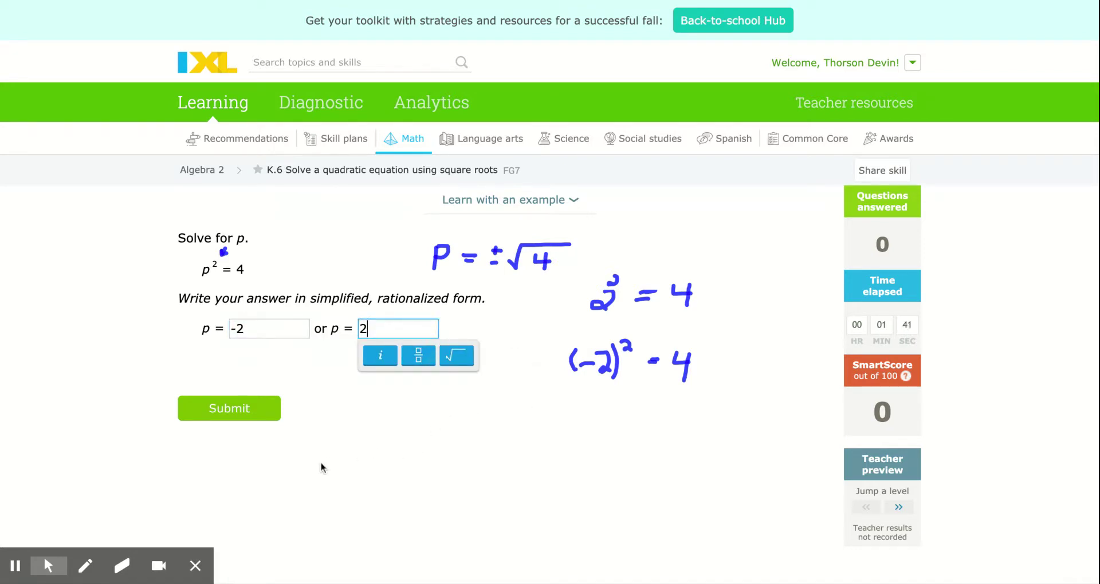
pyautogui.press('BackSpace')
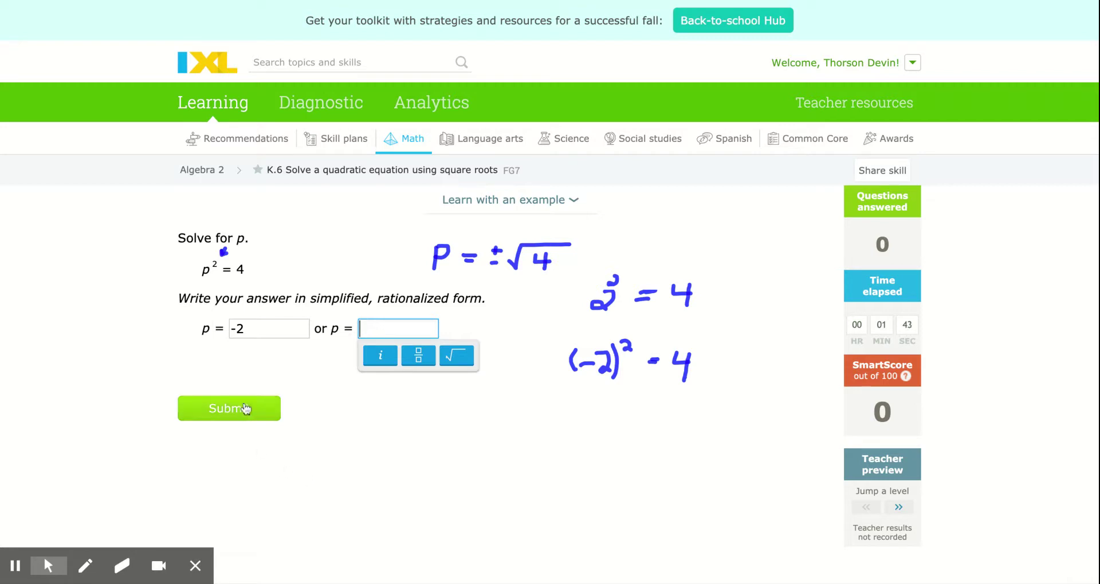
pyautogui.write('2')
pyautogui.click(308, 448)
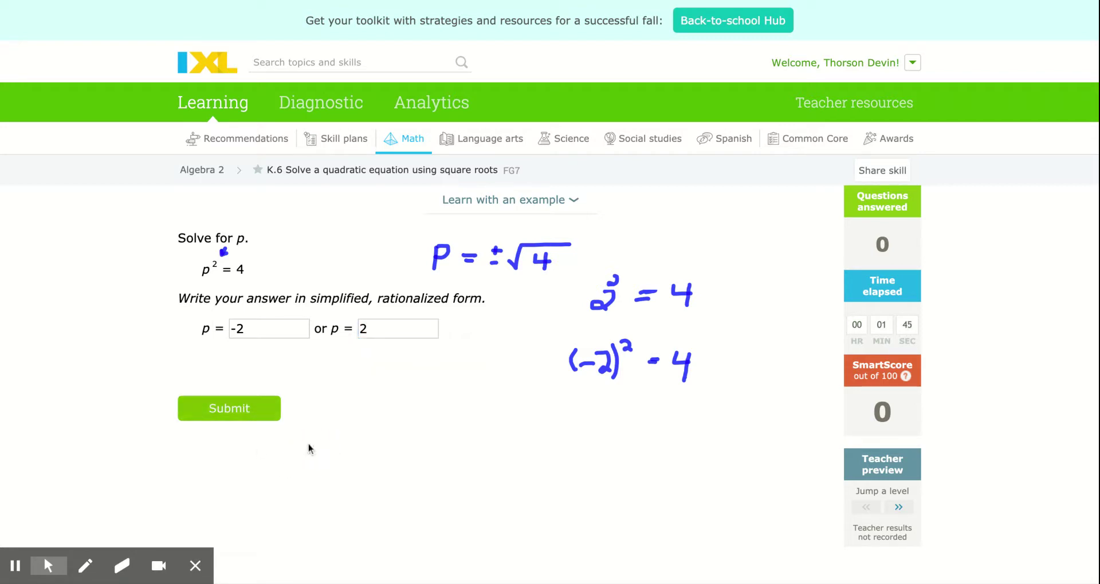
# Submit p = −2 or 2, then handwrite r = ±√−81 = ±9i in pen notes
pyautogui.click(244, 411)
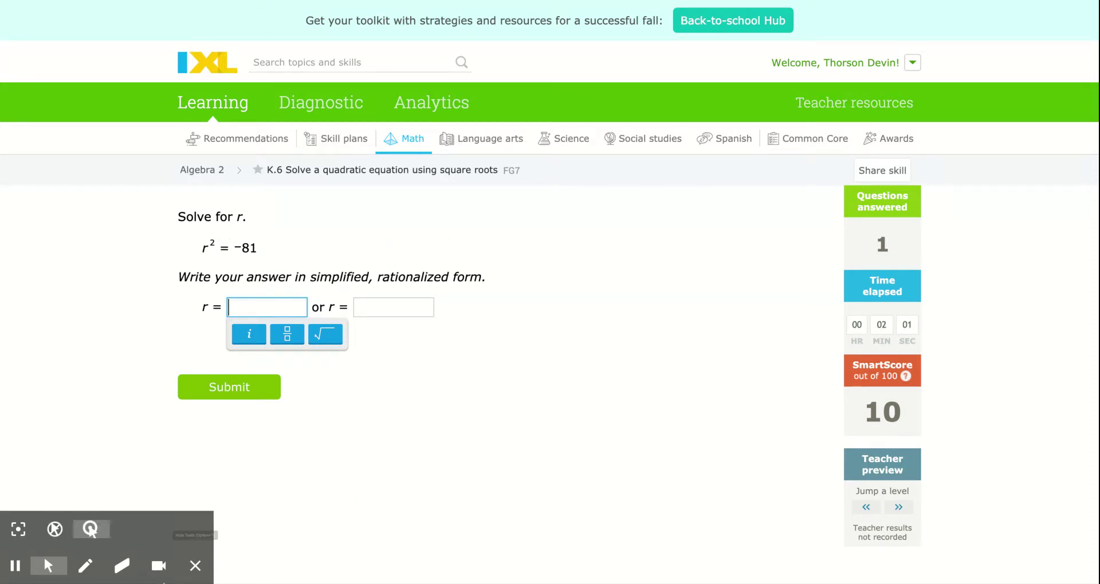
pyautogui.click(85, 566)
pyautogui.moveTo(442, 222)
pyautogui.mouseDown()
pyautogui.moveTo(493, 234)
pyautogui.moveTo(531, 223)
pyautogui.moveTo(531, 242)
pyautogui.mouseUp()
pyautogui.moveTo(578, 215)
pyautogui.mouseDown()
pyautogui.moveTo(611, 215)
pyautogui.moveTo(571, 238)
pyautogui.moveTo(587, 230)
pyautogui.moveTo(595, 247)
pyautogui.mouseUp()
pyautogui.moveTo(572, 308); pyautogui.dragTo(575, 313)
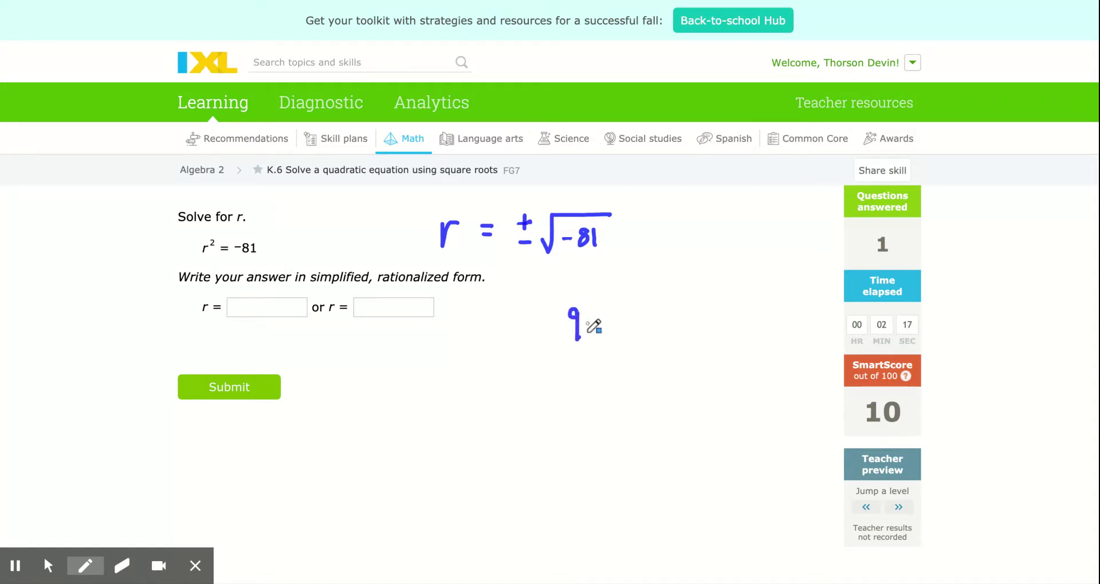
pyautogui.moveTo(590, 340); pyautogui.dragTo(605, 332)
pyautogui.click(596, 307)
pyautogui.moveTo(546, 312); pyautogui.dragTo(556, 338)
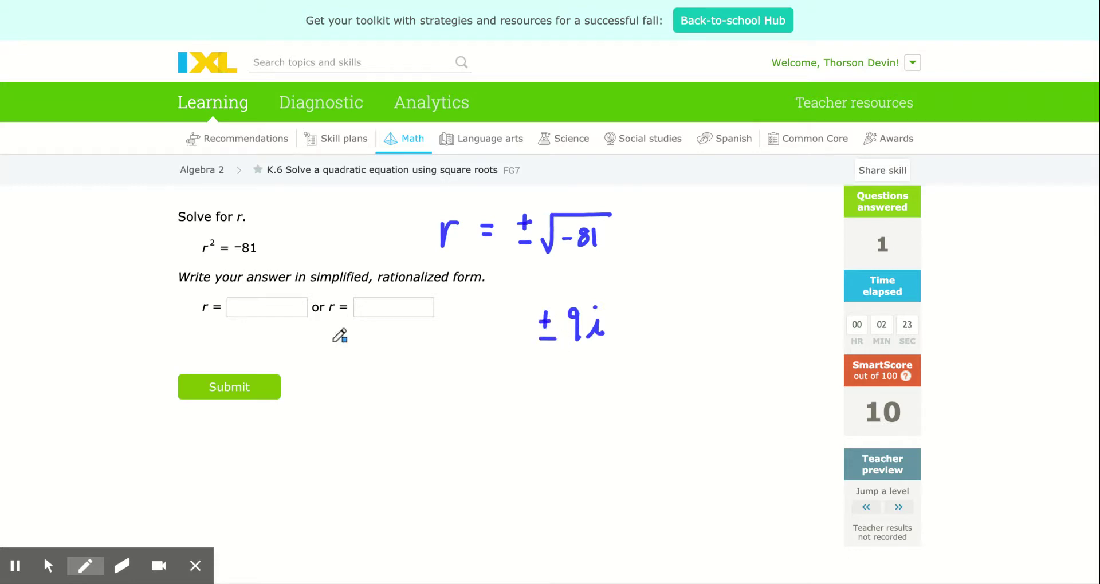
# Enter 9i and −9i as the answers for r and submit them
pyautogui.moveTo(86, 571)
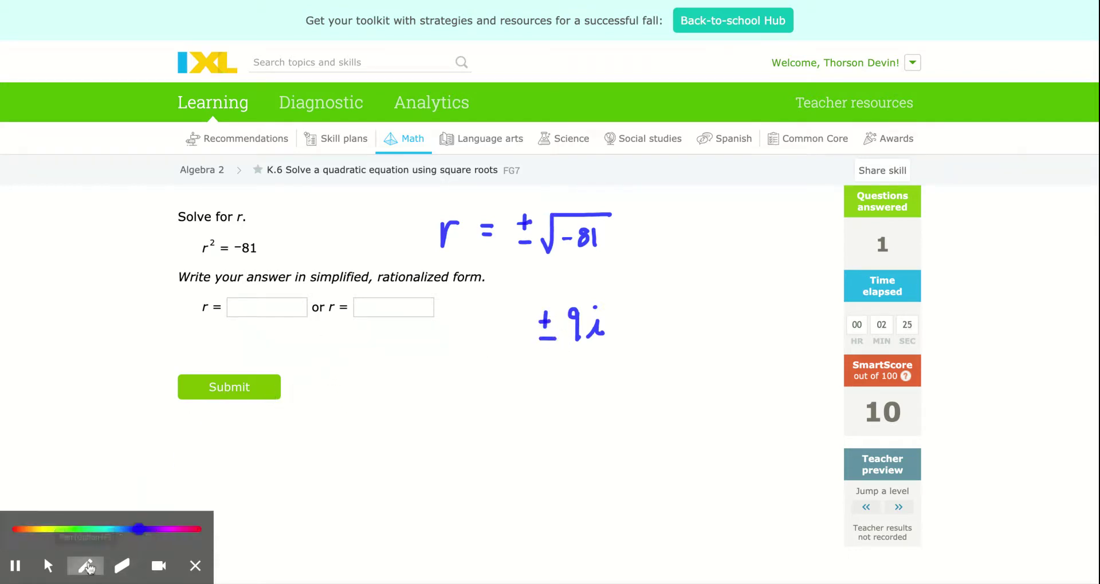
pyautogui.click(48, 567)
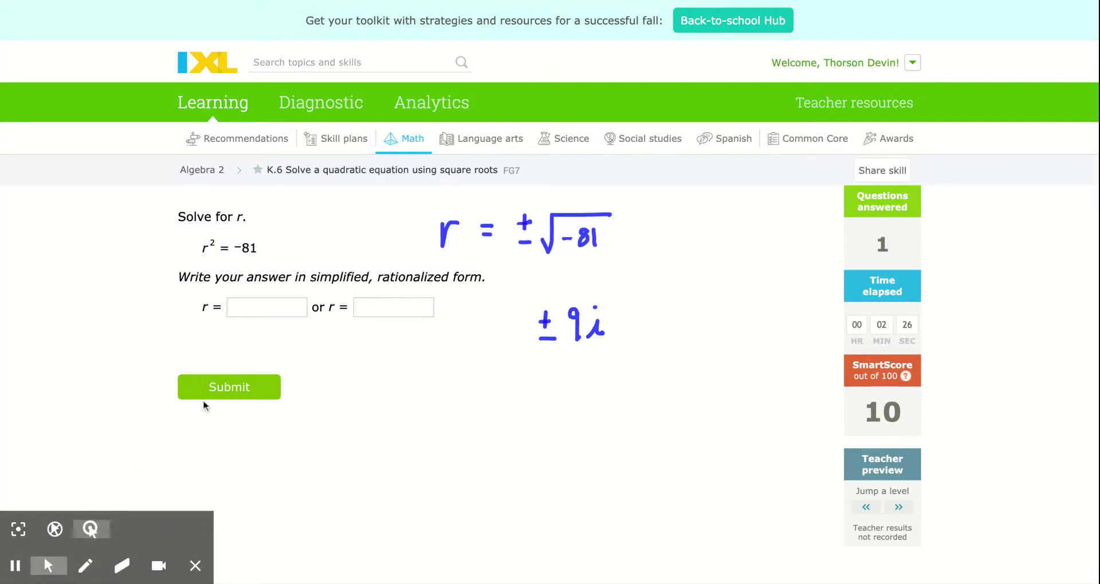
pyautogui.click(261, 308)
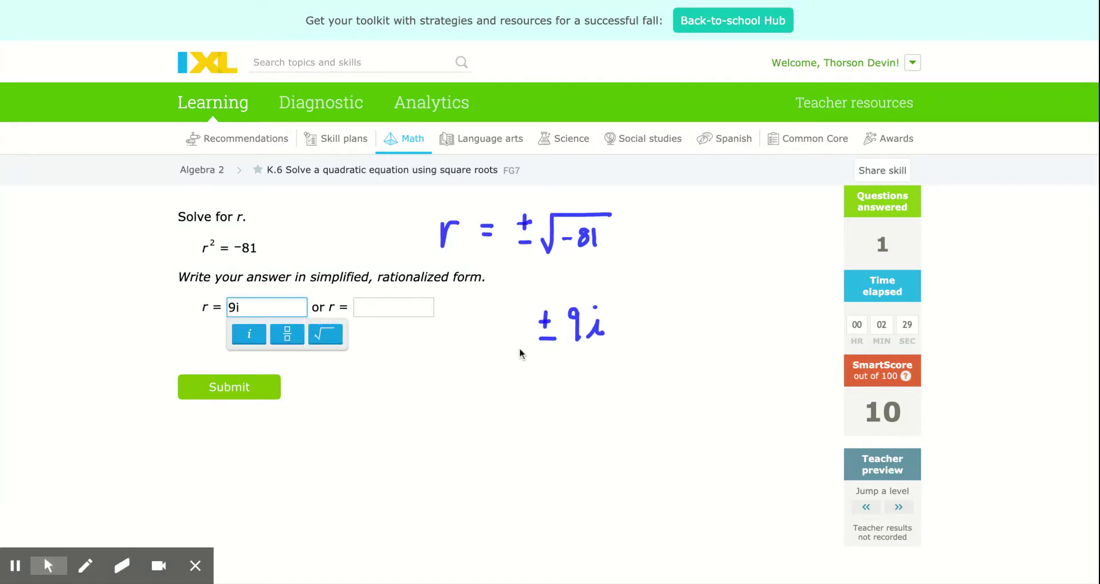
pyautogui.click(393, 313)
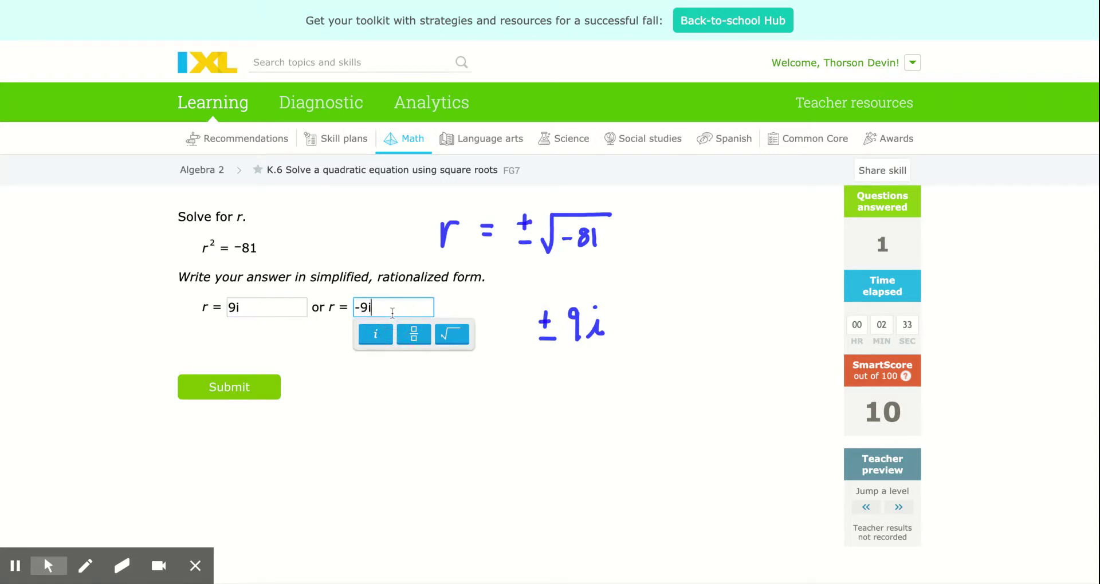
pyautogui.click(234, 387)
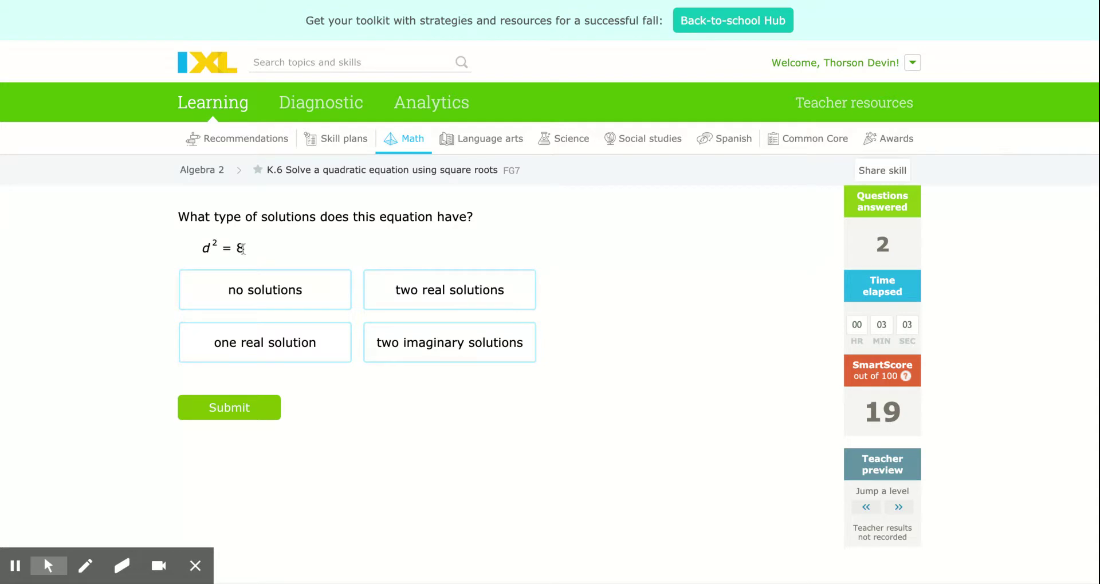
# Answer d² = 8 with 'two real solutions' and submit it
pyautogui.click(437, 292)
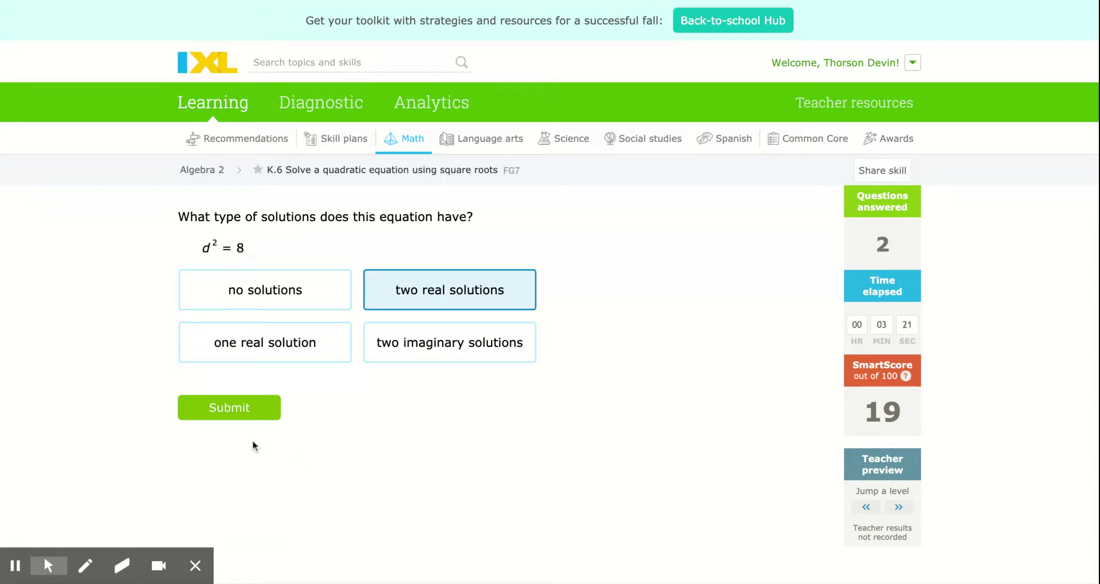
pyautogui.click(235, 408)
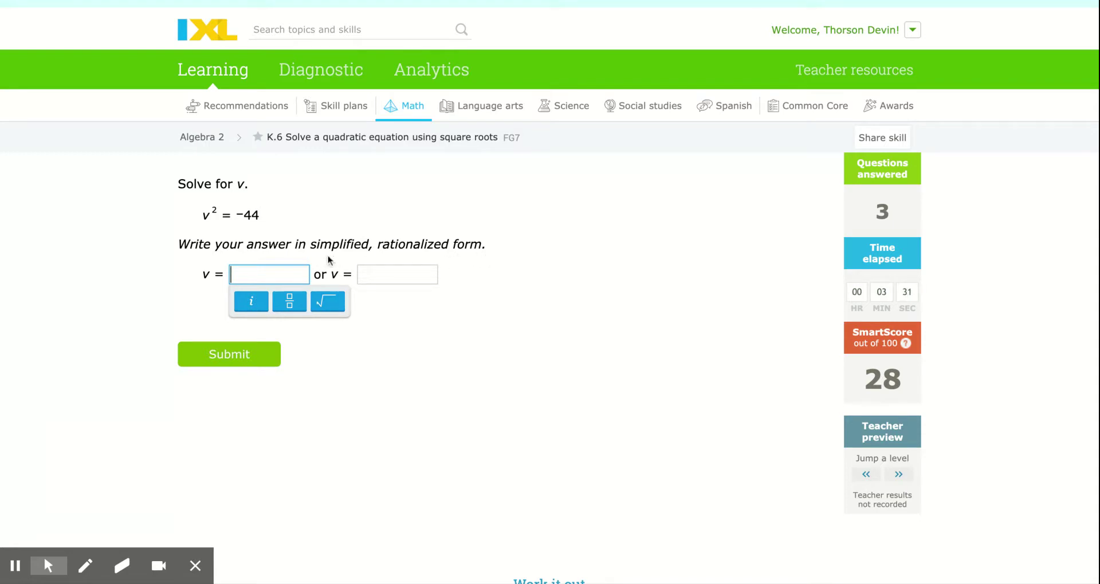
# Handwrite v = ±√−44 = ±√−4·11 = ±2i√11 in pen notes
pyautogui.click(84, 566)
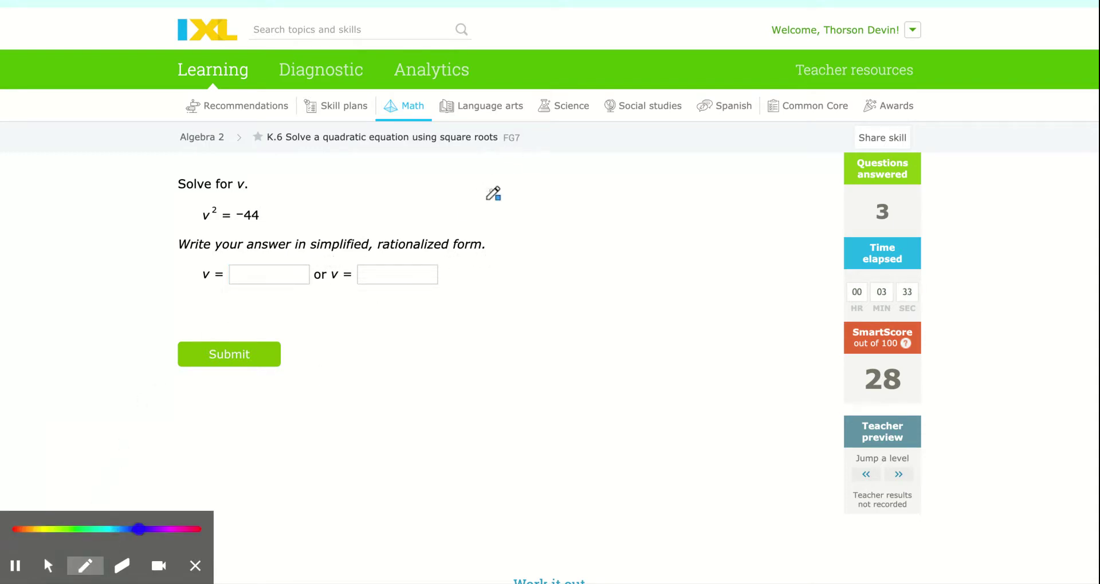
pyautogui.moveTo(432, 196)
pyautogui.mouseDown()
pyautogui.moveTo(446, 226)
pyautogui.moveTo(460, 195)
pyautogui.moveTo(494, 212)
pyautogui.moveTo(536, 199)
pyautogui.moveTo(529, 218)
pyautogui.moveTo(550, 227)
pyautogui.moveTo(557, 182)
pyautogui.moveTo(625, 183)
pyautogui.mouseUp()
pyautogui.moveTo(567, 206); pyautogui.dragTo(613, 209)
pyautogui.moveTo(614, 196); pyautogui.dragTo(614, 221)
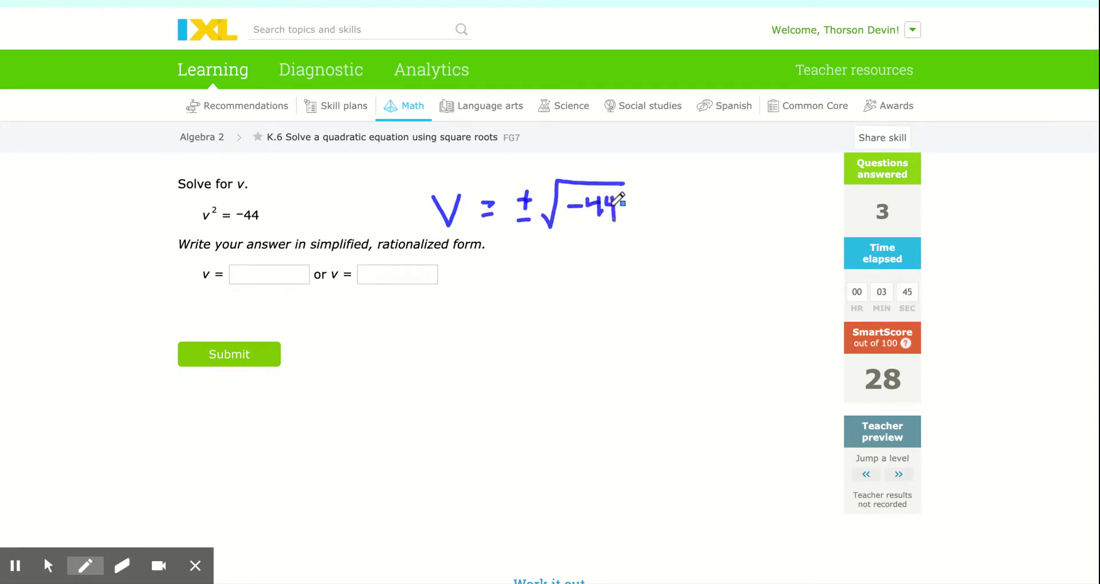
pyautogui.moveTo(590, 259)
pyautogui.mouseDown()
pyautogui.moveTo(589, 292)
pyautogui.moveTo(621, 293)
pyautogui.mouseUp()
pyautogui.click(597, 277)
pyautogui.moveTo(553, 276)
pyautogui.mouseDown()
pyautogui.moveTo(564, 275)
pyautogui.moveTo(544, 244)
pyautogui.moveTo(640, 247)
pyautogui.mouseUp()
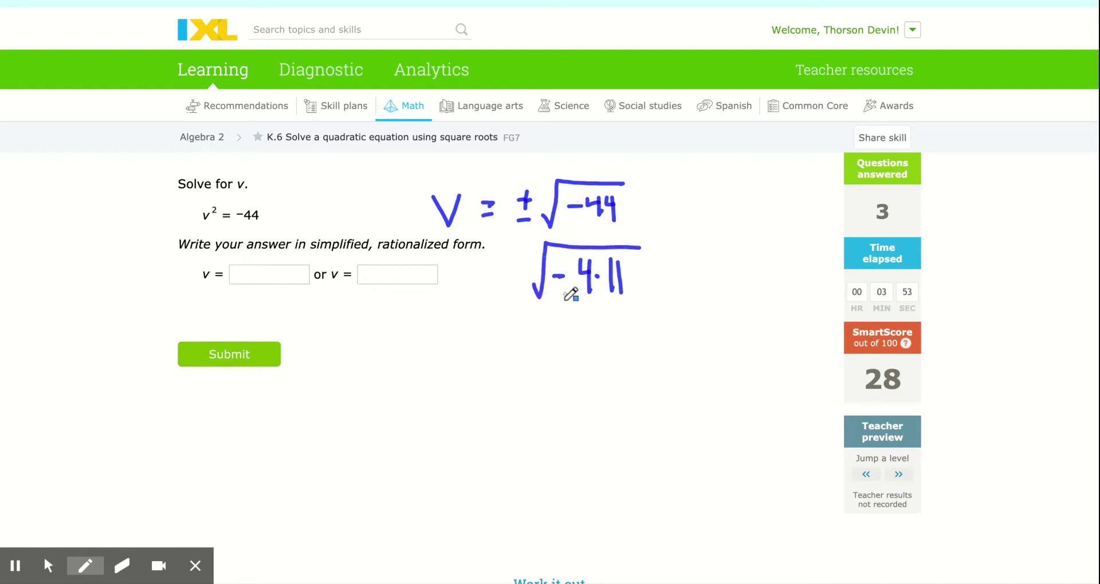
pyautogui.moveTo(553, 383)
pyautogui.mouseDown()
pyautogui.moveTo(564, 366)
pyautogui.moveTo(578, 376)
pyautogui.moveTo(543, 340)
pyautogui.mouseUp()
pyautogui.click(573, 339)
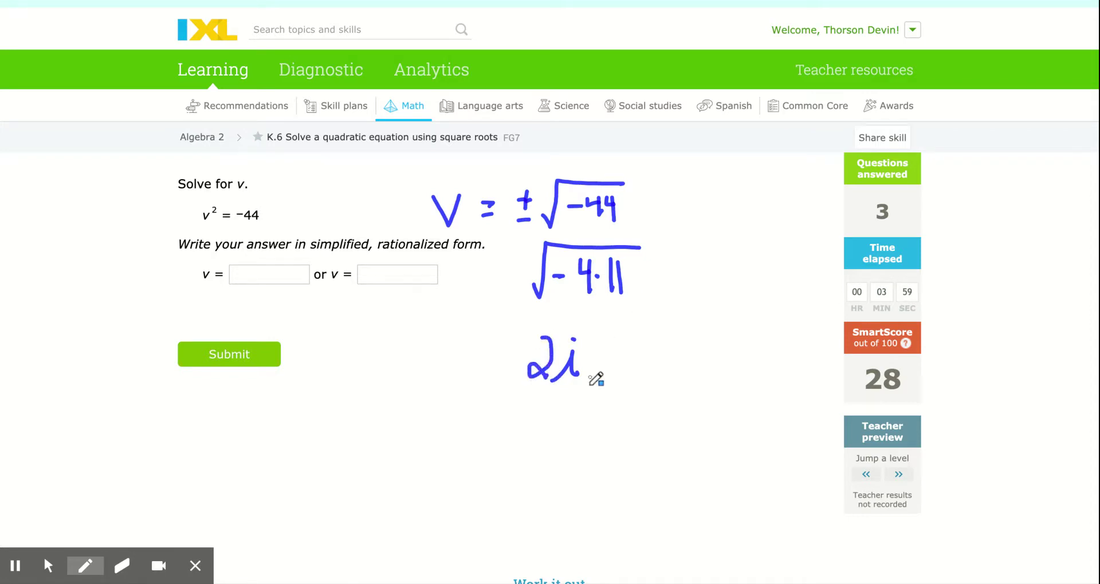
pyautogui.moveTo(589, 374)
pyautogui.mouseDown()
pyautogui.moveTo(596, 333)
pyautogui.moveTo(639, 335)
pyautogui.moveTo(609, 379)
pyautogui.moveTo(620, 379)
pyautogui.mouseUp()
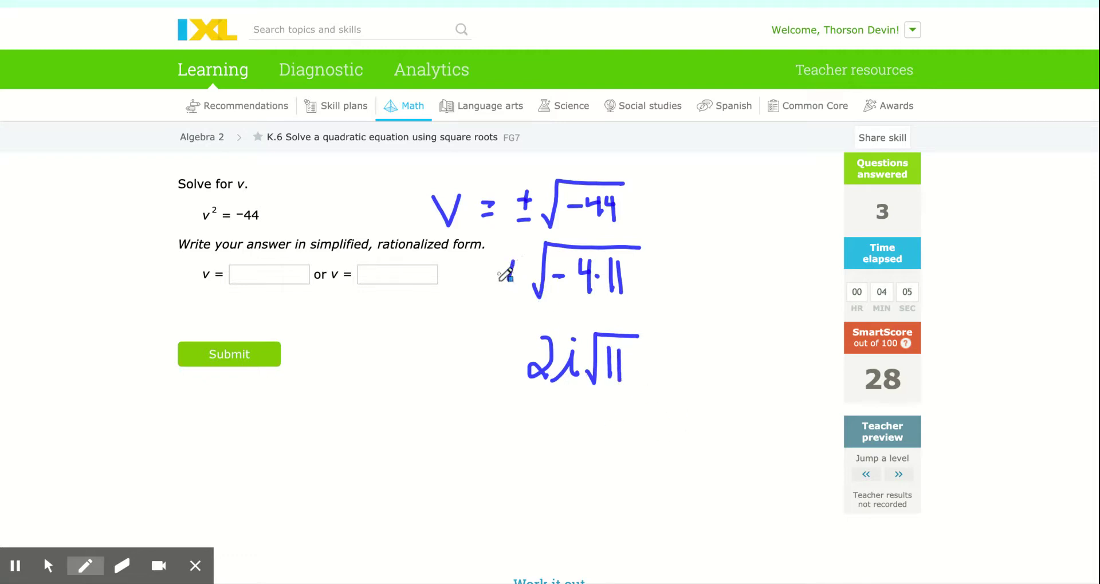
pyautogui.moveTo(499, 275); pyautogui.dragTo(515, 273)
pyautogui.moveTo(500, 296); pyautogui.dragTo(516, 296)
pyautogui.moveTo(506, 336); pyautogui.dragTo(526, 363)
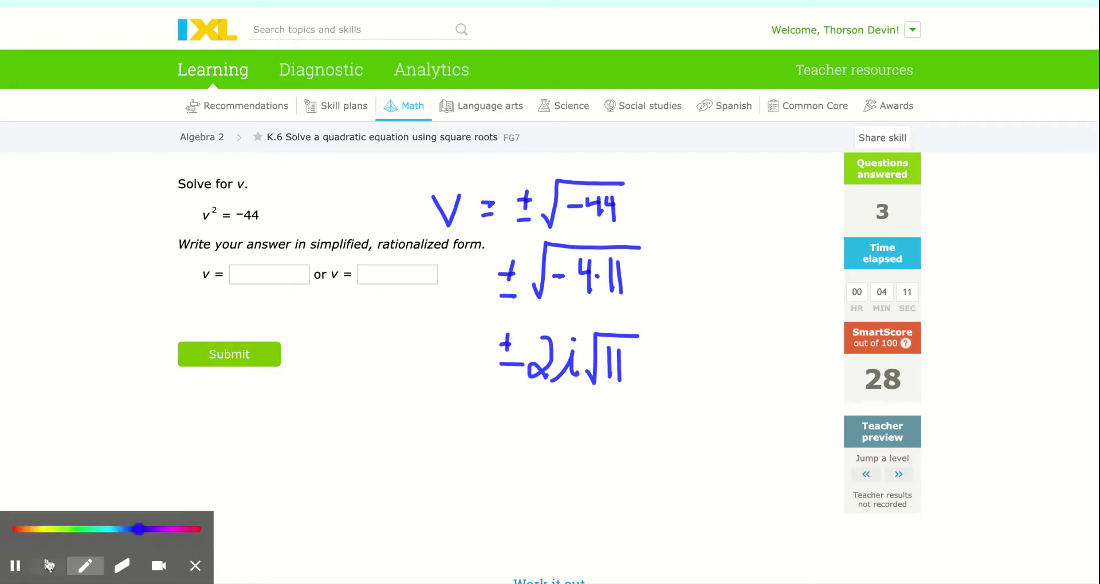
# Enter 2i√11 and −2√11 i as the answers for v using the keypad's √ and i
pyautogui.click(48, 566)
pyautogui.click(250, 270)
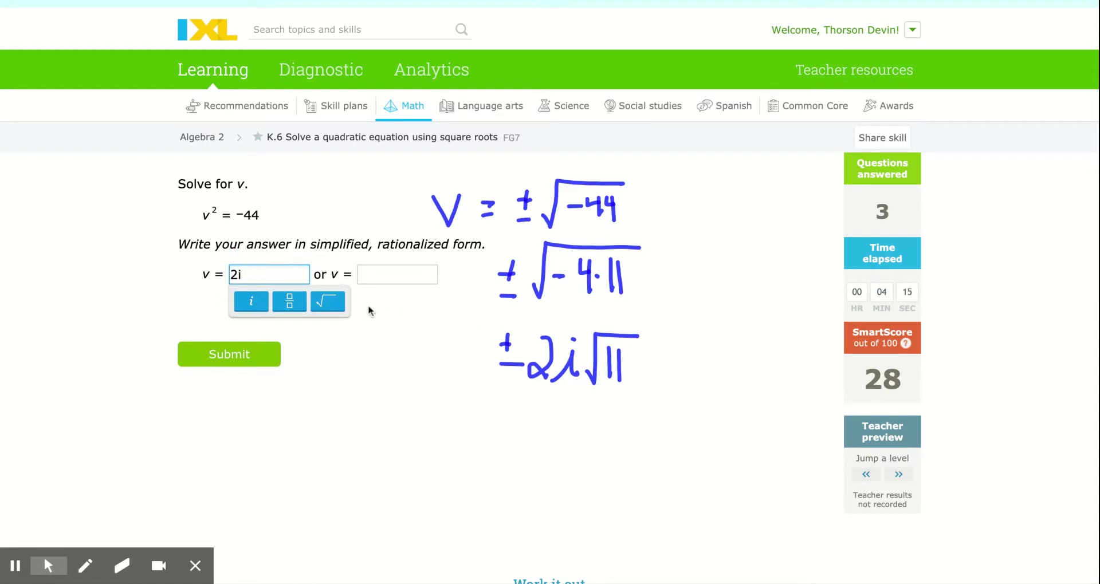
pyautogui.click(331, 301)
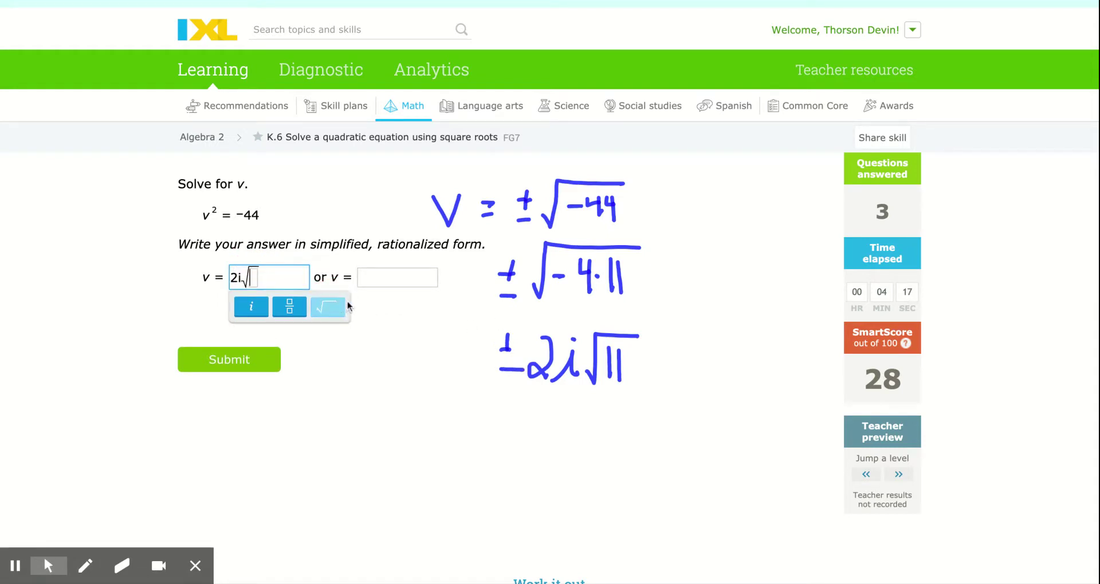
pyautogui.write('11')
pyautogui.click(382, 279)
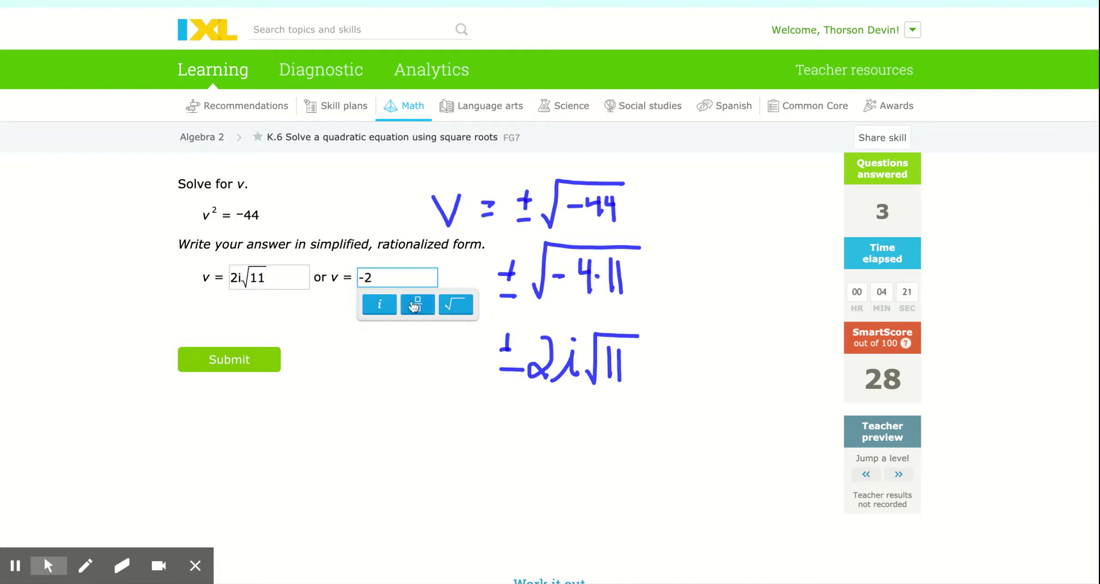
pyautogui.click(457, 308)
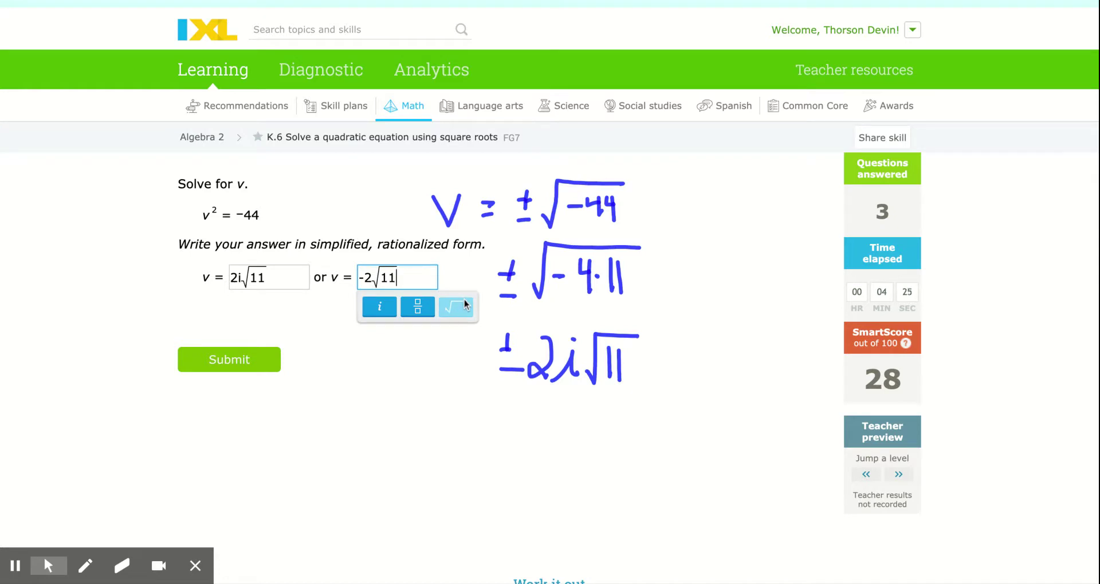
pyautogui.click(400, 278)
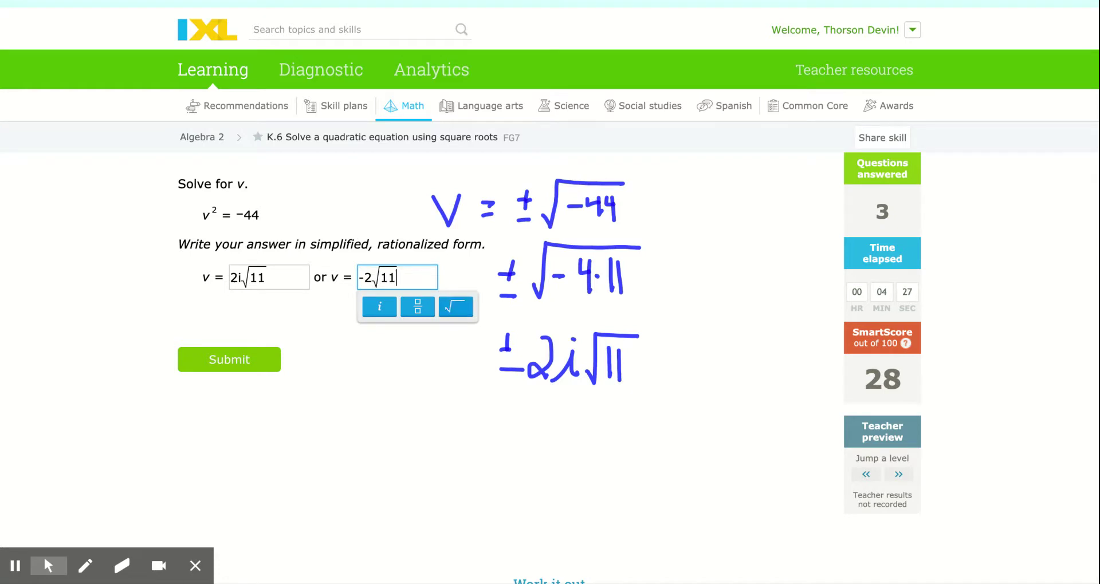
pyautogui.click(400, 278)
pyautogui.click(379, 307)
# Submit the v² = −44 answers, then handwrite ±√−48 = ±√−16·3 = ±4i√3
pyautogui.click(241, 360)
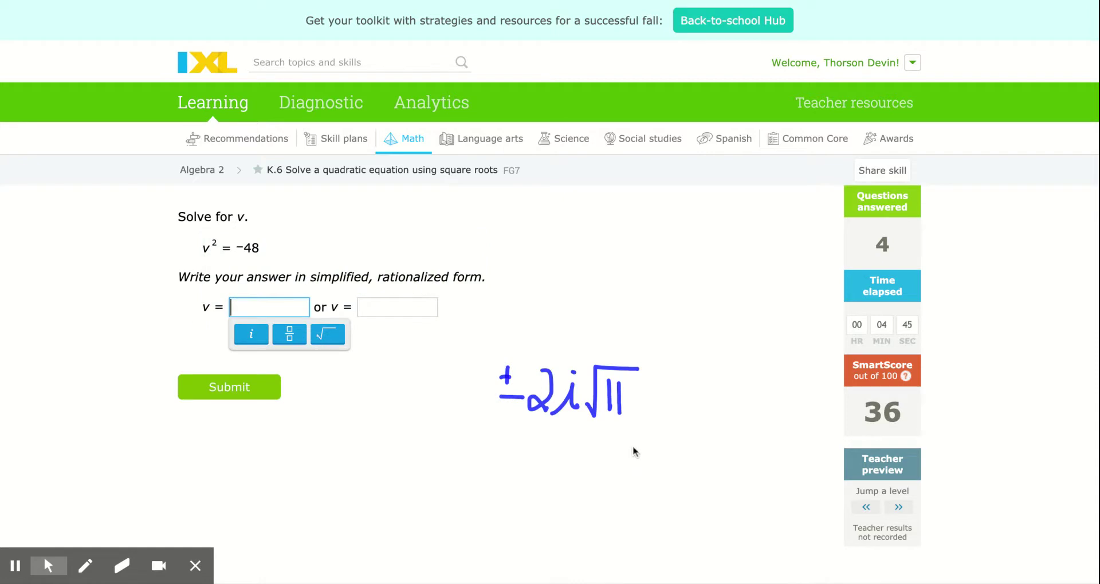
pyautogui.scroll(-2, 398, 356)
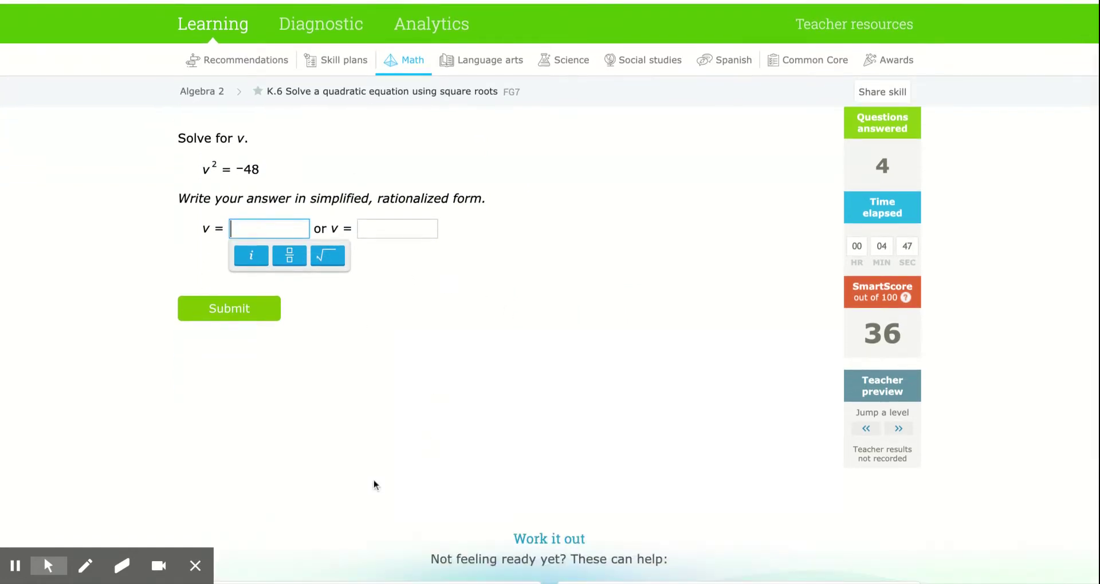
pyautogui.click(85, 566)
pyautogui.moveTo(575, 187)
pyautogui.mouseDown()
pyautogui.moveTo(598, 172)
pyautogui.moveTo(757, 171)
pyautogui.mouseUp()
pyautogui.moveTo(617, 188)
pyautogui.mouseDown()
pyautogui.moveTo(680, 200)
pyautogui.moveTo(698, 182)
pyautogui.mouseUp()
pyautogui.moveTo(633, 259); pyautogui.dragTo(633, 294)
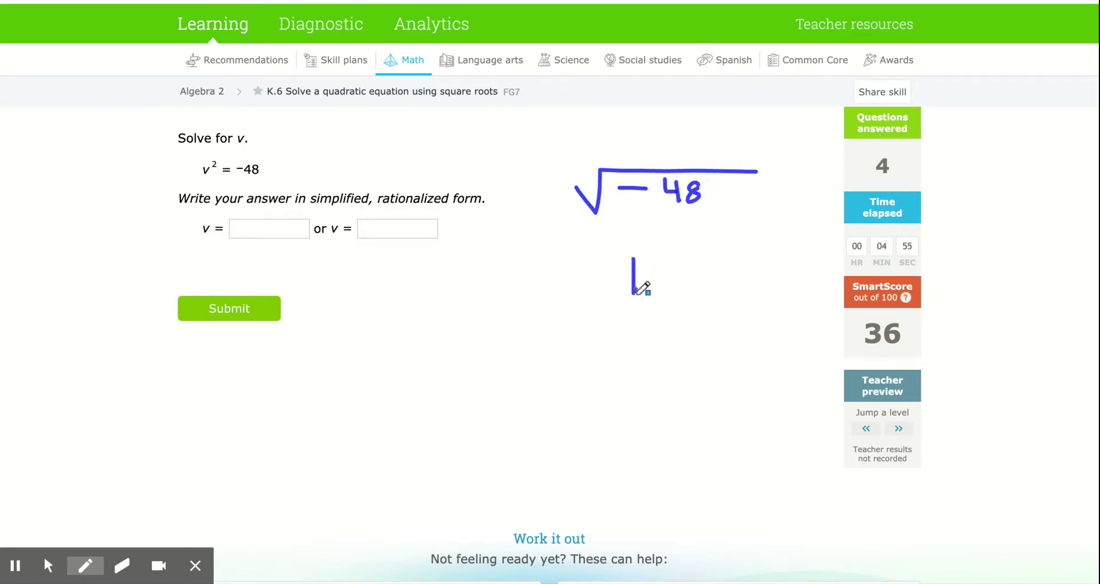
pyautogui.click(670, 274)
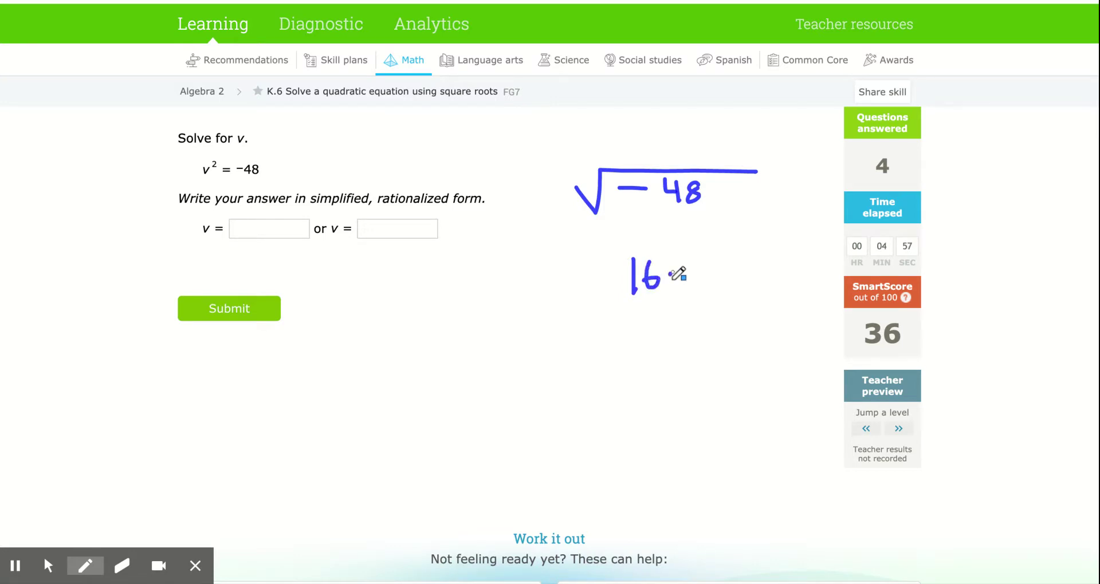
pyautogui.moveTo(595, 273)
pyautogui.mouseDown()
pyautogui.moveTo(610, 271)
pyautogui.moveTo(603, 250)
pyautogui.moveTo(739, 249)
pyautogui.mouseUp()
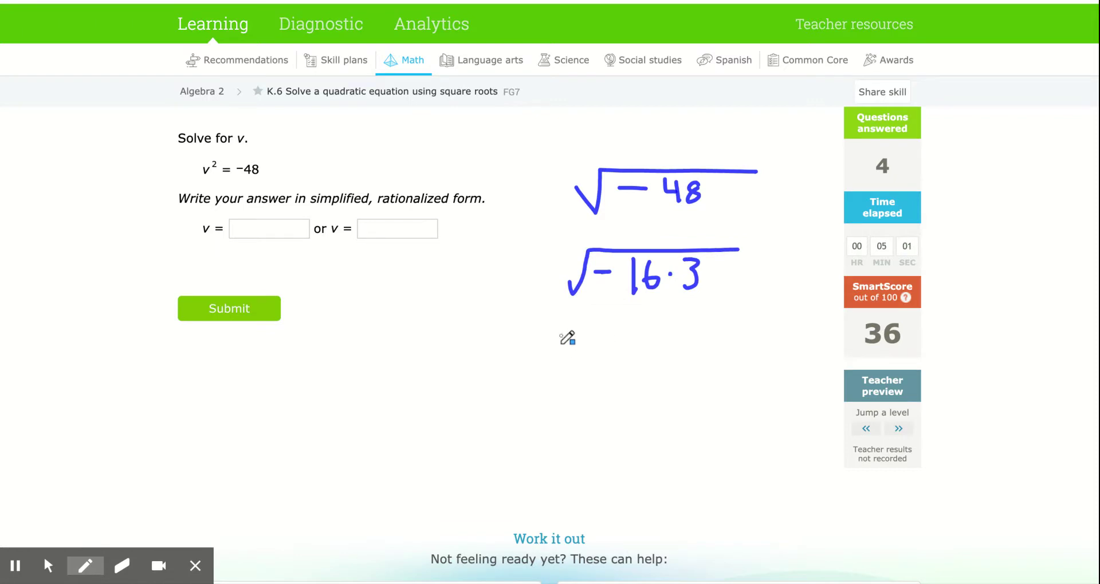
pyautogui.moveTo(573, 331)
pyautogui.mouseDown()
pyautogui.moveTo(572, 362)
pyautogui.moveTo(607, 356)
pyautogui.moveTo(655, 325)
pyautogui.moveTo(627, 358)
pyautogui.mouseUp()
pyautogui.click(592, 329)
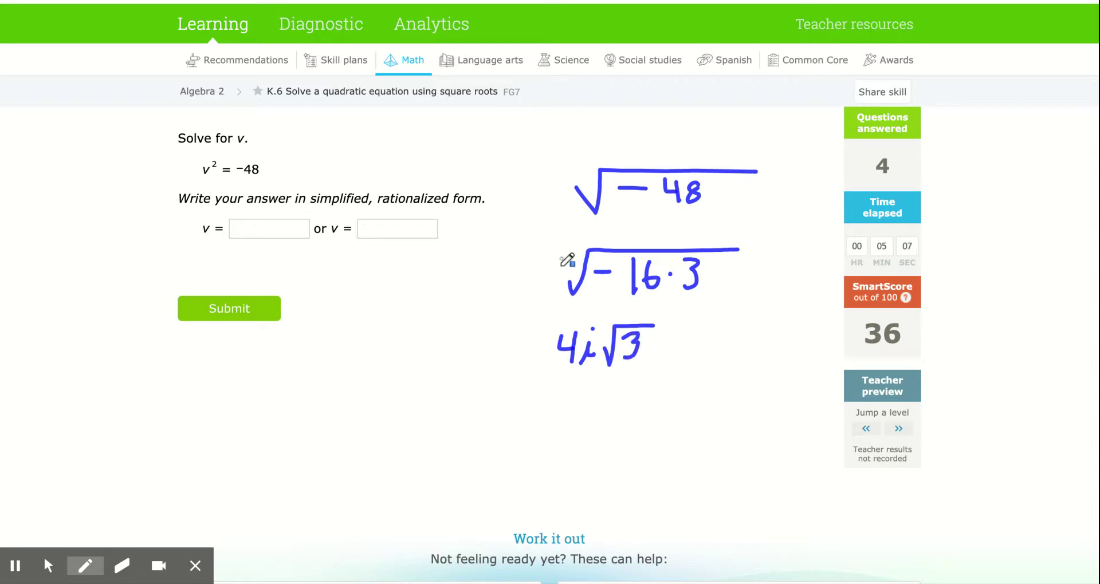
pyautogui.moveTo(556, 170); pyautogui.dragTo(558, 203)
pyautogui.moveTo(548, 253); pyautogui.dragTo(554, 277)
pyautogui.moveTo(534, 328); pyautogui.dragTo(540, 354)
# Enter 4i√3 and −4i√3 as the answers for v and submit them
pyautogui.moveTo(53, 579)
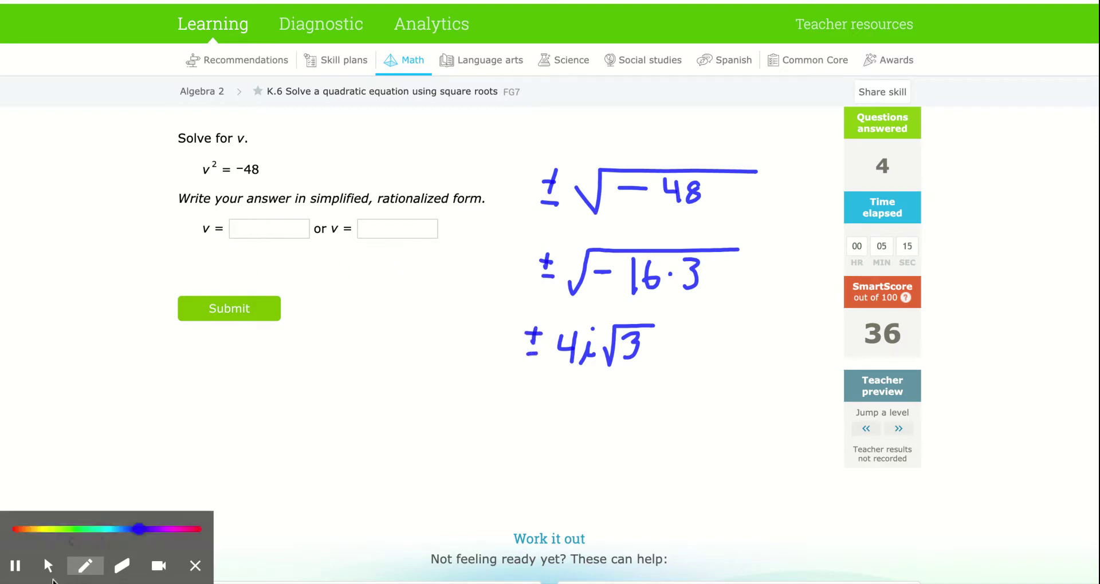
pyautogui.click(48, 566)
pyautogui.click(261, 226)
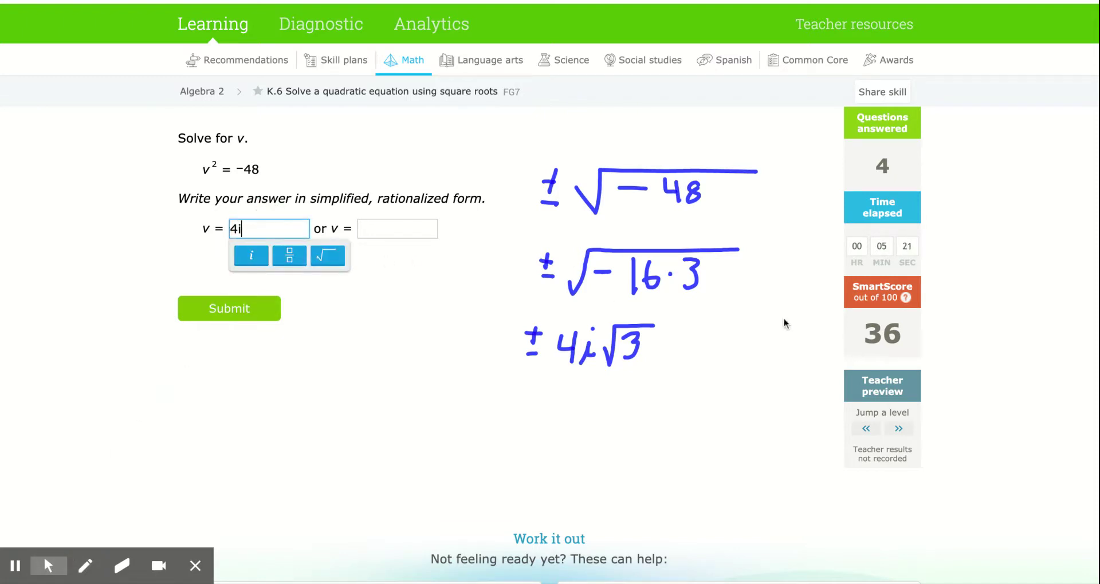
pyautogui.click(334, 256)
pyautogui.write('3')
pyautogui.click(379, 233)
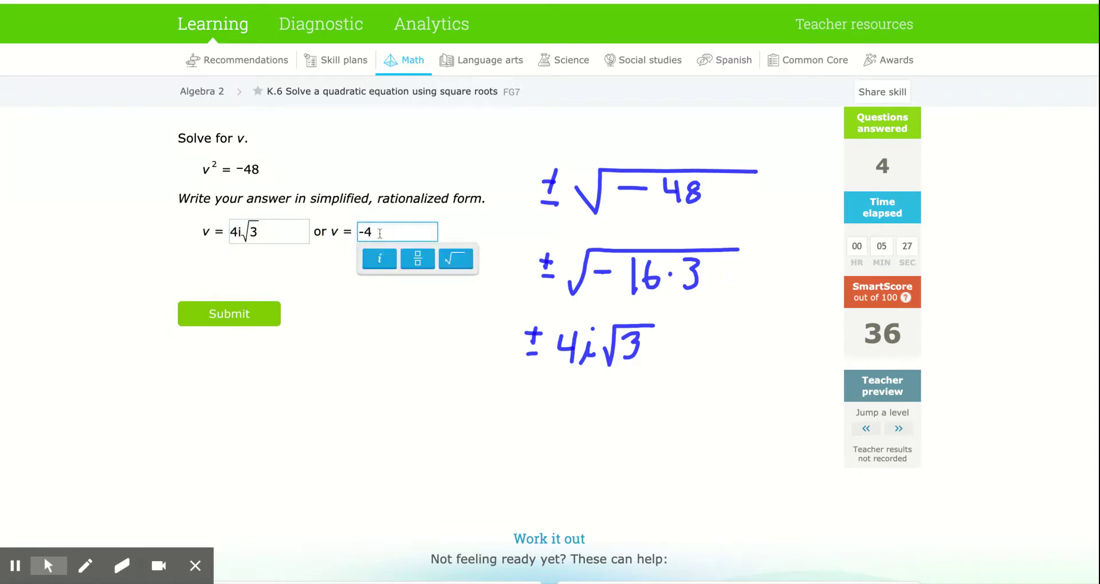
pyautogui.write('-4')
pyautogui.click(455, 259)
pyautogui.write('3')
pyautogui.click(230, 327)
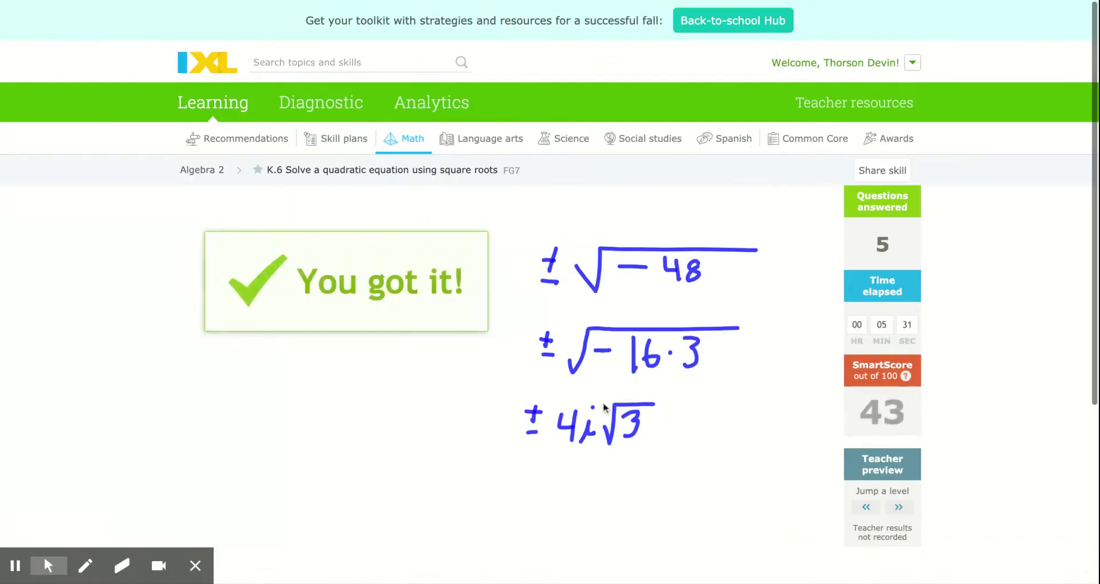
pyautogui.scroll(-1, 489, 374)
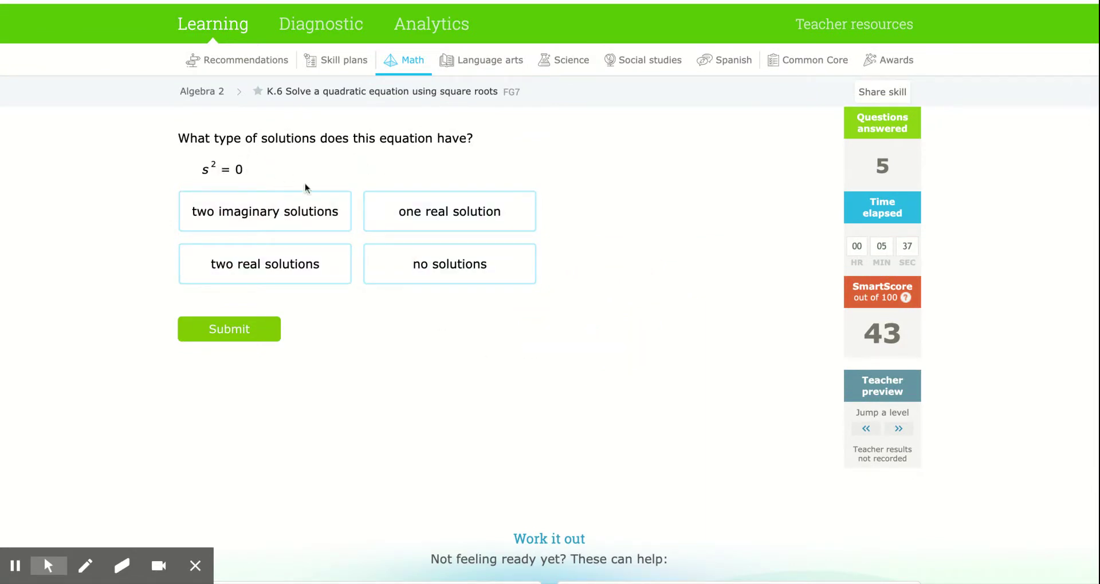
# Answer s² = 0 as one real solution, then answer w² = −25 with 5i and −5i
pyautogui.click(426, 211)
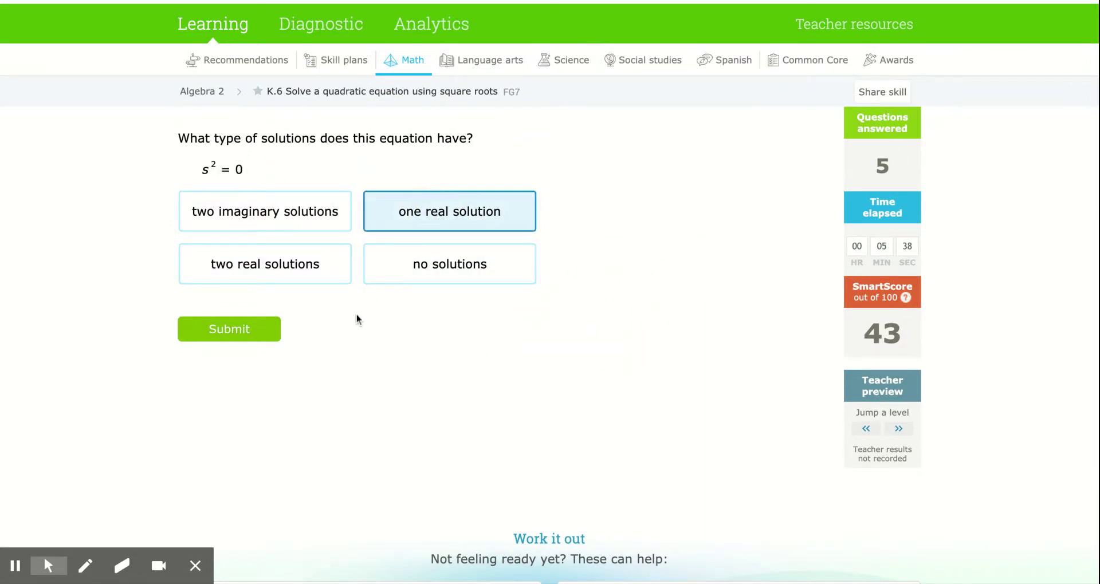
pyautogui.click(218, 333)
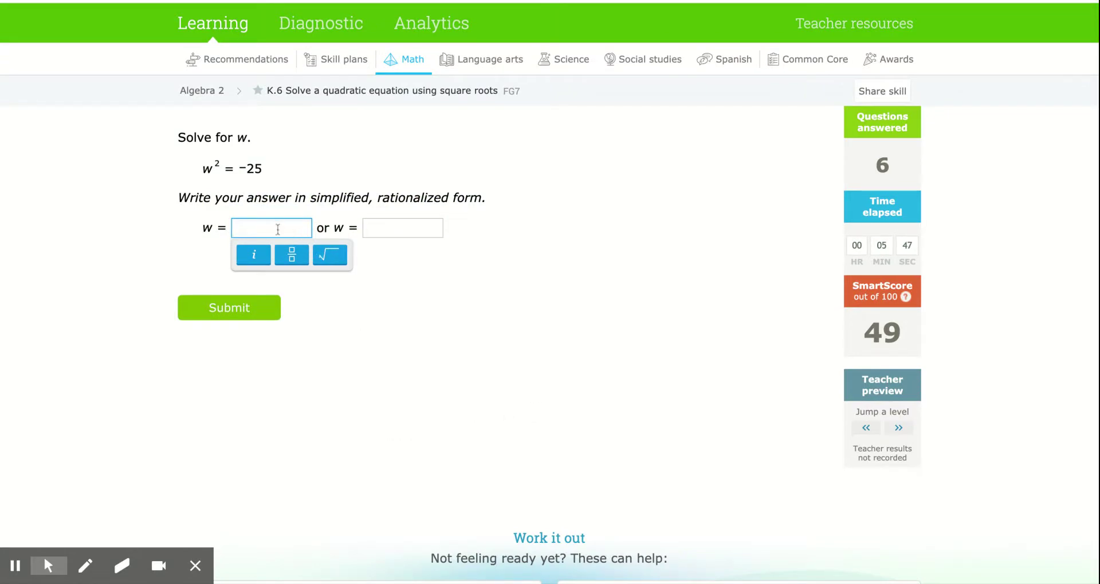
pyautogui.write('5')
pyautogui.click(252, 255)
pyautogui.click(408, 229)
pyautogui.write('-5')
pyautogui.click(385, 254)
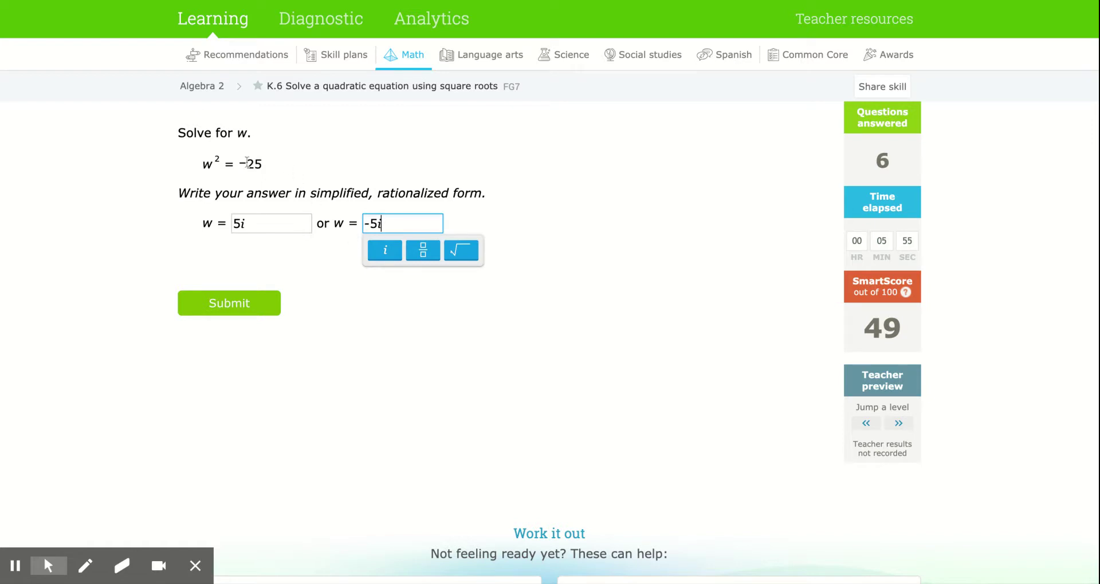
pyautogui.click(245, 309)
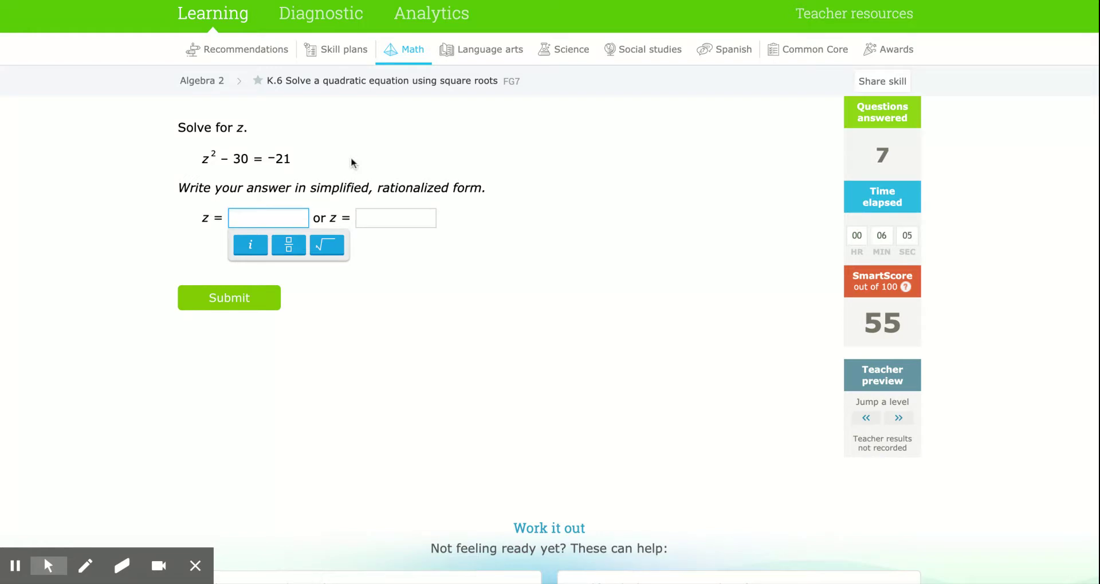
# Handwrite z and mark adding 30 to both sides of z² − 30 = −21
pyautogui.click(90, 566)
pyautogui.moveTo(426, 132); pyautogui.dragTo(477, 151)
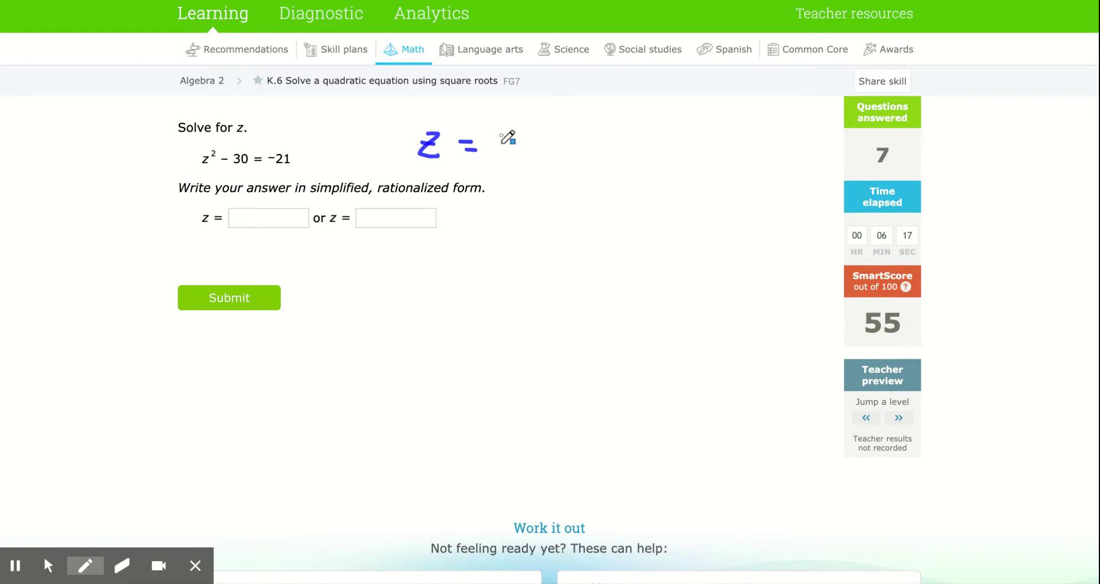
pyautogui.moveTo(228, 171)
pyautogui.mouseDown()
pyautogui.moveTo(228, 181)
pyautogui.moveTo(312, 170)
pyautogui.mouseUp()
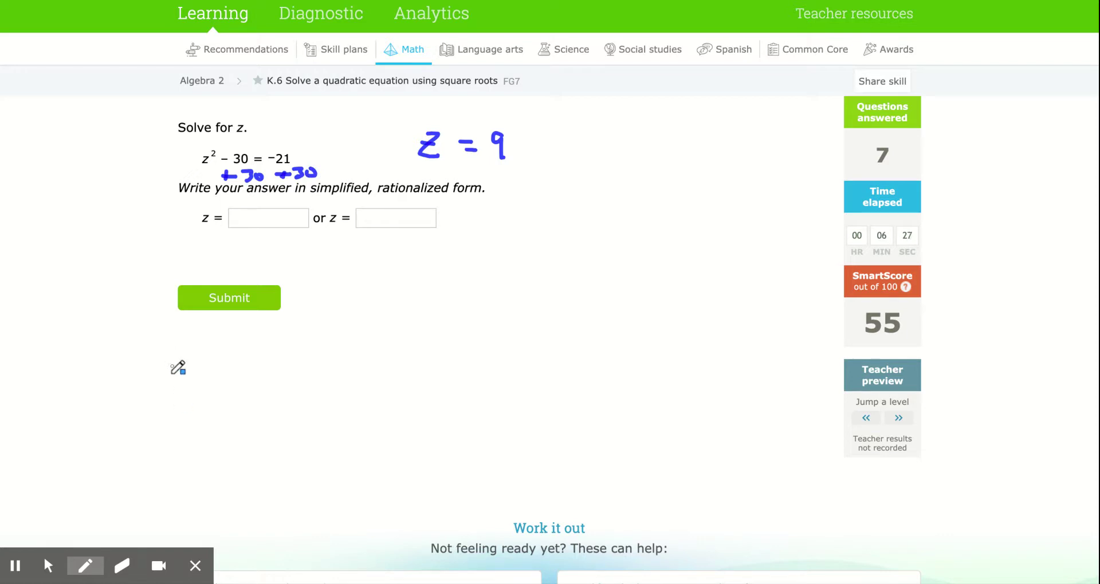
# Enter 3 and −3 as the answers for z and submit them
pyautogui.click(48, 566)
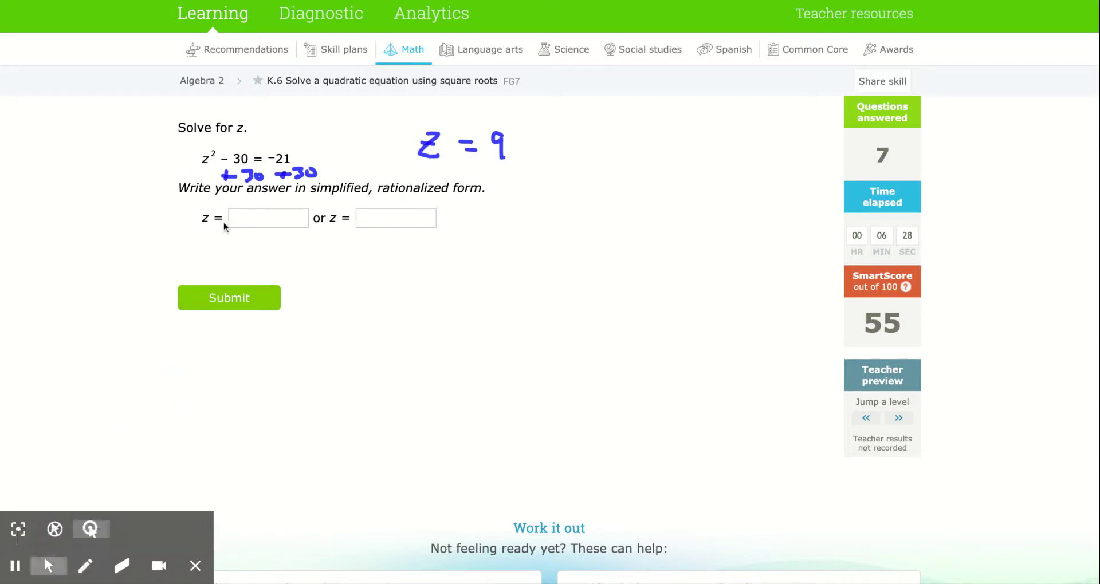
pyautogui.click(252, 217)
pyautogui.write('3')
pyautogui.click(394, 217)
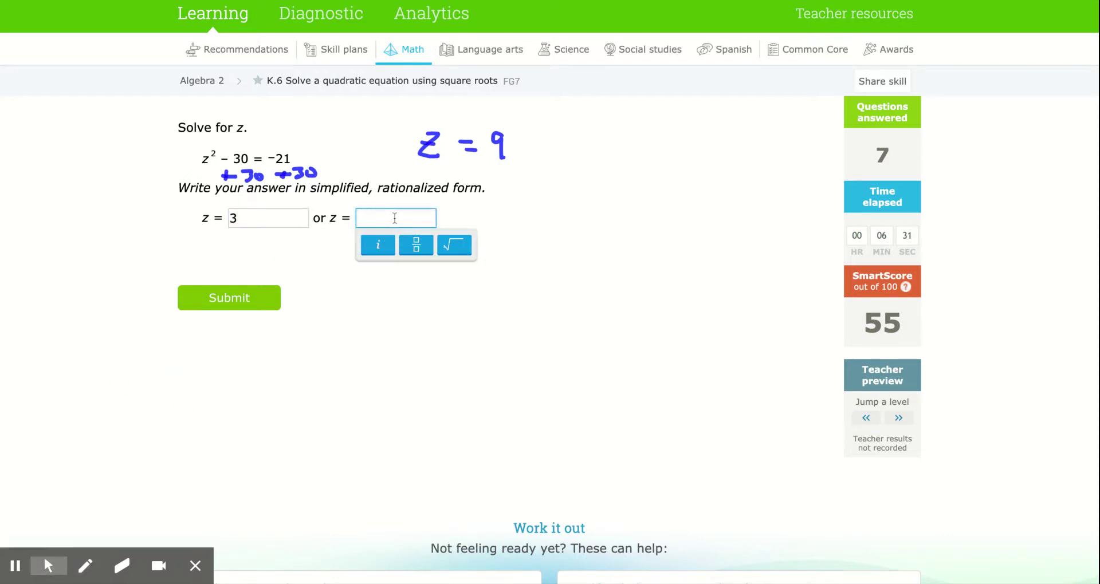
pyautogui.click(232, 297)
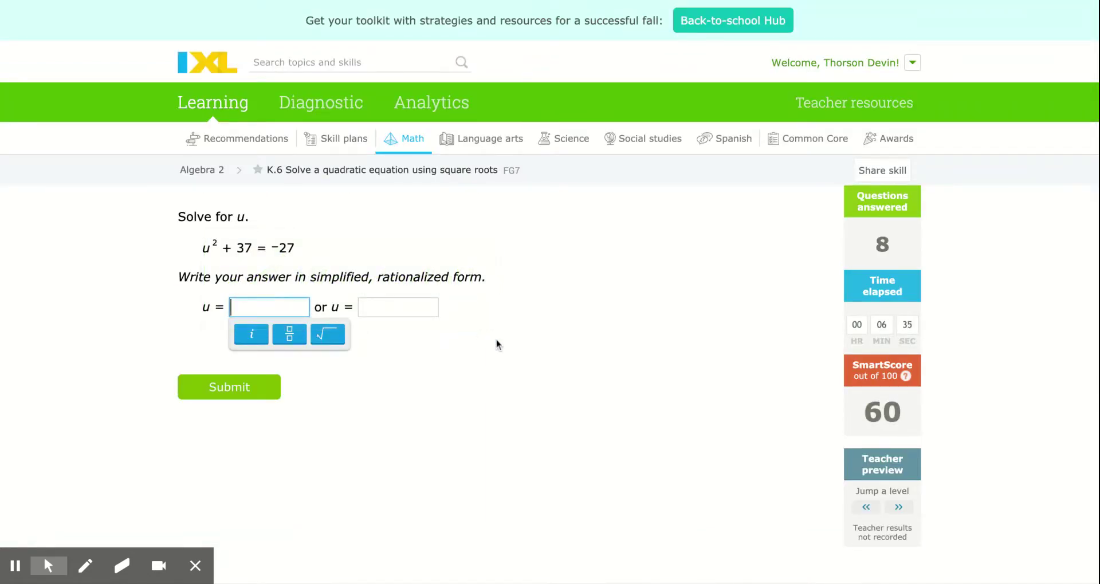
# Handwrite u² = −64 beside u² + 37 = −27 in pen notes
pyautogui.scroll(-2, 497, 343)
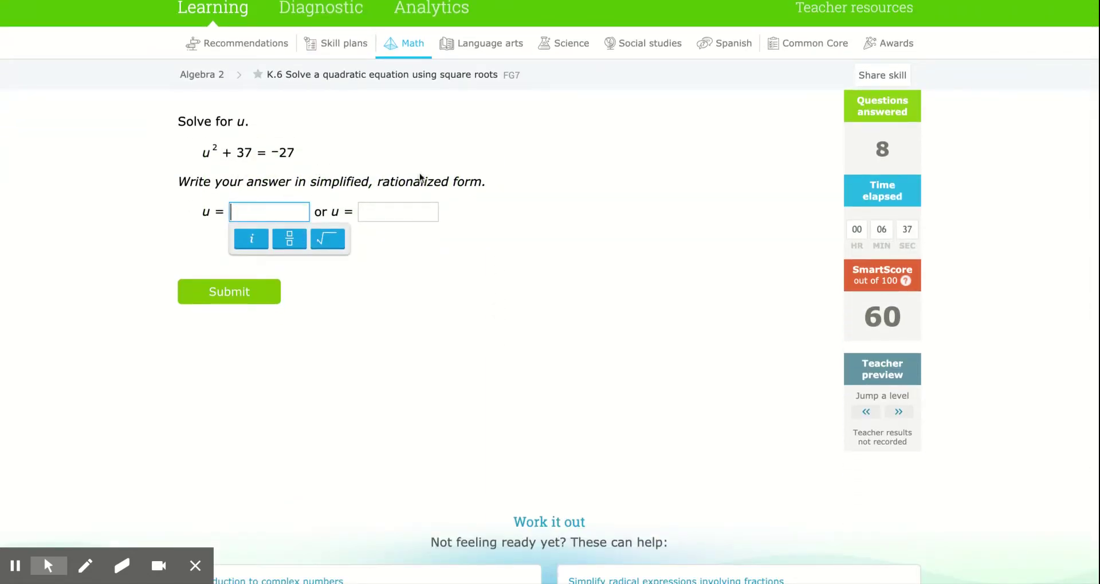
pyautogui.click(85, 566)
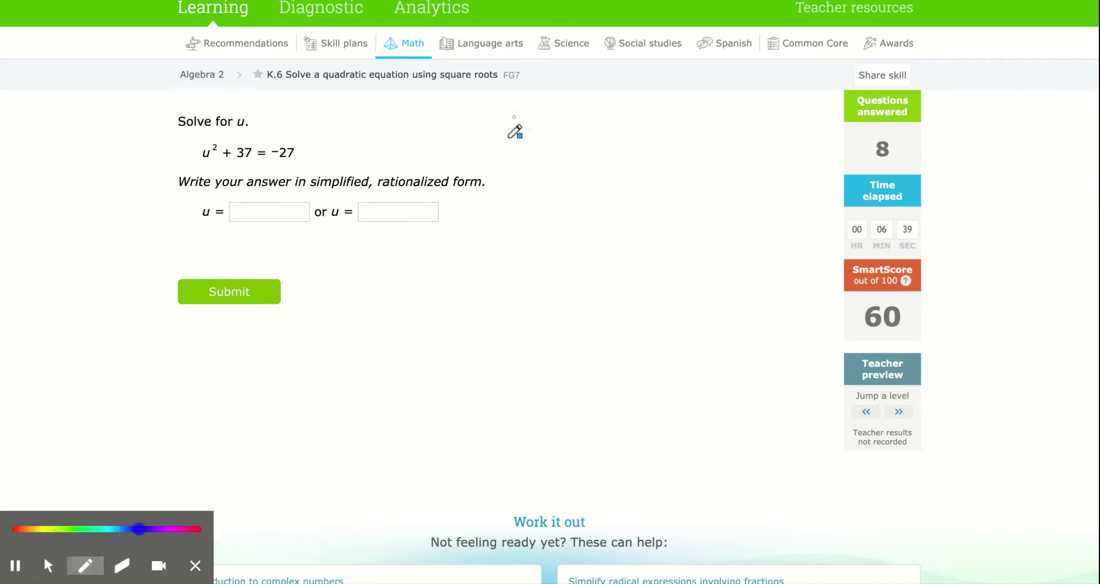
pyautogui.moveTo(476, 121); pyautogui.dragTo(517, 147)
pyautogui.moveTo(518, 109); pyautogui.dragTo(551, 123)
pyautogui.moveTo(544, 132); pyautogui.dragTo(609, 132)
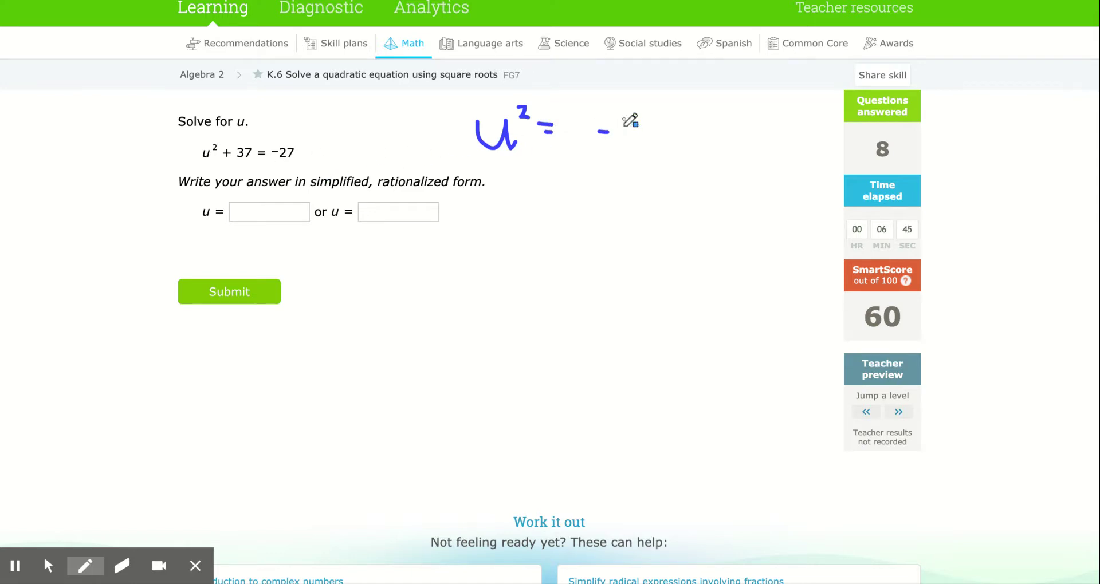
pyautogui.moveTo(636, 114)
pyautogui.mouseDown()
pyautogui.moveTo(637, 142)
pyautogui.moveTo(668, 136)
pyautogui.moveTo(660, 154)
pyautogui.mouseUp()
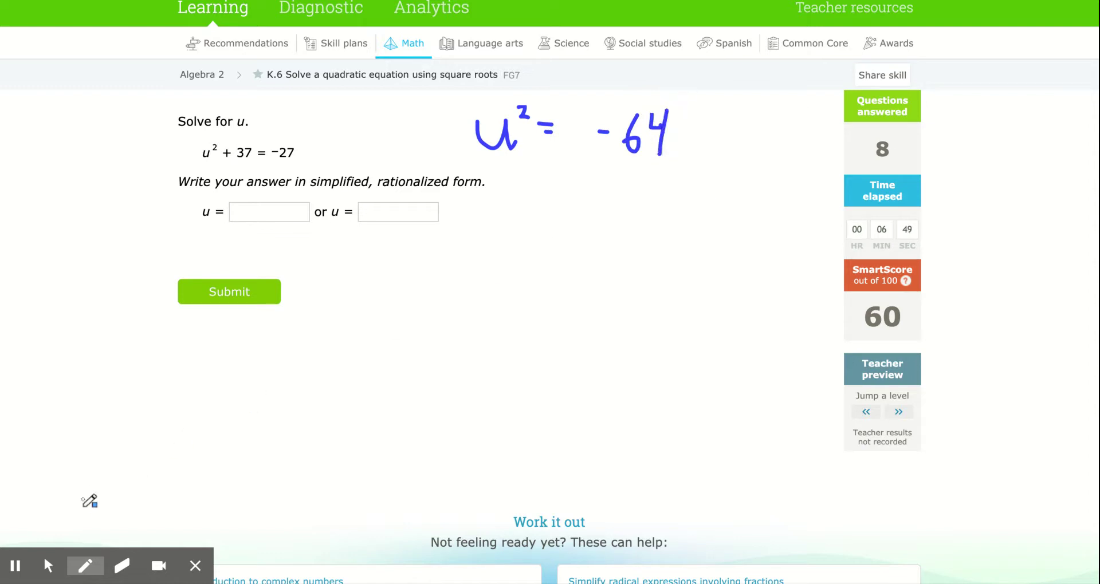
# Enter 8i and −8i as the answers for u and submit them
pyautogui.click(48, 565)
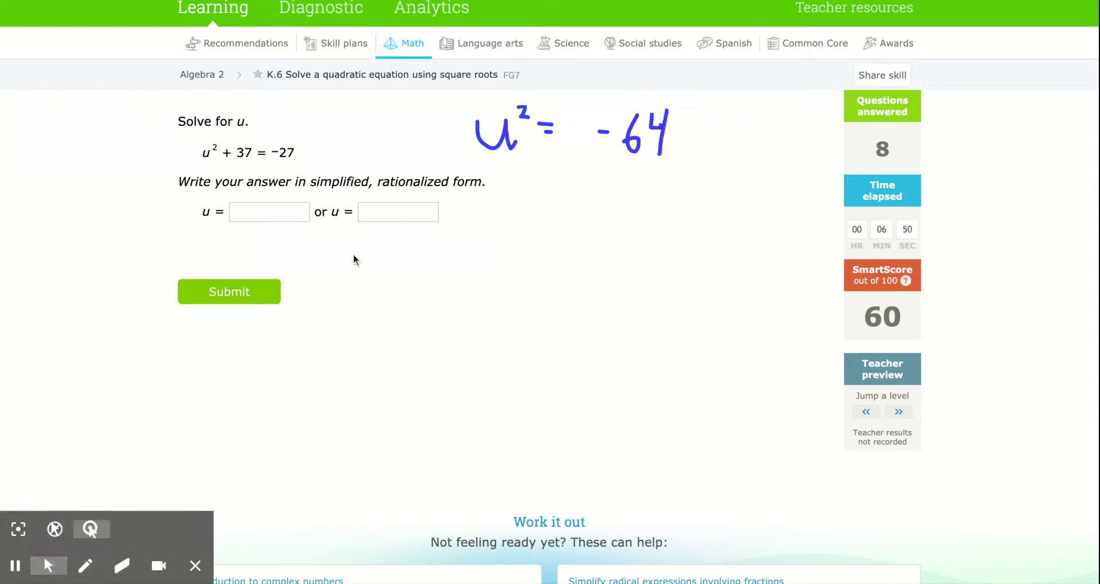
pyautogui.click(273, 212)
pyautogui.write('8i')
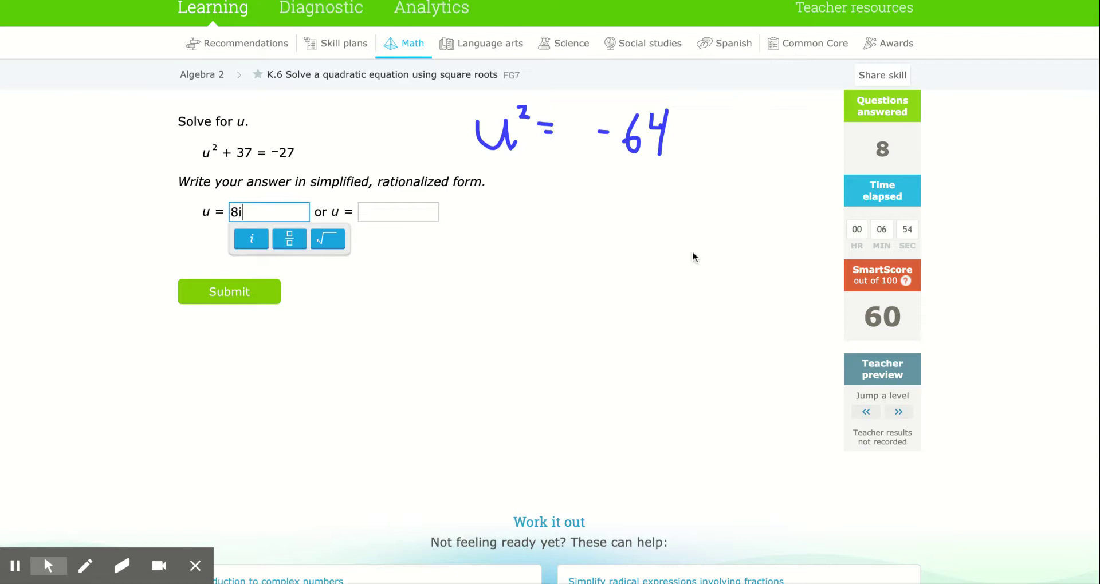
pyautogui.click(420, 215)
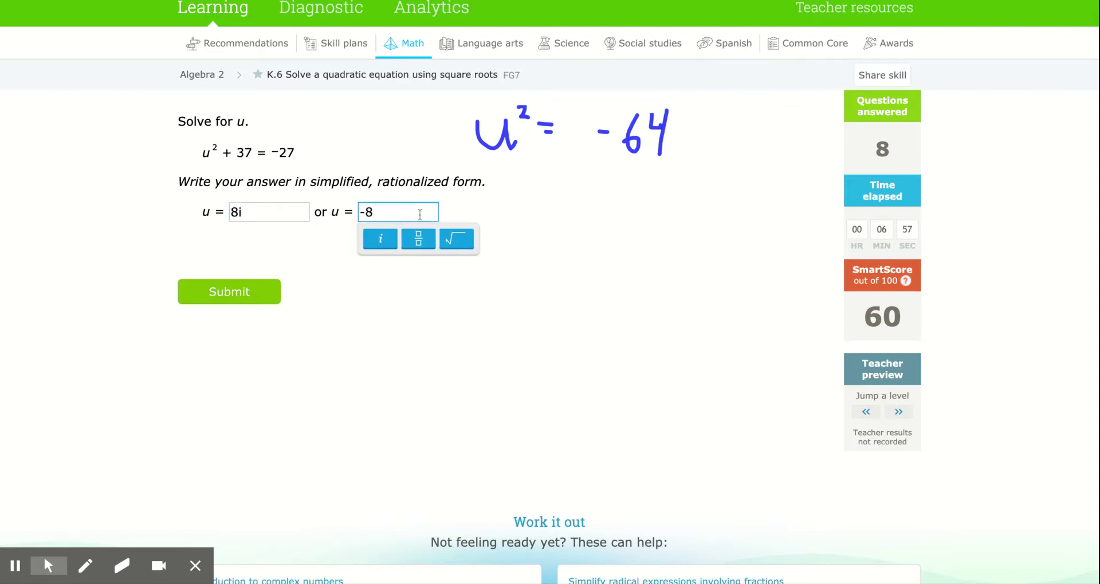
pyautogui.write('-8i')
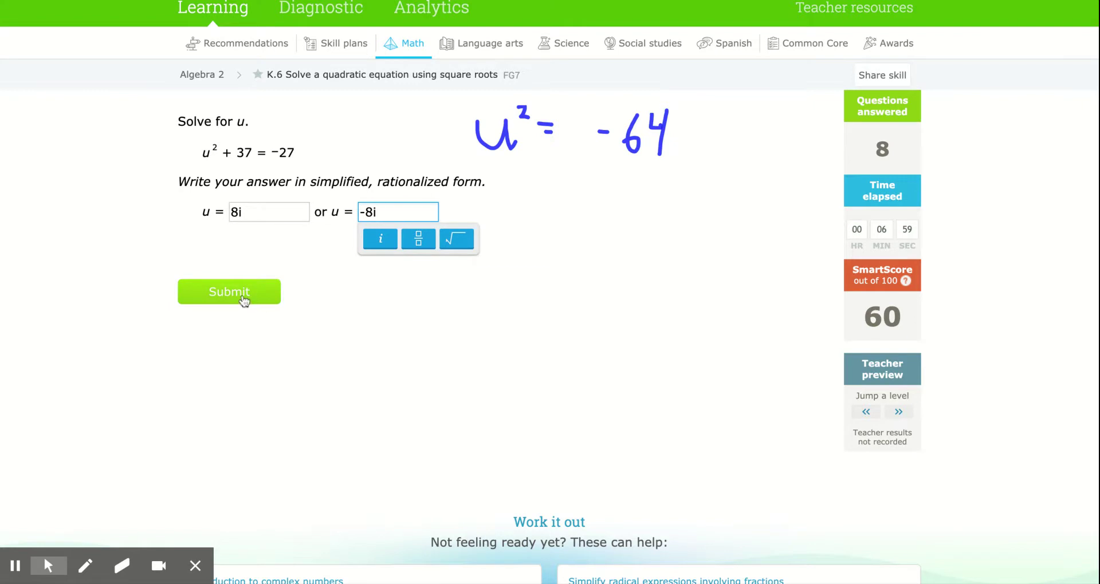
pyautogui.click(242, 297)
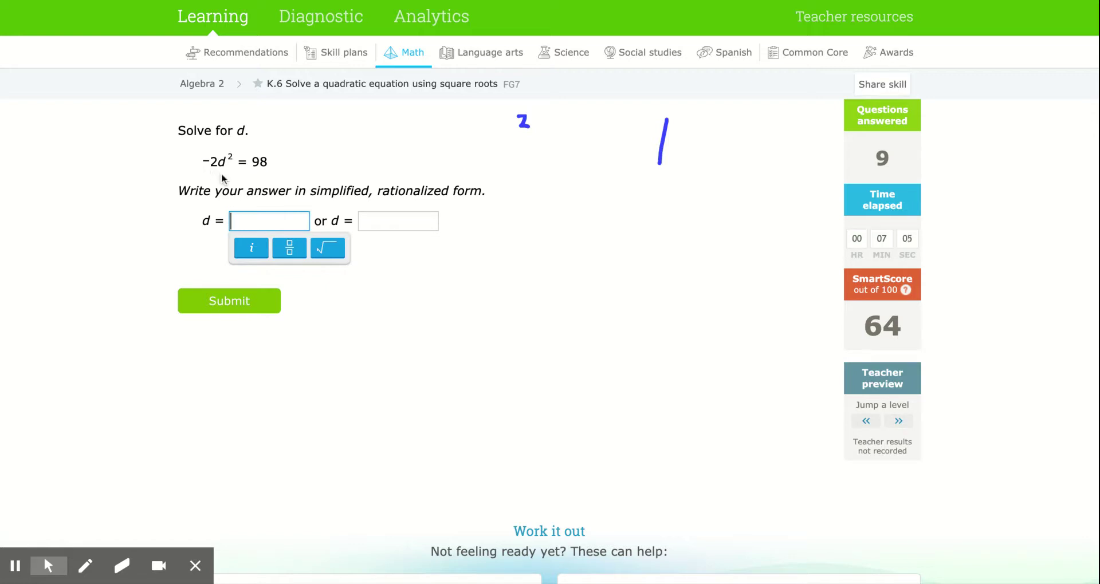
# Mark dividing both sides of −2d² = 98 by −2 and handwrite d² = −49
pyautogui.click(85, 566)
pyautogui.moveTo(202, 166); pyautogui.dragTo(228, 186)
pyautogui.moveTo(250, 171)
pyautogui.mouseDown()
pyautogui.moveTo(287, 170)
pyautogui.moveTo(272, 181)
pyautogui.moveTo(283, 188)
pyautogui.mouseUp()
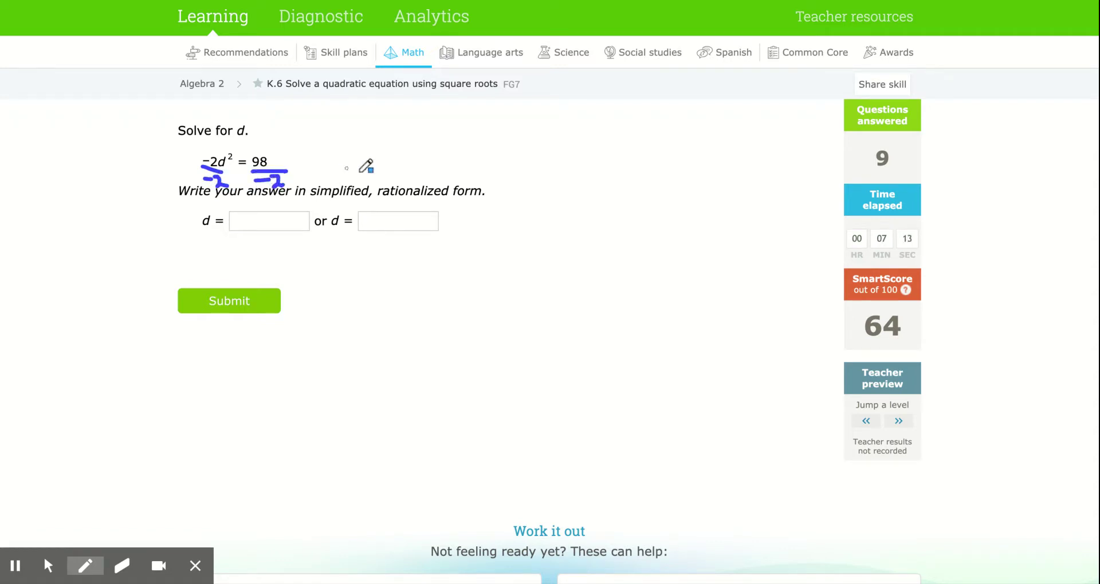
pyautogui.moveTo(404, 156)
pyautogui.mouseDown()
pyautogui.moveTo(405, 131)
pyautogui.moveTo(413, 162)
pyautogui.moveTo(412, 135)
pyautogui.moveTo(452, 157)
pyautogui.moveTo(518, 152)
pyautogui.mouseUp()
pyautogui.moveTo(513, 136)
pyautogui.mouseDown()
pyautogui.moveTo(512, 167)
pyautogui.moveTo(537, 186)
pyautogui.mouseUp()
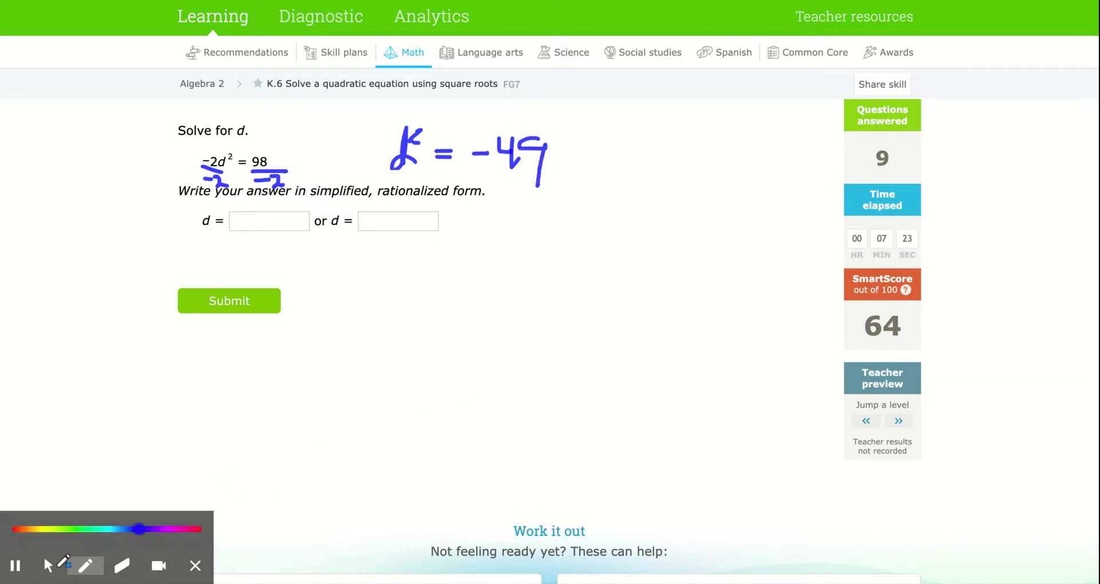
# Enter 7i and −7i as the answers for d and submit them
pyautogui.click(49, 565)
pyautogui.click(261, 218)
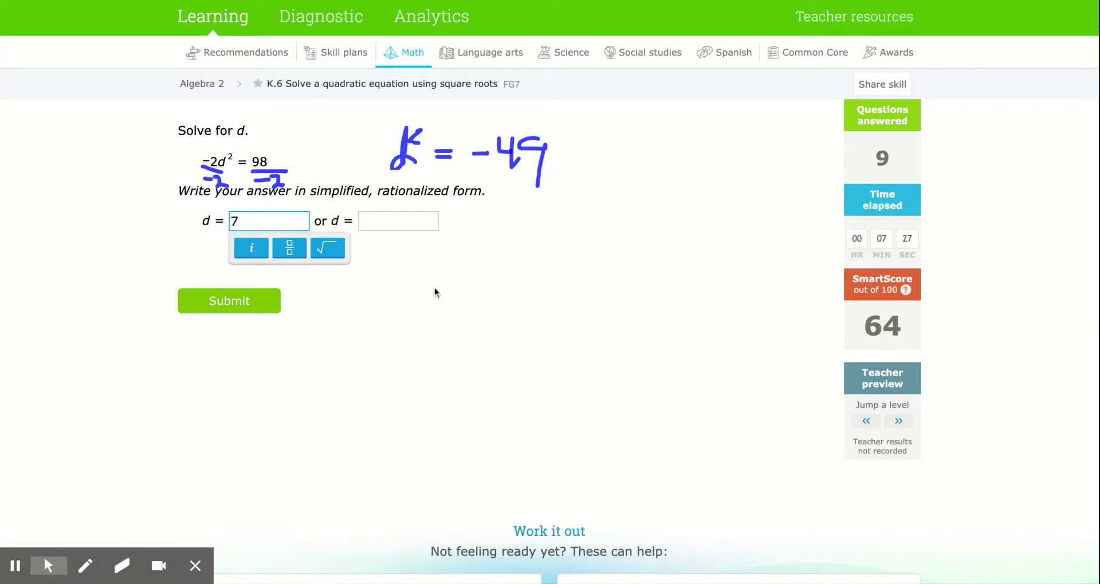
pyautogui.click(394, 222)
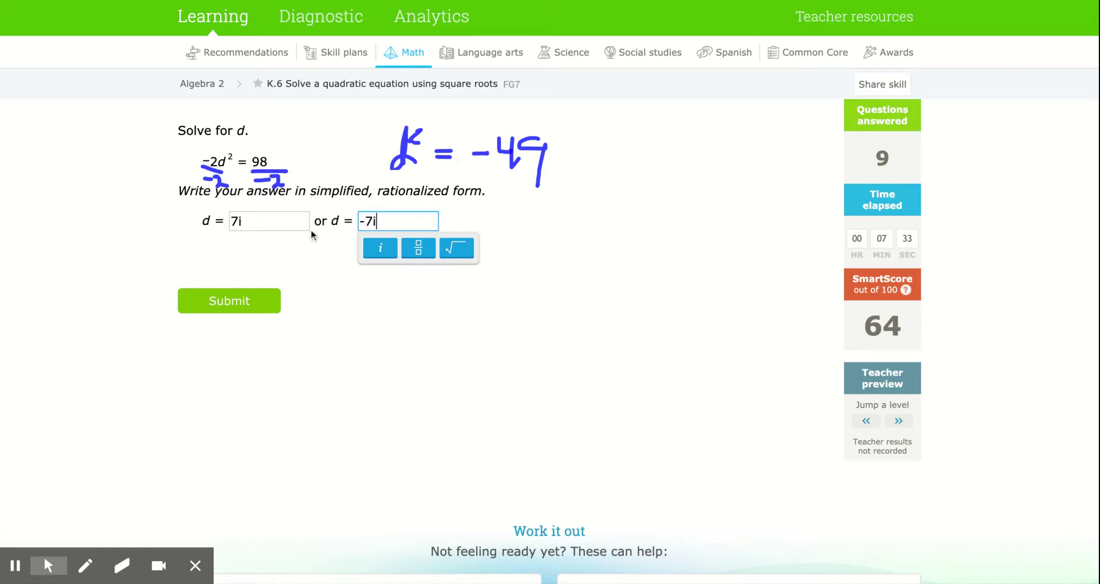
pyautogui.click(229, 300)
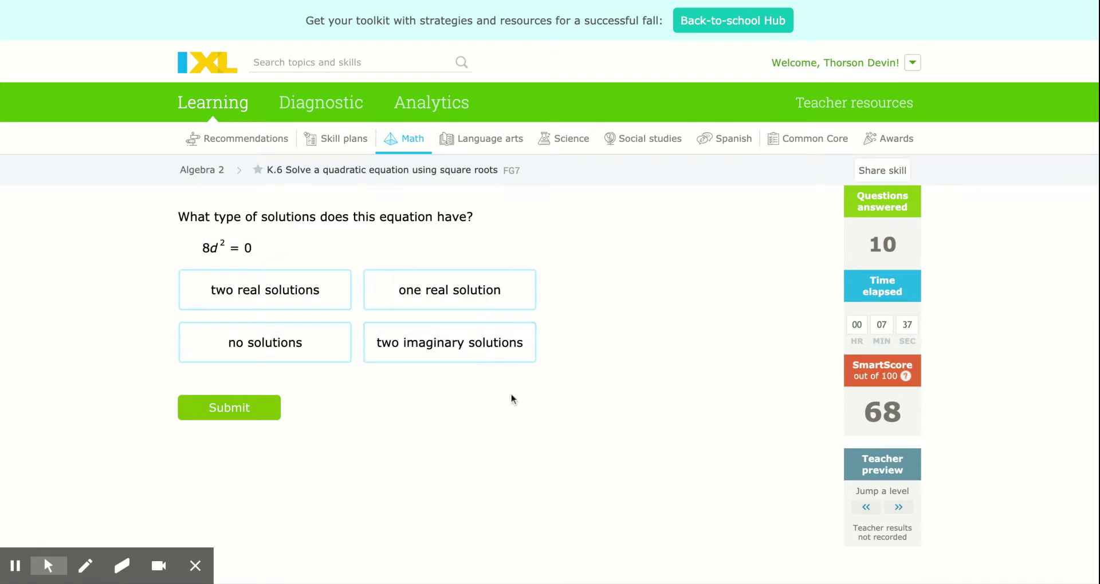
# Answer 8d² = 0 as one real solution and submit it
pyautogui.scroll(-2, 510, 389)
pyautogui.click(453, 182)
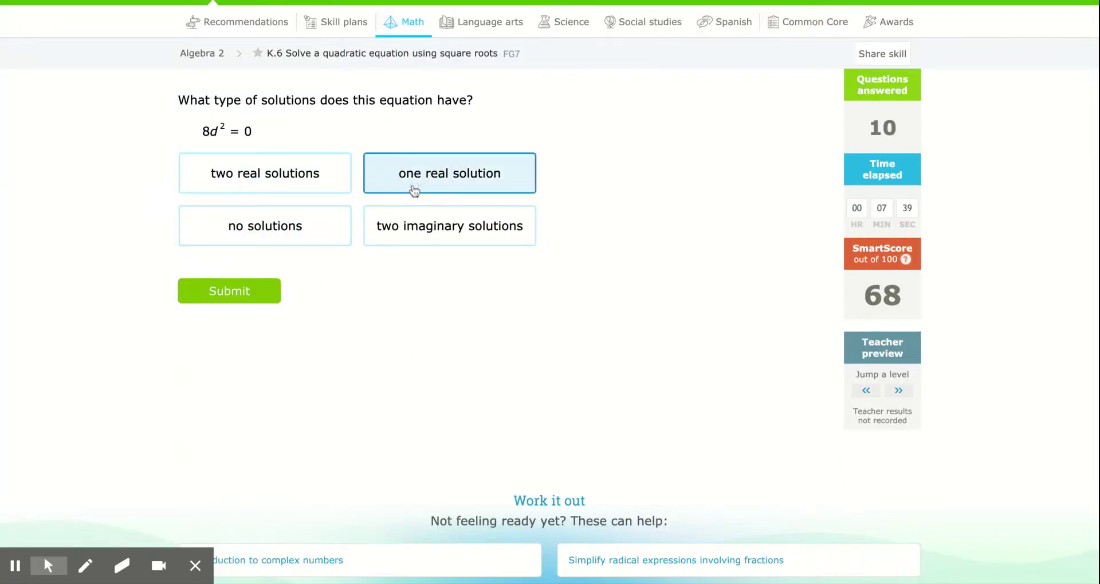
pyautogui.click(227, 290)
# Underline 85 and handwrite −64 beside d² − 21 = −85
pyautogui.scroll(-1, 552, 421)
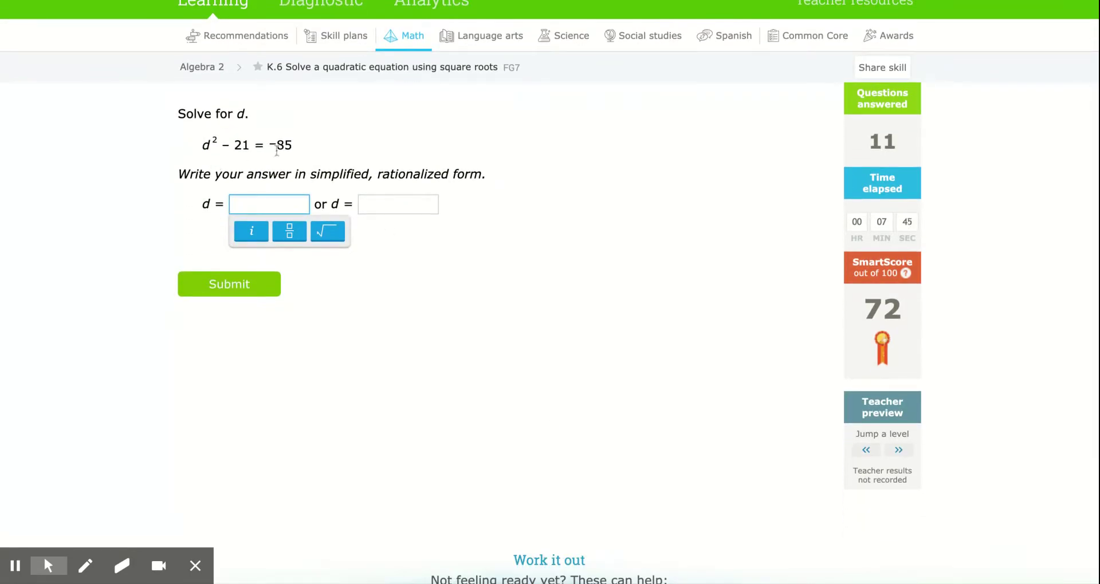
pyautogui.click(85, 566)
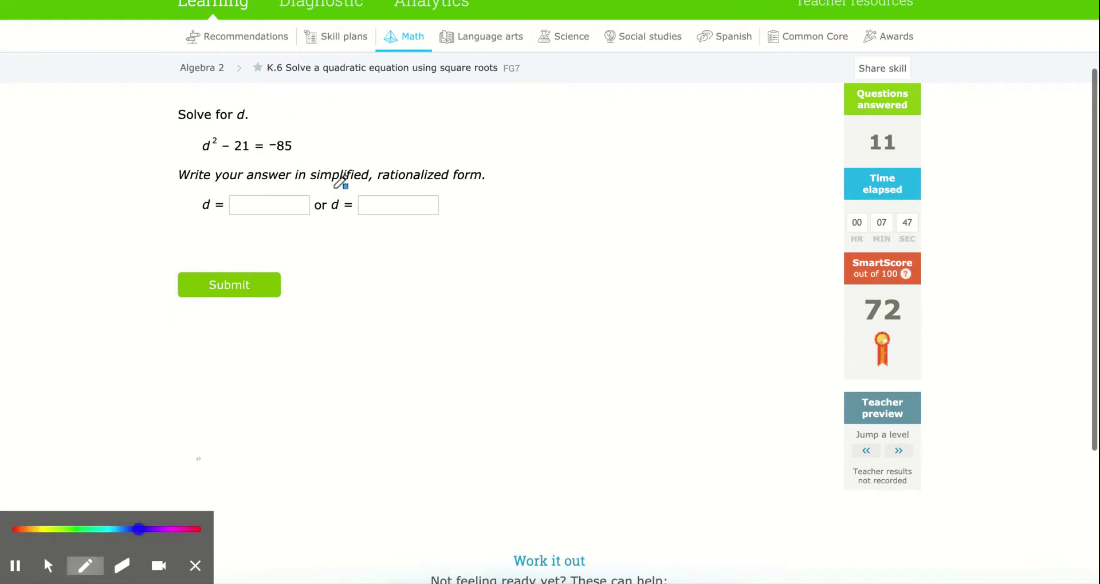
pyautogui.click(278, 155)
pyautogui.moveTo(278, 156); pyautogui.dragTo(291, 159)
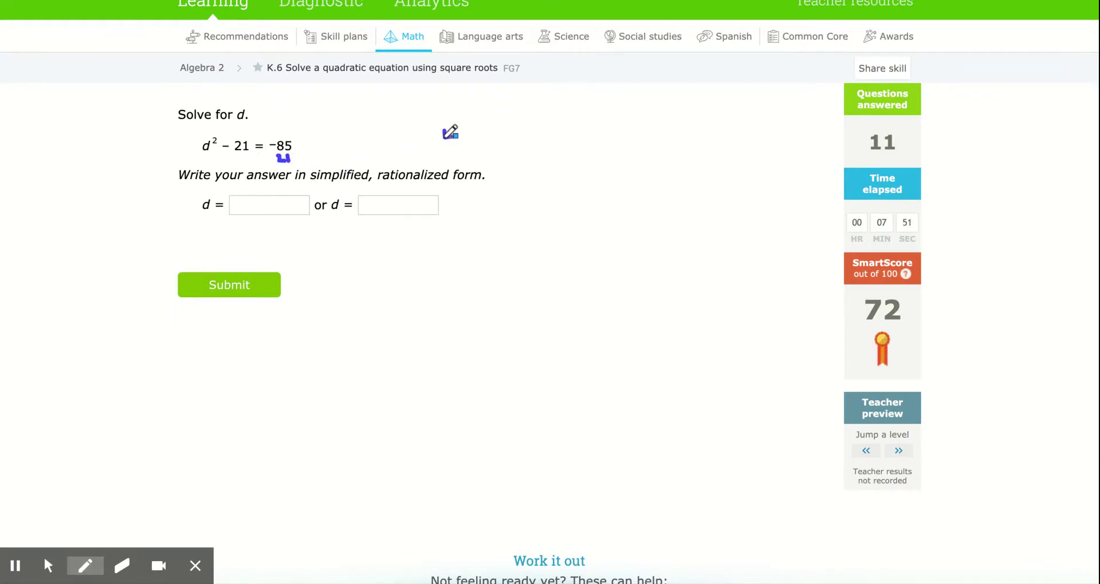
pyautogui.moveTo(456, 128)
pyautogui.mouseDown()
pyautogui.moveTo(453, 143)
pyautogui.moveTo(415, 137)
pyautogui.mouseUp()
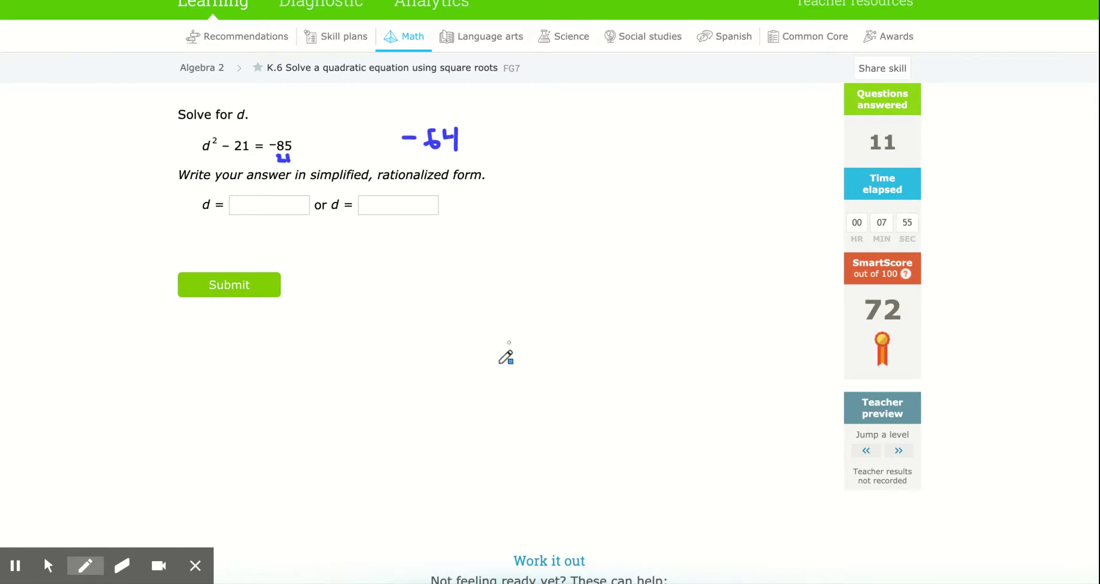
# Enter 8i and −8i as the answers for d and submit them
pyautogui.click(48, 566)
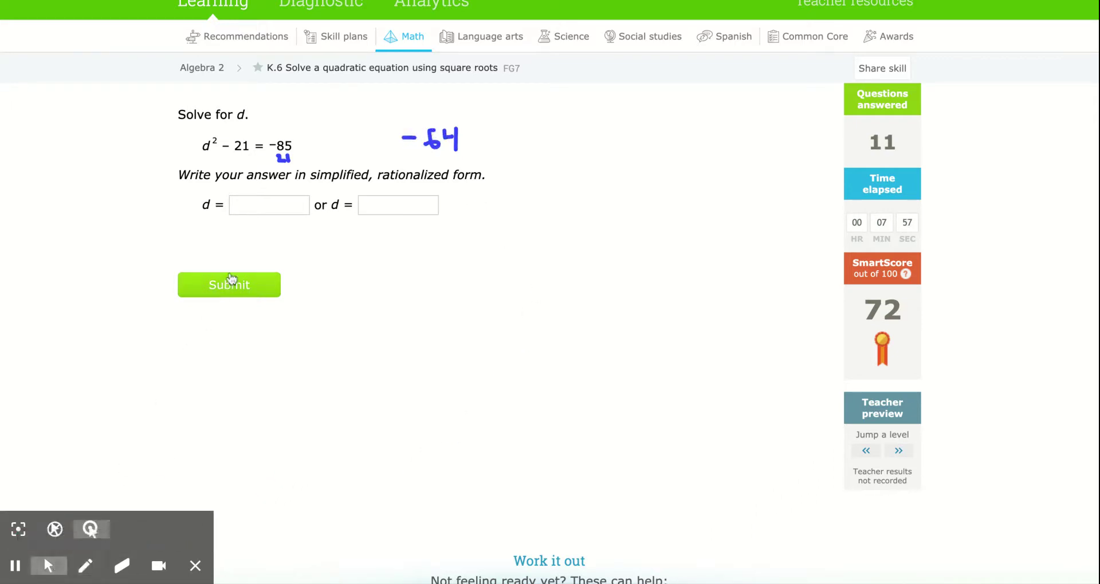
pyautogui.click(258, 211)
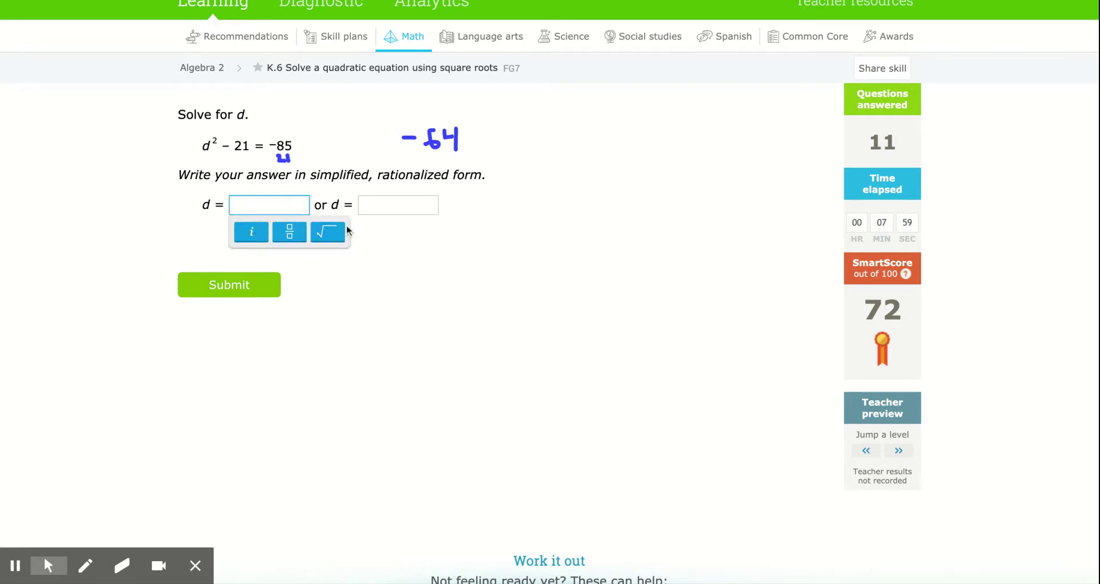
pyautogui.click(375, 207)
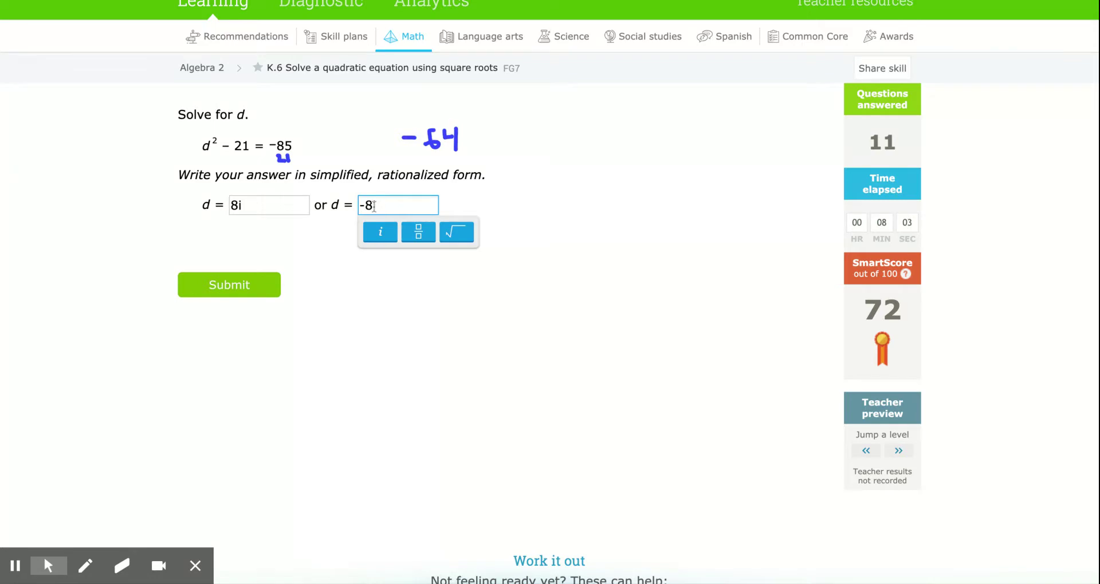
pyautogui.click(222, 285)
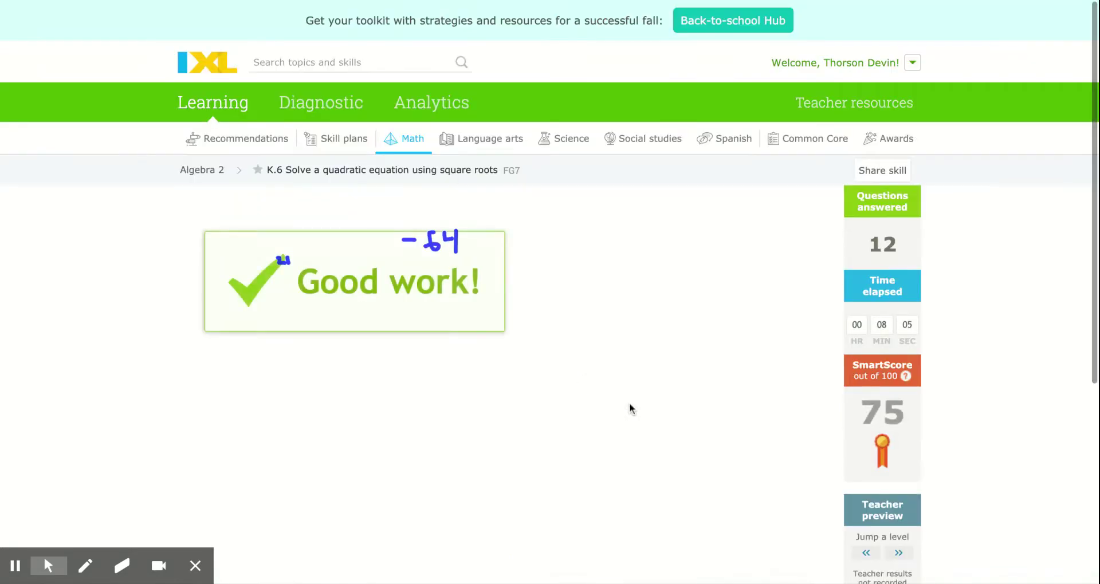
pyautogui.scroll(-2, 884, 464)
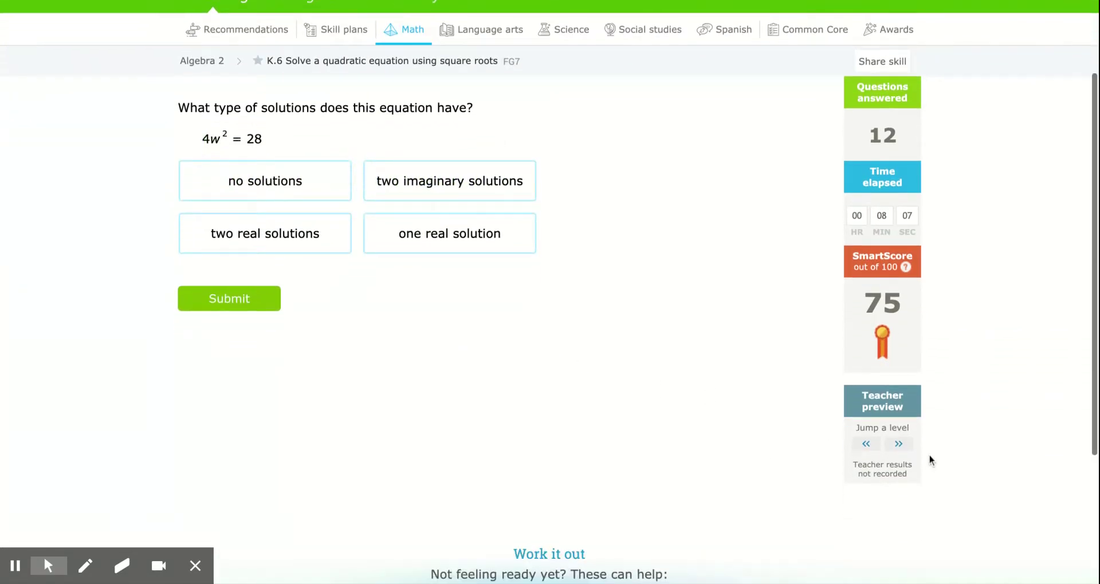
# Jump a level past 4w² = 28 to load the problem −50w² − 2 = 0
pyautogui.click(898, 445)
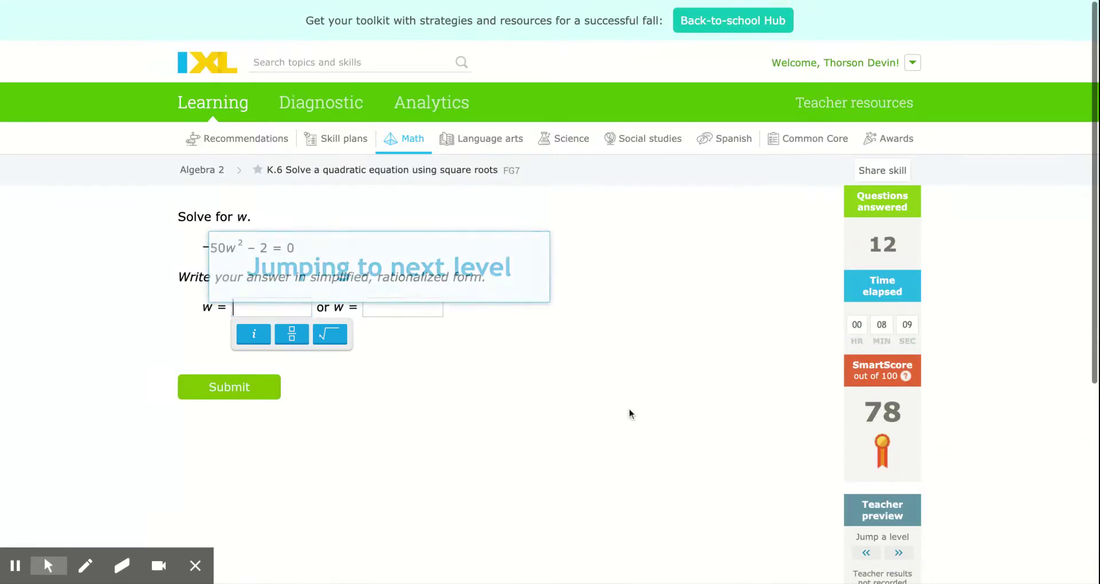
pyautogui.scroll(-1, 629, 408)
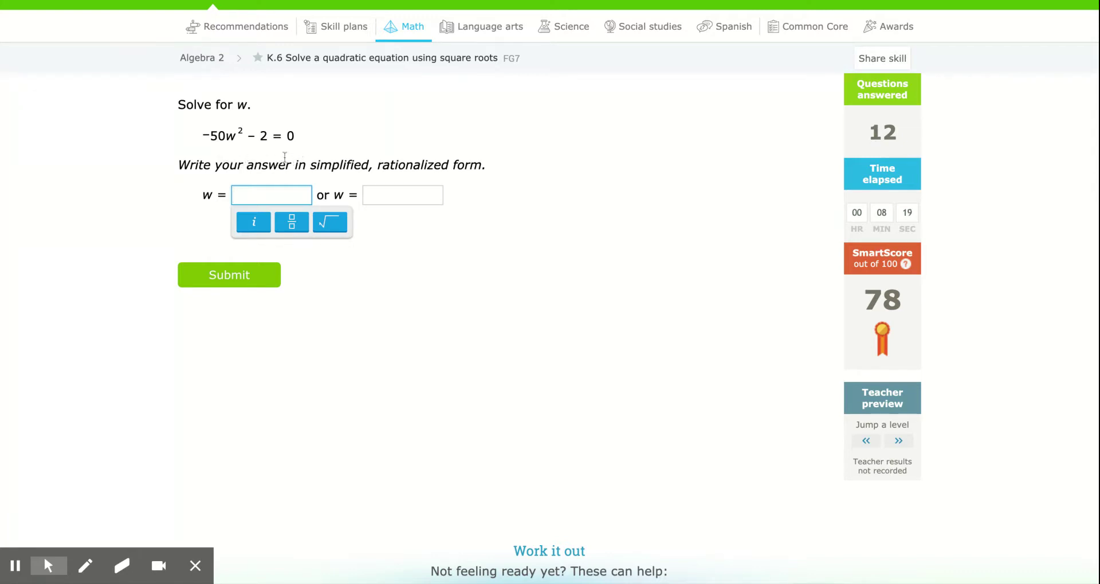
pyautogui.moveTo(48, 566)
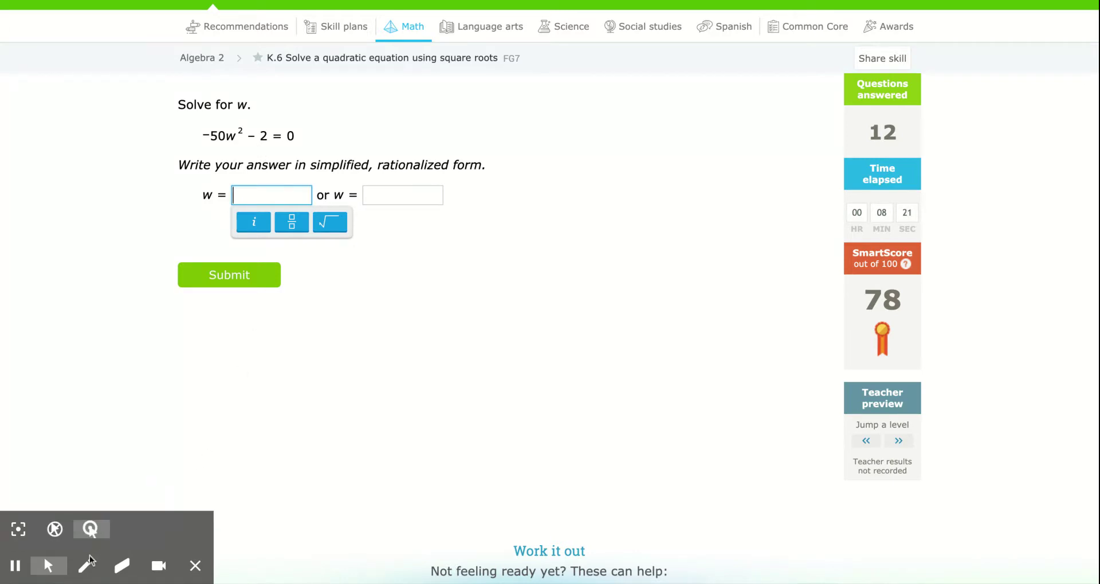
pyautogui.click(90, 528)
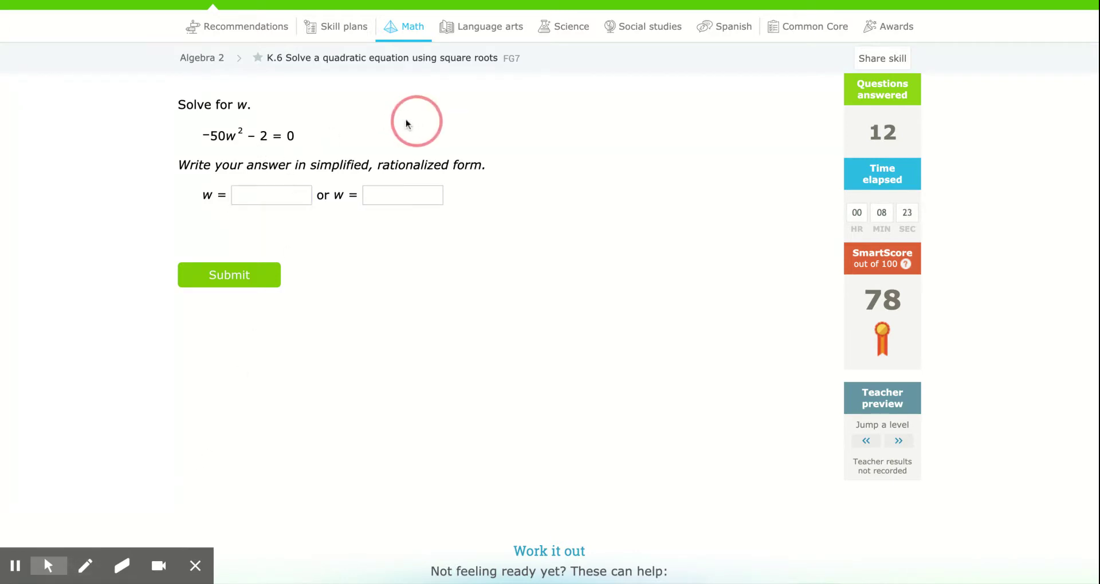
# Pen-write −50w² = 2, divide both sides by −50, and get w² = −1/25
pyautogui.click(85, 566)
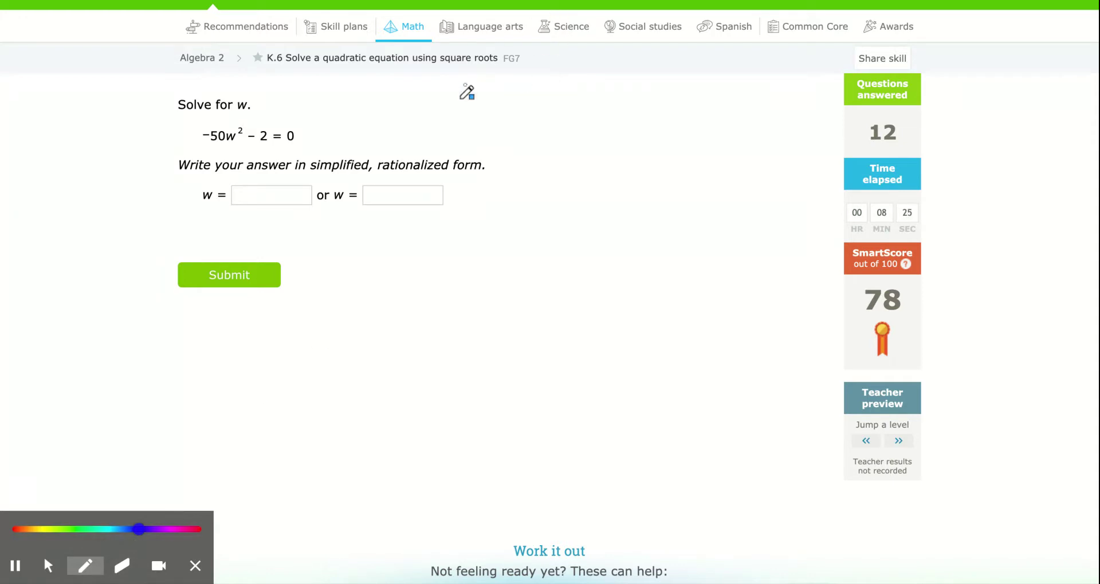
pyautogui.moveTo(440, 123)
pyautogui.mouseDown()
pyautogui.moveTo(501, 123)
pyautogui.moveTo(510, 108)
pyautogui.moveTo(553, 115)
pyautogui.mouseUp()
pyautogui.moveTo(554, 98)
pyautogui.mouseDown()
pyautogui.moveTo(590, 125)
pyautogui.moveTo(660, 131)
pyautogui.mouseUp()
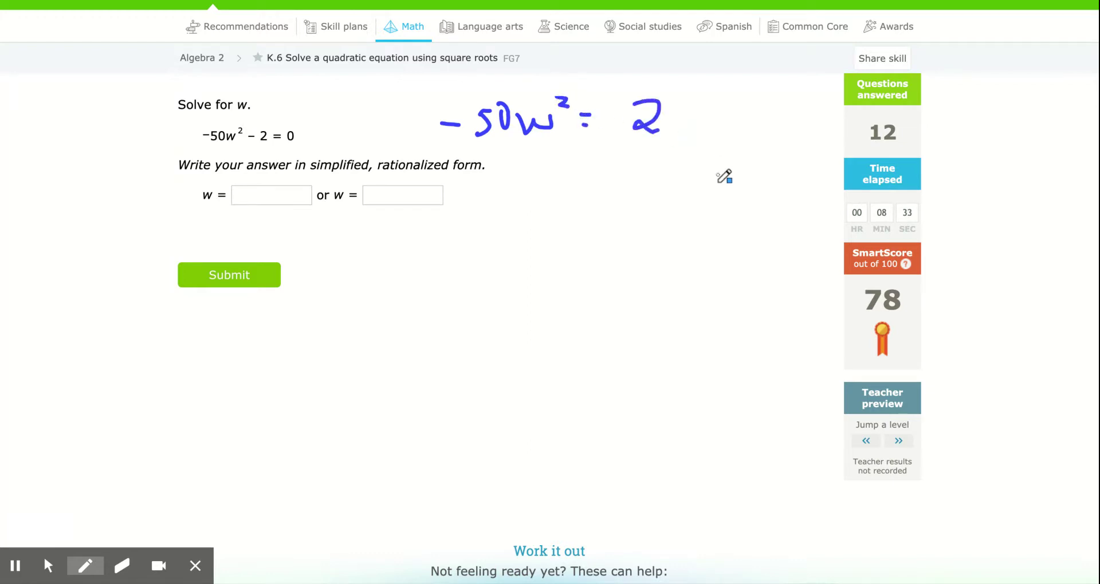
pyautogui.moveTo(459, 140)
pyautogui.mouseDown()
pyautogui.moveTo(578, 151)
pyautogui.moveTo(494, 168)
pyautogui.moveTo(540, 179)
pyautogui.mouseUp()
pyautogui.moveTo(536, 162); pyautogui.dragTo(558, 166)
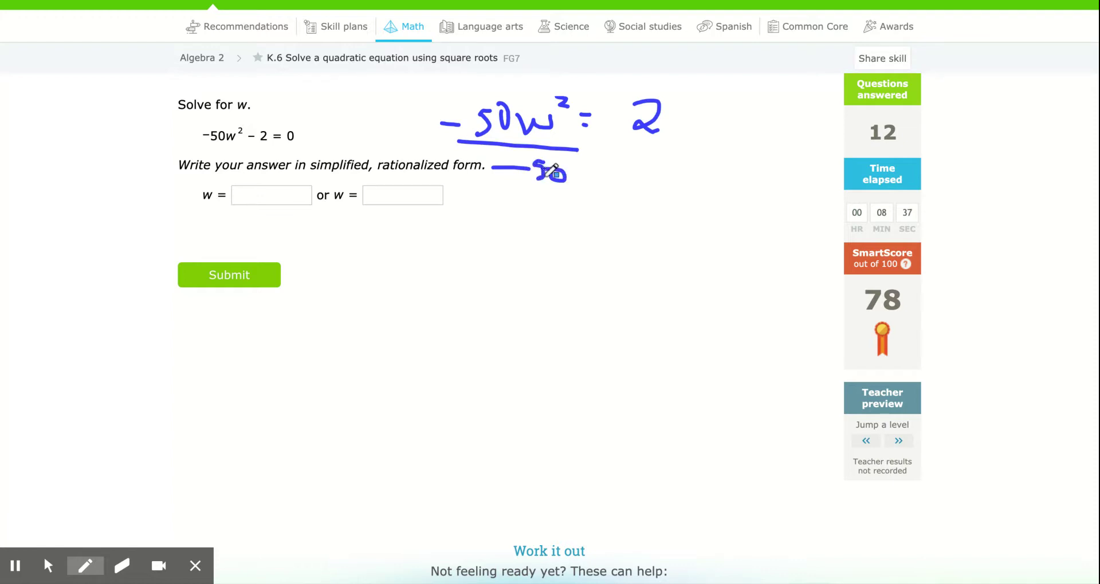
pyautogui.moveTo(624, 140)
pyautogui.mouseDown()
pyautogui.moveTo(663, 138)
pyautogui.moveTo(654, 163)
pyautogui.moveTo(679, 156)
pyautogui.mouseUp()
pyautogui.moveTo(558, 261)
pyautogui.mouseDown()
pyautogui.moveTo(533, 255)
pyautogui.moveTo(577, 251)
pyautogui.mouseUp()
pyautogui.moveTo(594, 235); pyautogui.dragTo(594, 242)
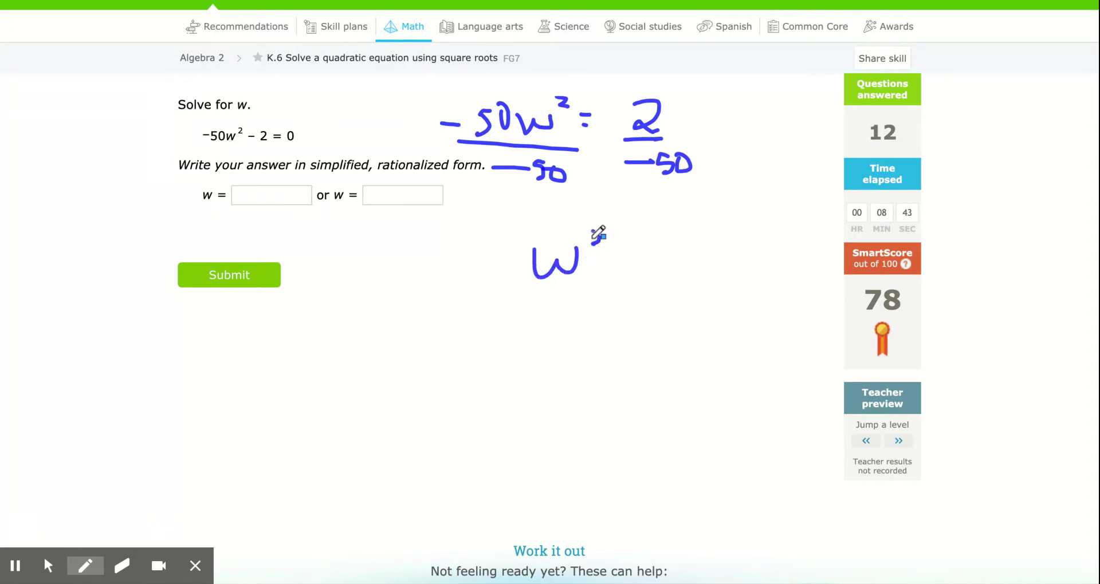
pyautogui.moveTo(591, 243); pyautogui.dragTo(642, 250)
pyautogui.moveTo(627, 258); pyautogui.dragTo(640, 258)
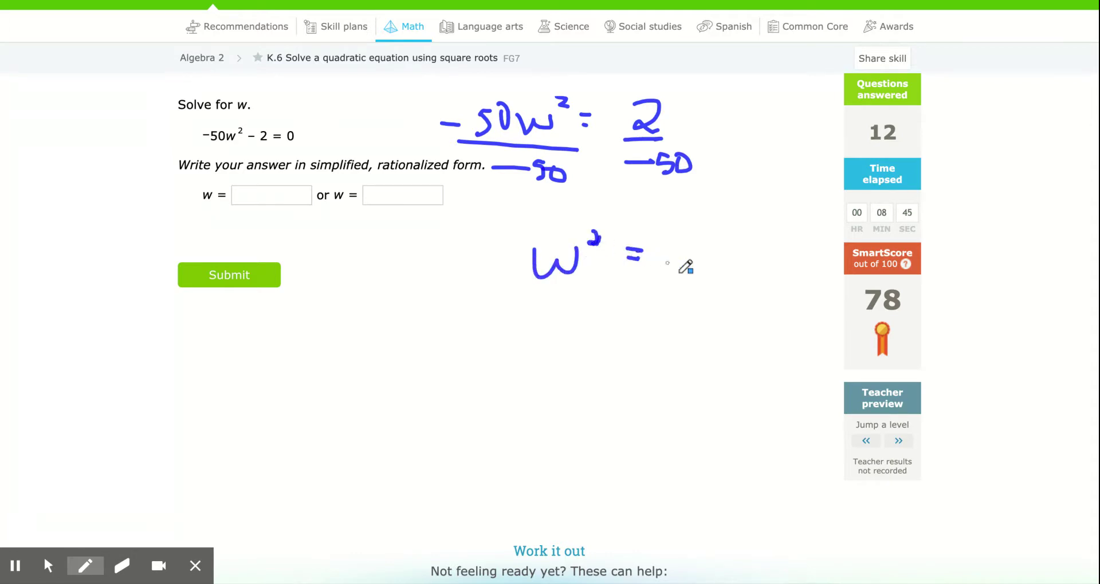
pyautogui.moveTo(711, 224); pyautogui.dragTo(710, 272)
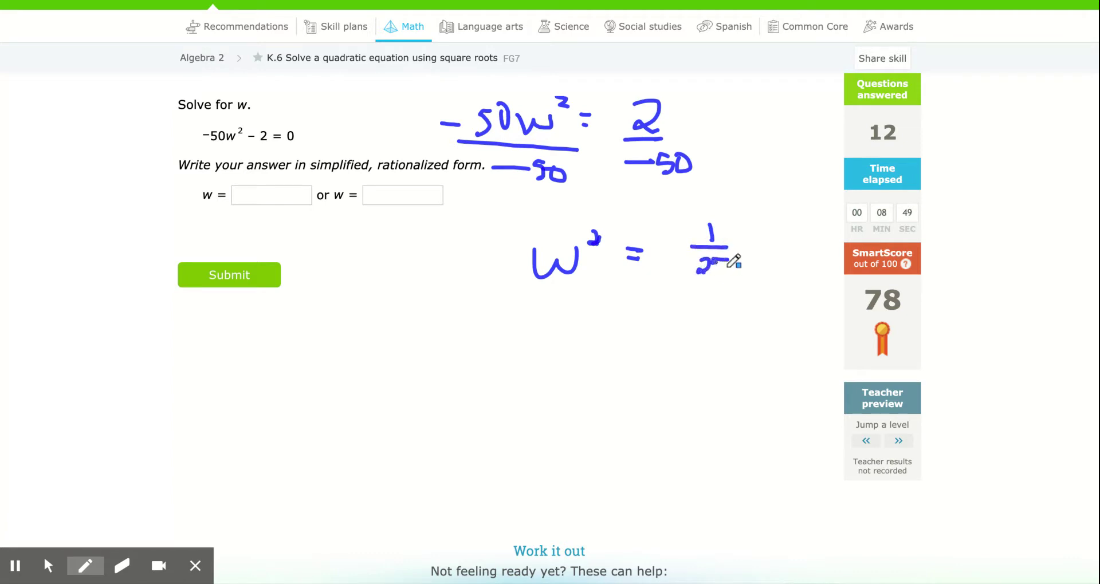
pyautogui.moveTo(671, 249); pyautogui.dragTo(679, 249)
# Write the next line w = ±√(−1/25) below
pyautogui.moveTo(539, 347)
pyautogui.mouseDown()
pyautogui.moveTo(539, 392)
pyautogui.moveTo(564, 366)
pyautogui.moveTo(607, 361)
pyautogui.mouseUp()
pyautogui.moveTo(592, 371); pyautogui.dragTo(609, 370)
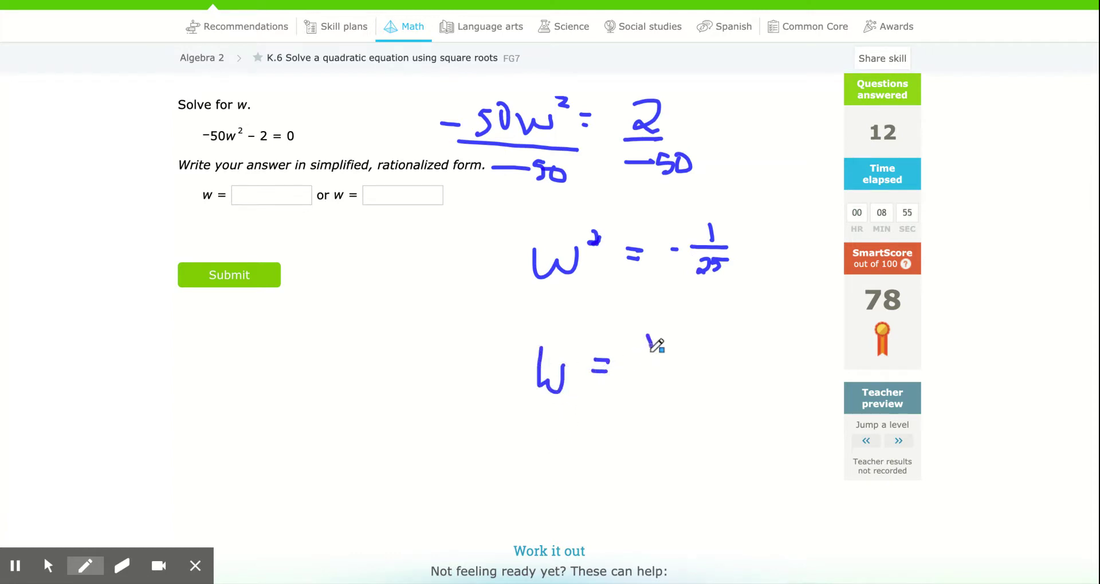
pyautogui.moveTo(646, 335); pyautogui.dragTo(650, 344)
pyautogui.moveTo(642, 339)
pyautogui.mouseDown()
pyautogui.moveTo(684, 390)
pyautogui.moveTo(722, 319)
pyautogui.mouseUp()
pyautogui.moveTo(700, 354); pyautogui.dragTo(749, 357)
pyautogui.moveTo(739, 364)
pyautogui.mouseDown()
pyautogui.moveTo(723, 381)
pyautogui.moveTo(751, 368)
pyautogui.mouseUp()
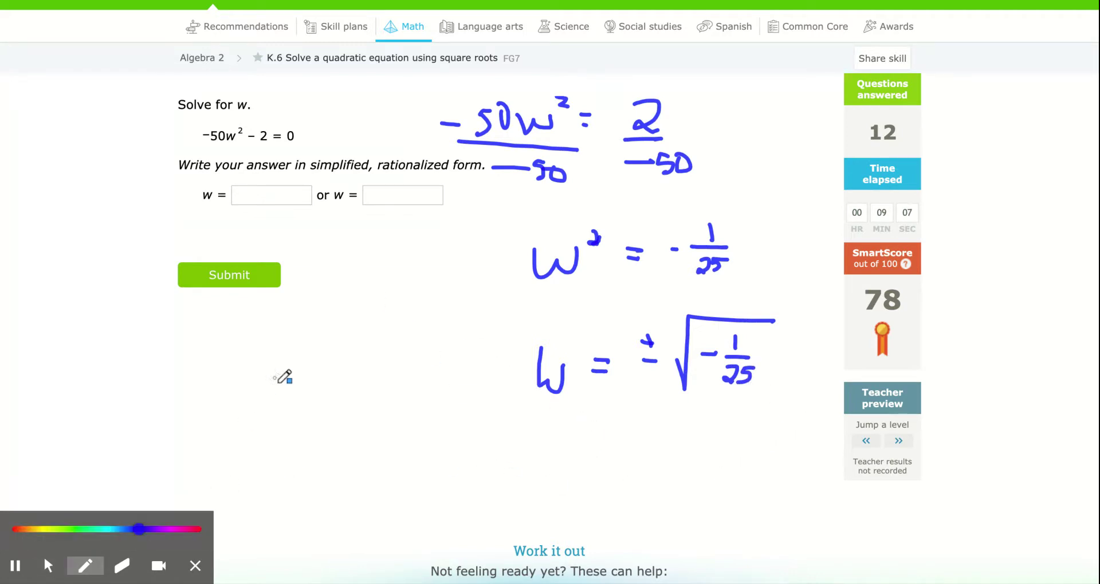
# Write the roots +1/5 i and −1/5 i, then leave drawing mode
pyautogui.moveTo(628, 437)
pyautogui.mouseDown()
pyautogui.moveTo(627, 453)
pyautogui.moveTo(664, 438)
pyautogui.mouseUp()
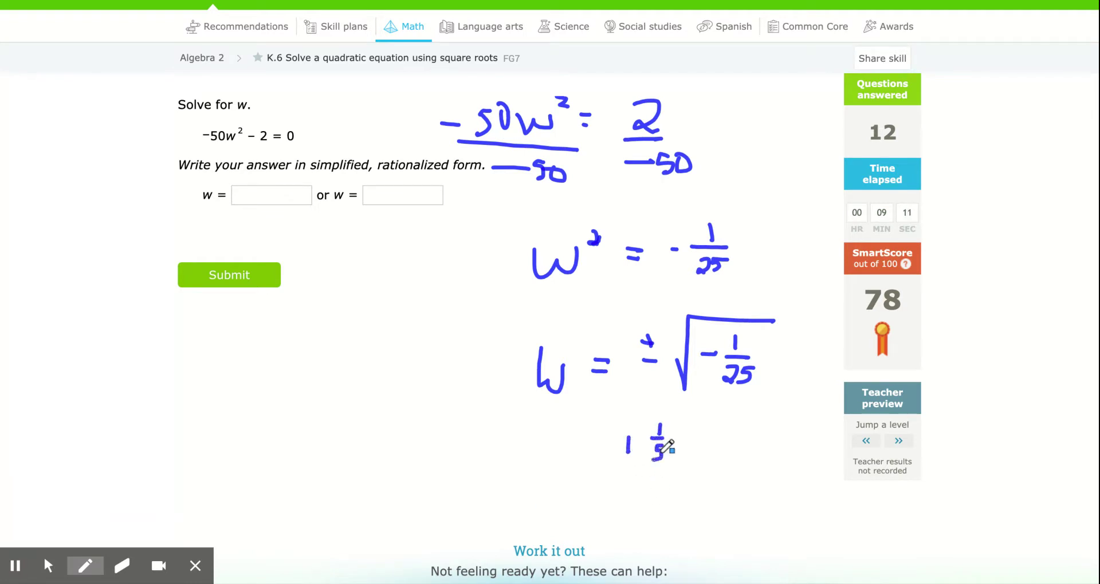
pyautogui.moveTo(617, 445); pyautogui.dragTo(686, 443)
pyautogui.click(680, 425)
pyautogui.moveTo(612, 496)
pyautogui.mouseDown()
pyautogui.moveTo(648, 493)
pyautogui.moveTo(648, 507)
pyautogui.moveTo(665, 497)
pyautogui.mouseUp()
pyautogui.click(658, 480)
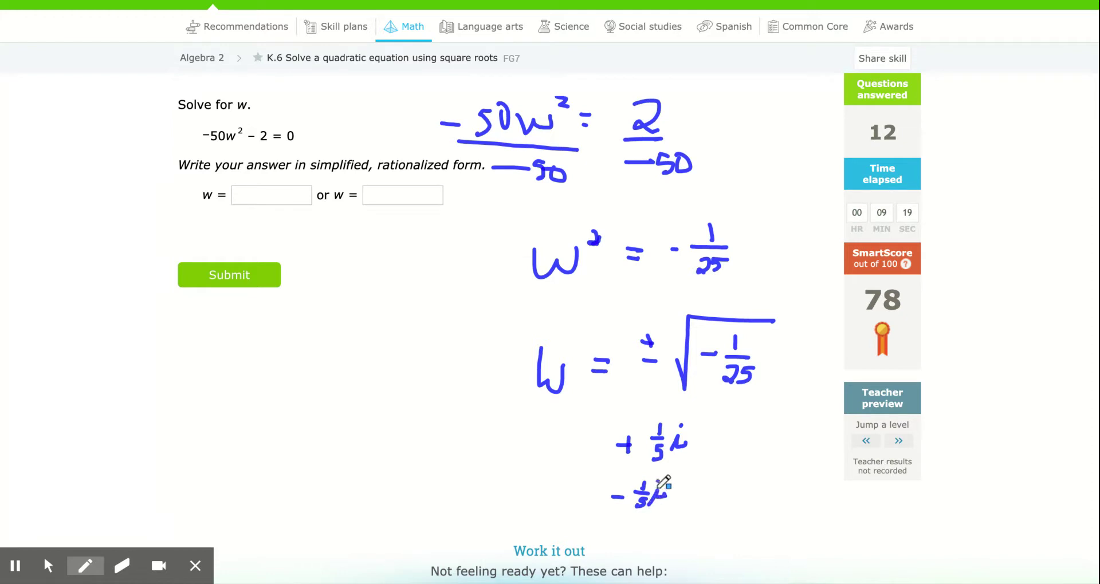
pyautogui.hotkey('alt', 'm')
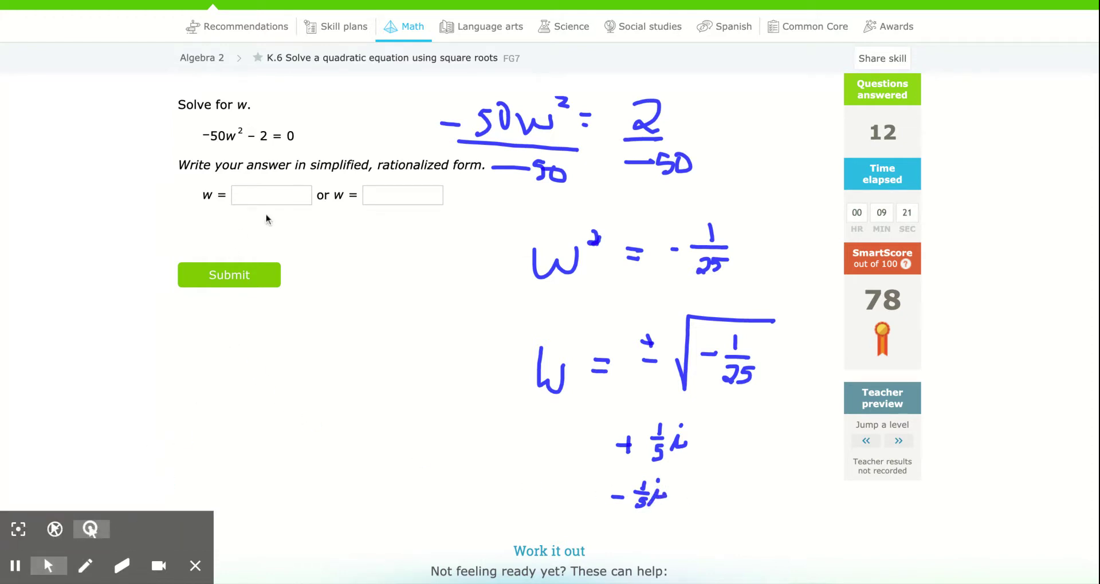
# Enter the w answers as 1/5 i using the fraction and i keypad buttons, and submit
pyautogui.click(265, 195)
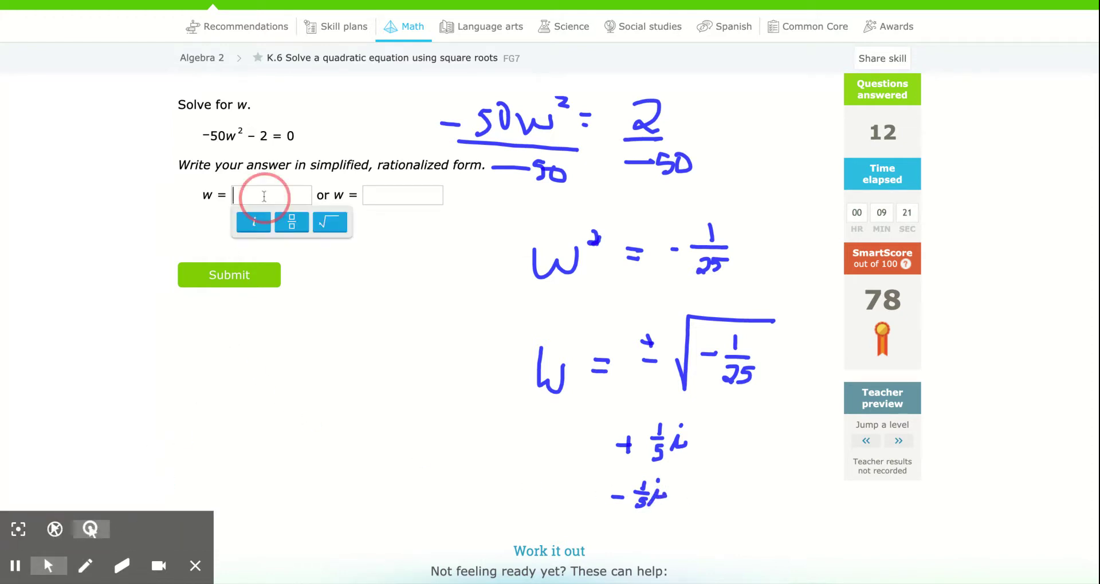
pyautogui.click(292, 224)
pyautogui.write('1/5')
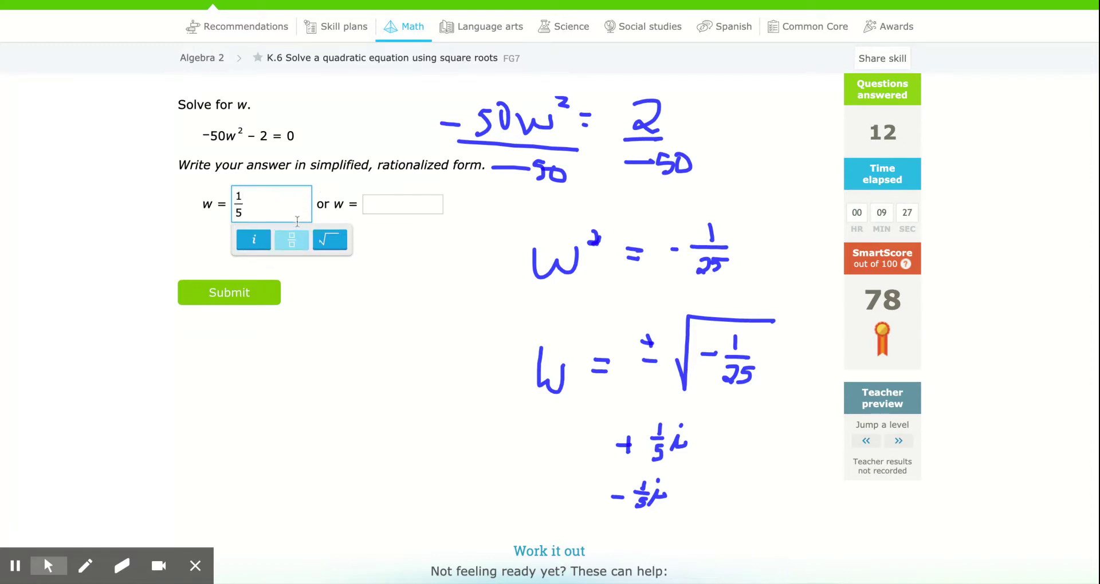
pyautogui.click(244, 204)
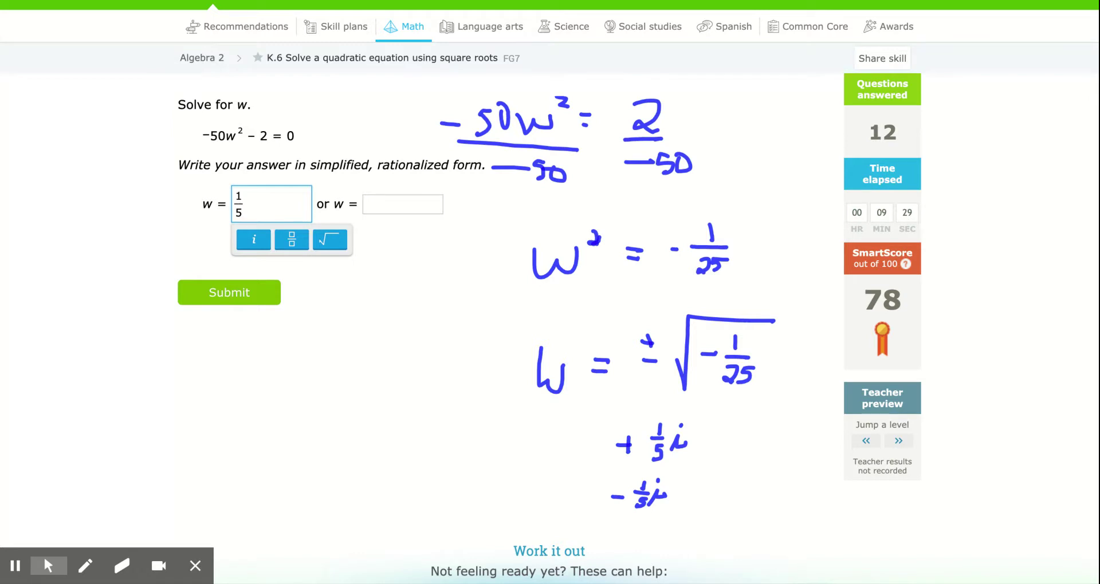
pyautogui.click(254, 239)
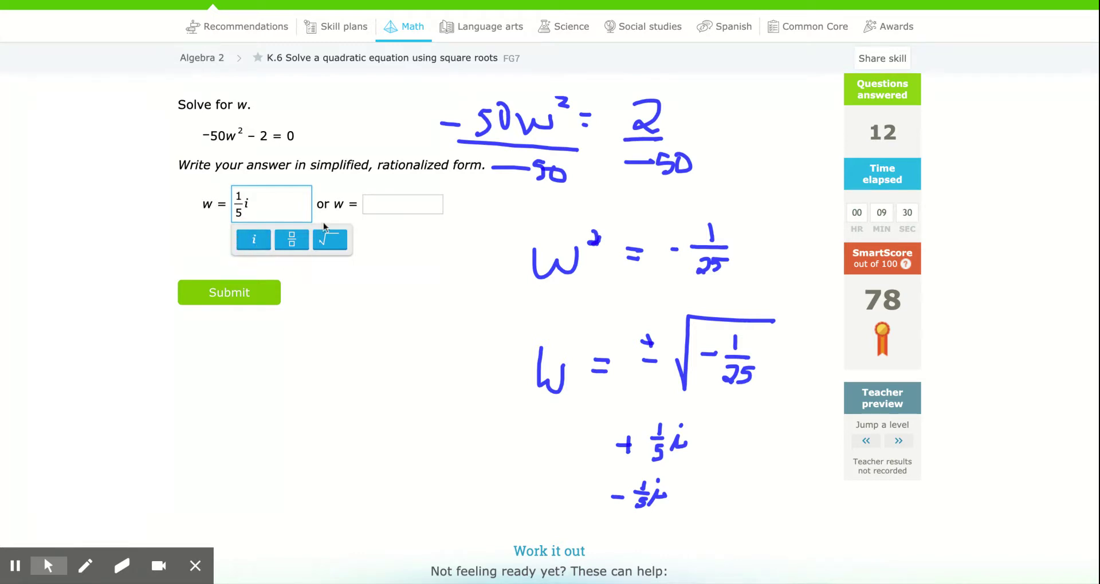
pyautogui.click(386, 206)
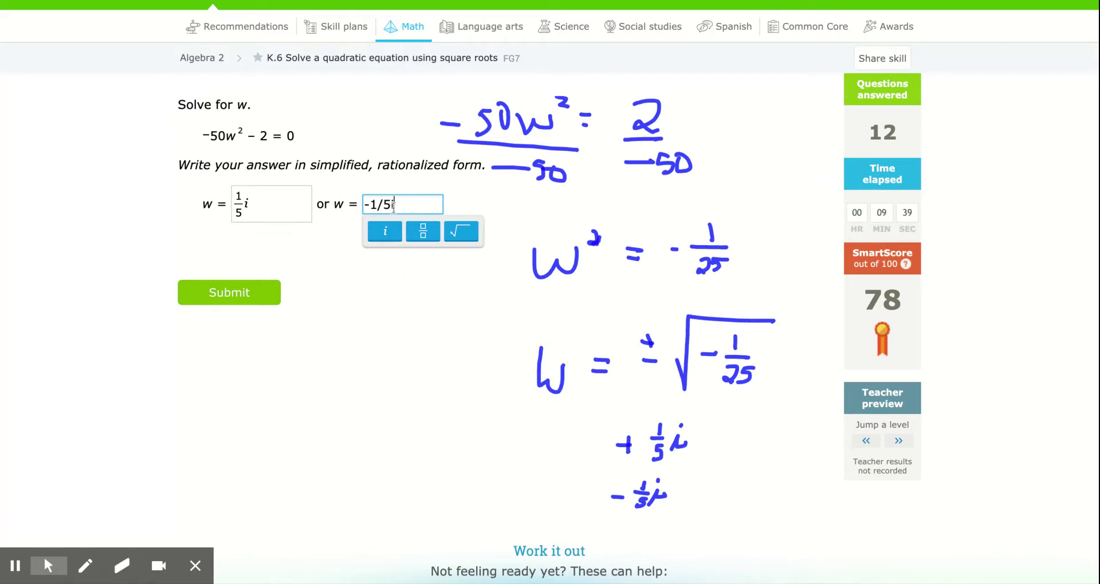
pyautogui.click(229, 294)
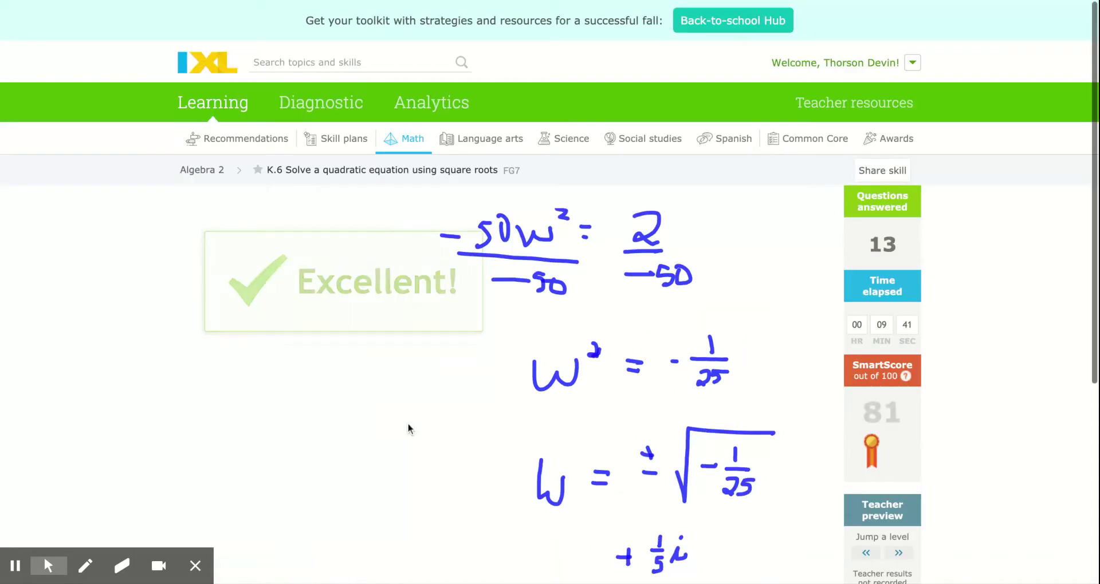
# Pen-write √(3/64) and ±√3/8 beside 64s² = 3, then return to the pointer
pyautogui.scroll(-2, 419, 440)
pyautogui.scroll(-1, 419, 440)
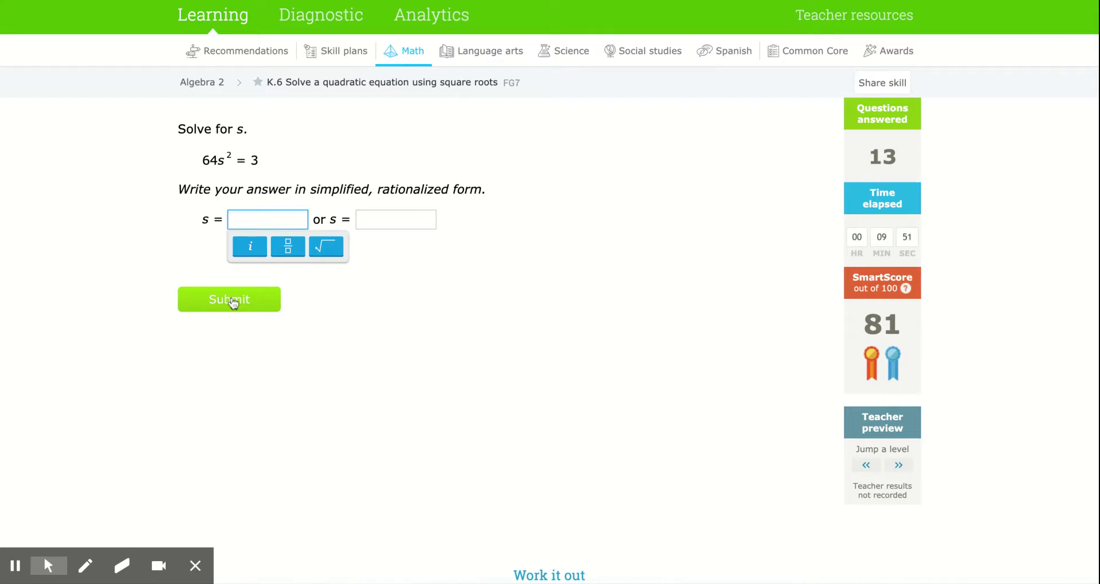
pyautogui.click(48, 566)
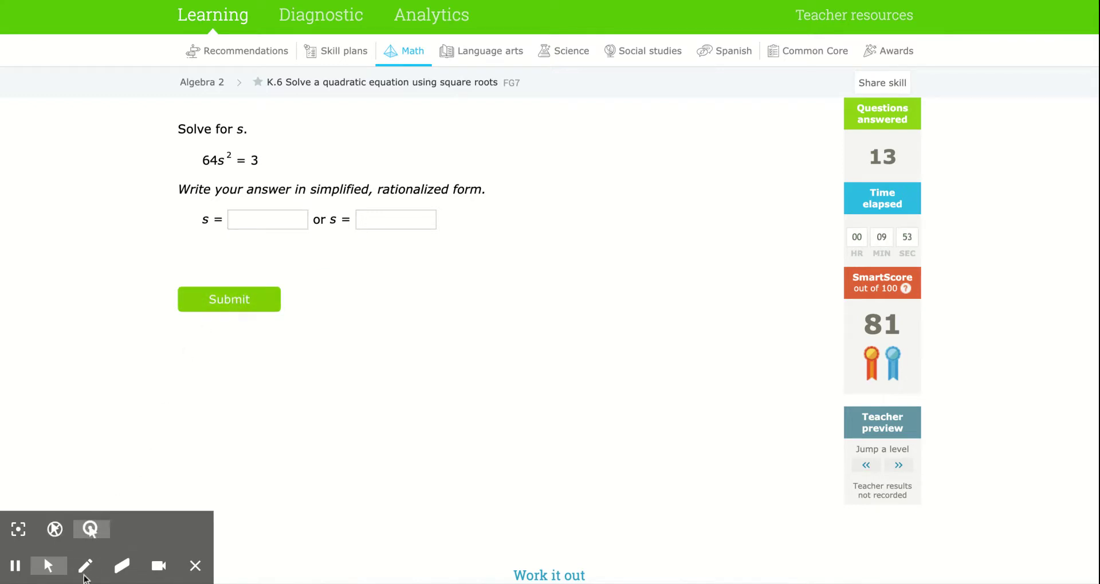
pyautogui.click(85, 566)
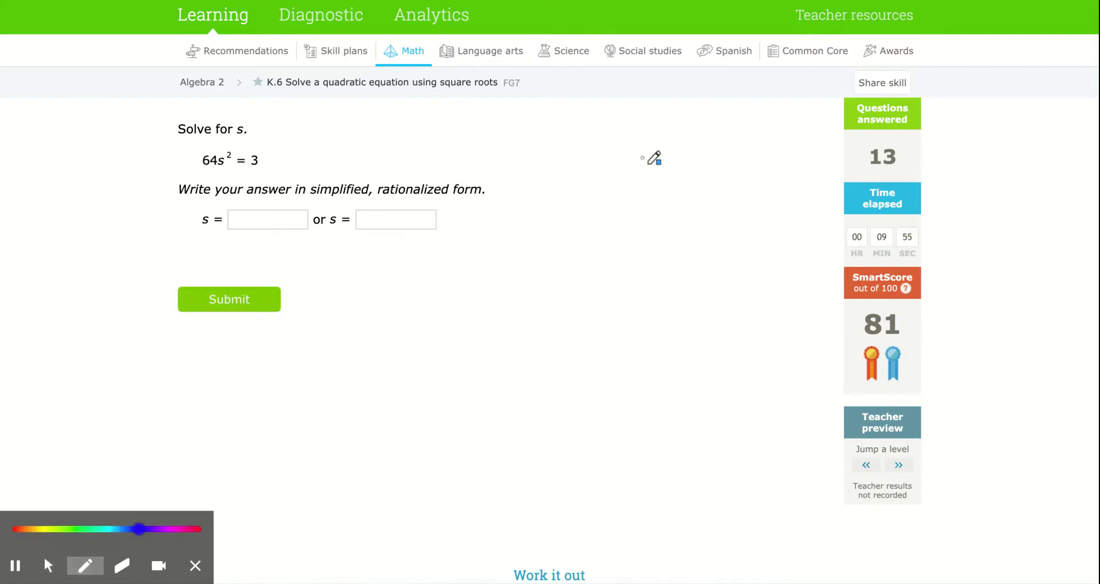
pyautogui.moveTo(630, 186)
pyautogui.mouseDown()
pyautogui.moveTo(696, 186)
pyautogui.moveTo(653, 225)
pyautogui.moveTo(661, 215)
pyautogui.moveTo(677, 249)
pyautogui.mouseUp()
pyautogui.moveTo(584, 346)
pyautogui.mouseDown()
pyautogui.moveTo(660, 325)
pyautogui.moveTo(636, 356)
pyautogui.mouseUp()
pyautogui.moveTo(580, 396); pyautogui.dragTo(728, 391)
pyautogui.moveTo(667, 421)
pyautogui.mouseDown()
pyautogui.moveTo(653, 430)
pyautogui.moveTo(677, 422)
pyautogui.mouseUp()
pyautogui.moveTo(608, 201)
pyautogui.mouseDown()
pyautogui.moveTo(628, 127)
pyautogui.moveTo(736, 137)
pyautogui.mouseUp()
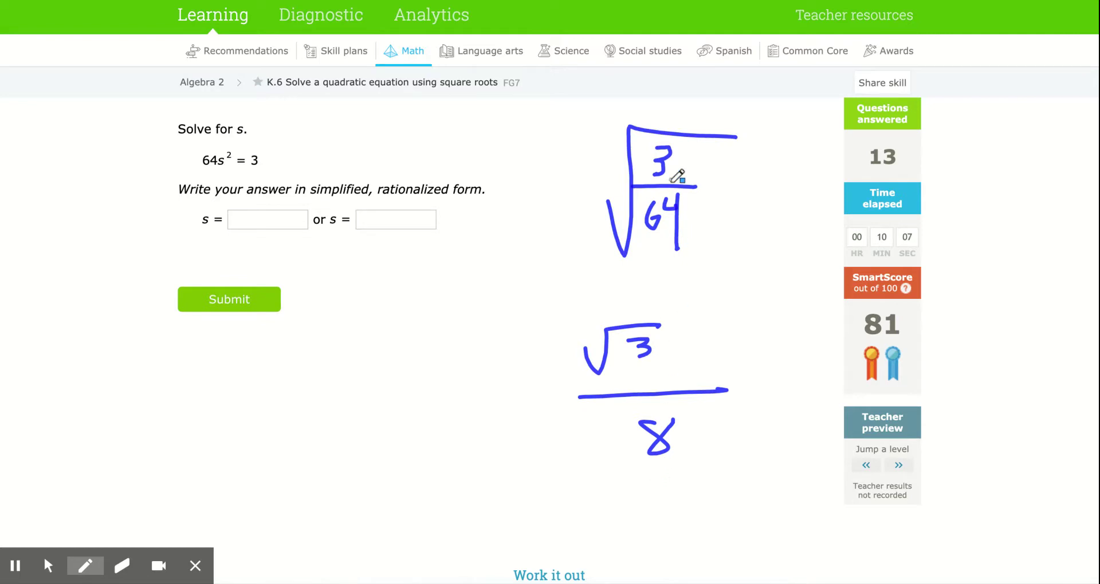
pyautogui.moveTo(527, 337)
pyautogui.mouseDown()
pyautogui.moveTo(527, 371)
pyautogui.moveTo(547, 358)
pyautogui.mouseUp()
pyautogui.moveTo(532, 397); pyautogui.dragTo(514, 397)
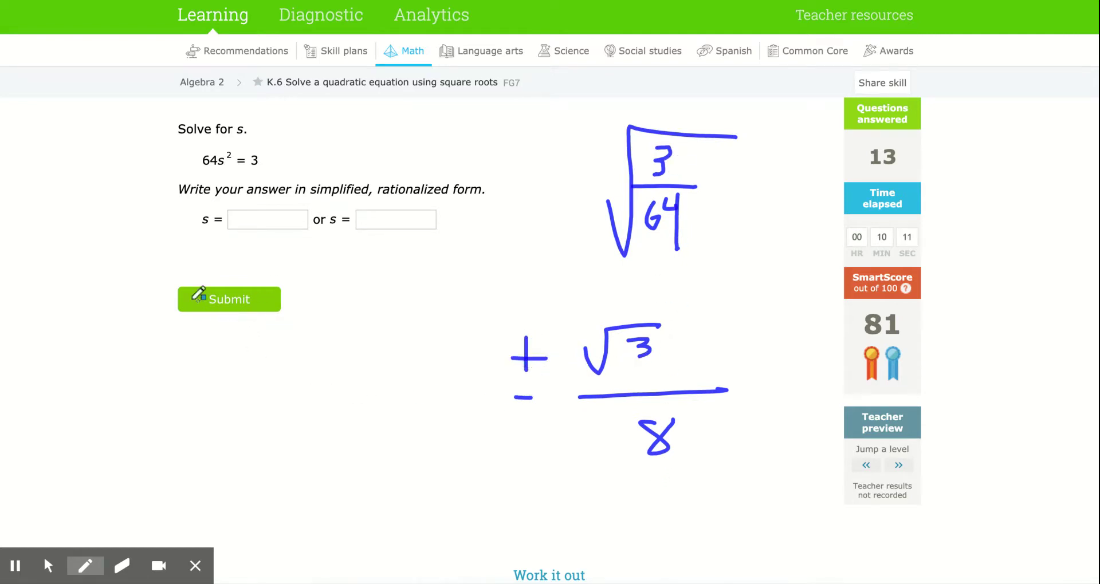
pyautogui.click(48, 566)
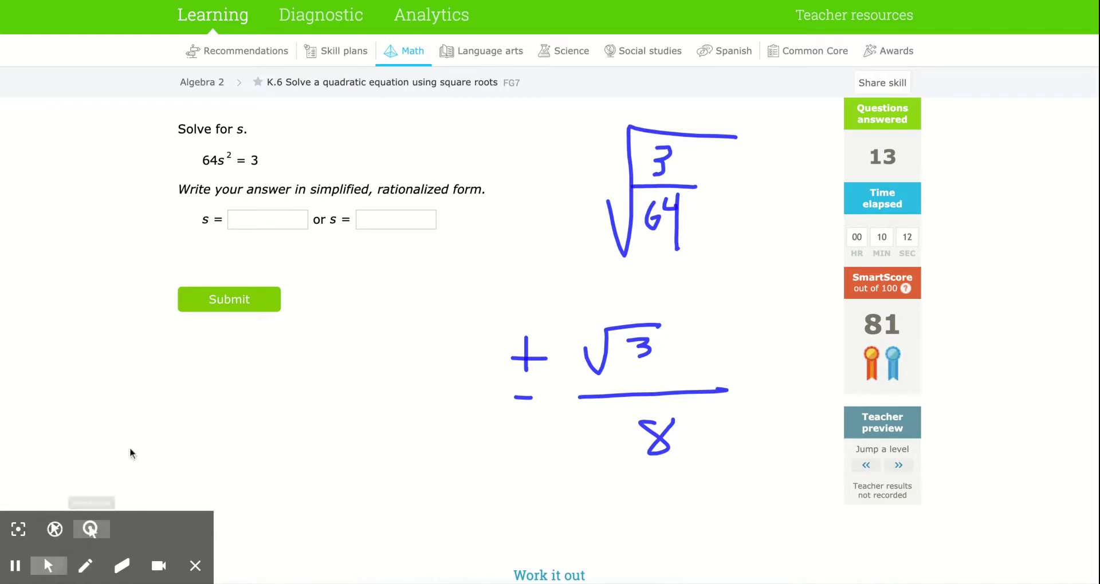
# Enter √3/8 in the first s answer box using the fraction and √ buttons
pyautogui.click(251, 220)
pyautogui.click(288, 246)
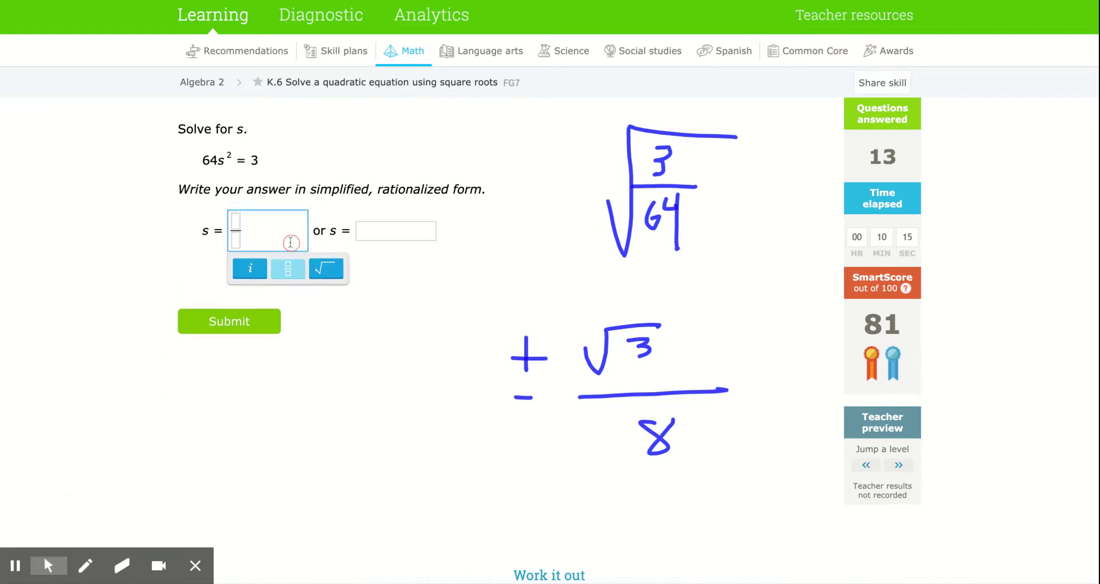
pyautogui.click(326, 270)
pyautogui.write('3')
pyautogui.click(241, 246)
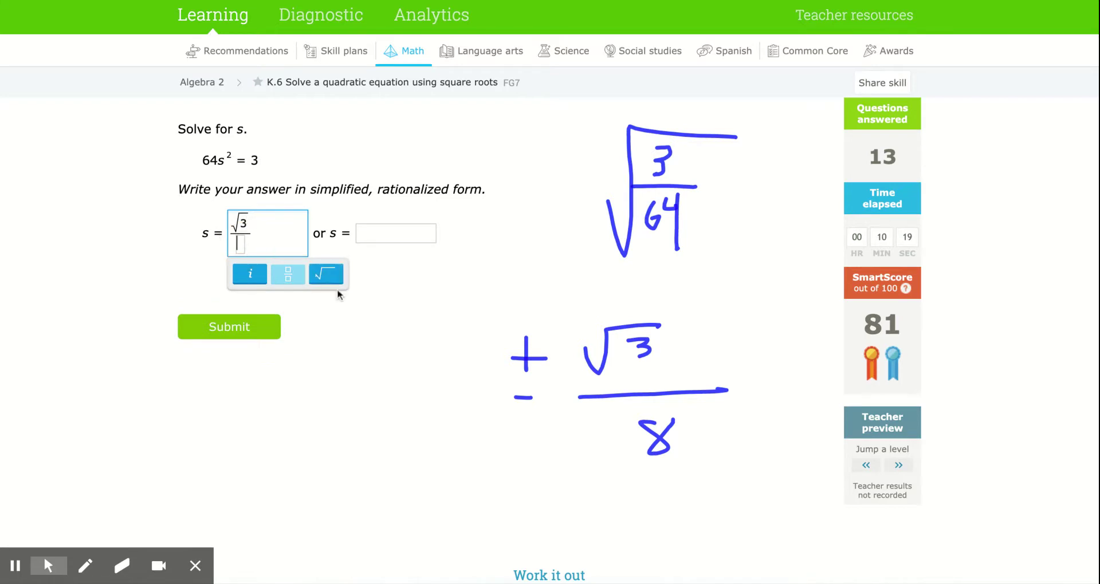
pyautogui.write('8')
# Enter −√3/8 in the second box and submit both s answers
pyautogui.click(381, 235)
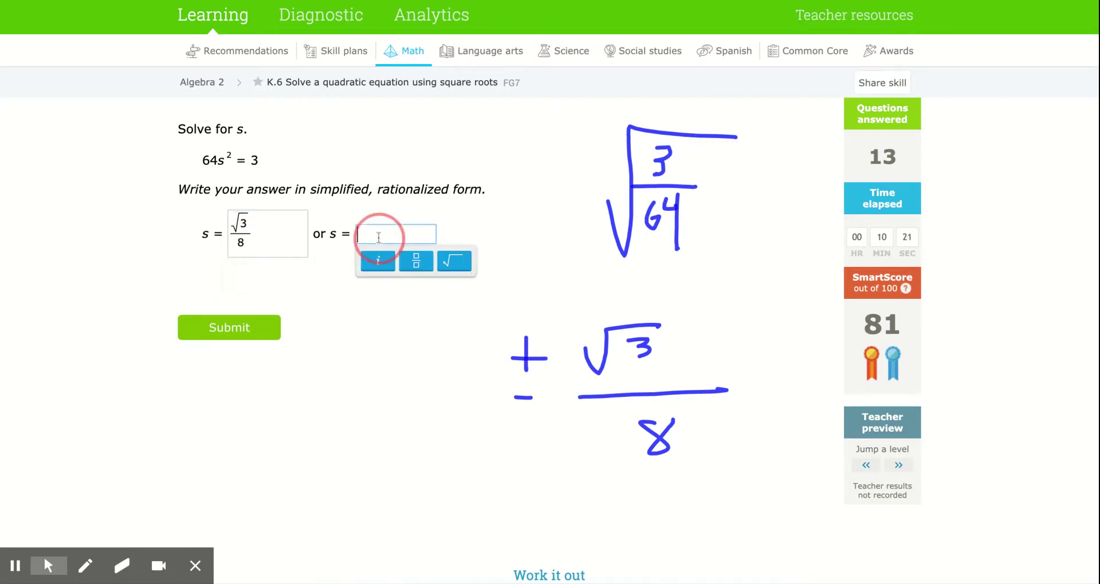
pyautogui.write('-')
pyautogui.click(416, 262)
pyautogui.click(451, 275)
pyautogui.write('3/')
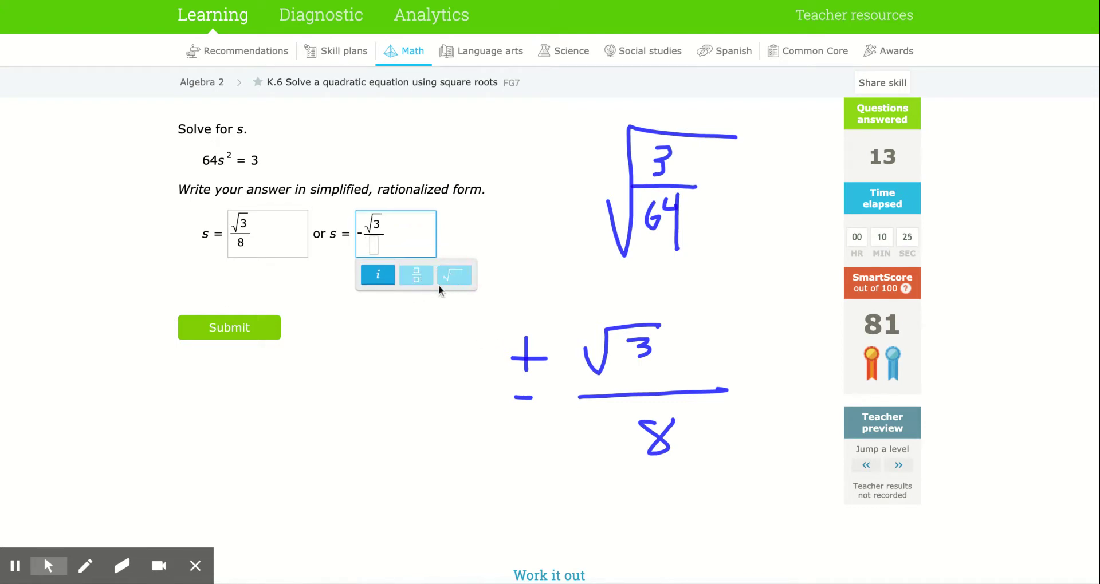
pyautogui.click(372, 247)
pyautogui.write('8')
pyautogui.click(255, 328)
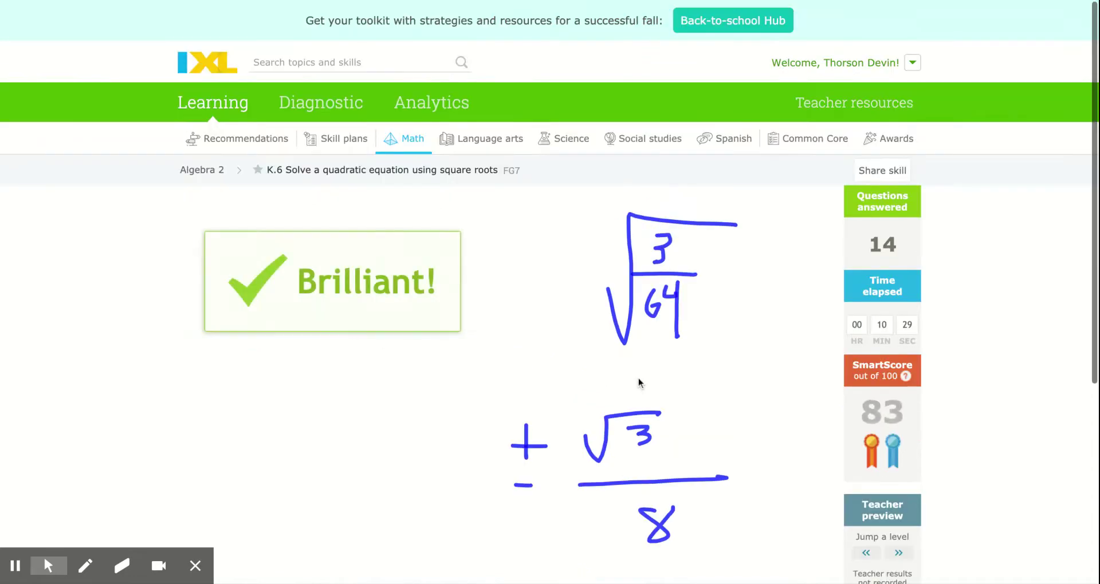
# Jump up two levels in the skill
pyautogui.scroll(-2, 658, 405)
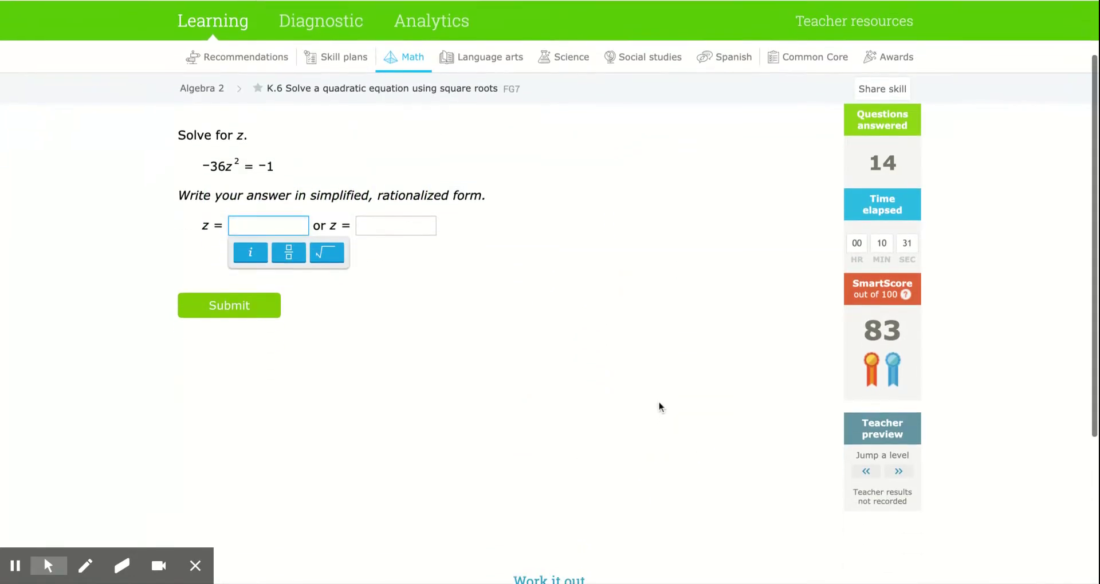
pyautogui.click(898, 468)
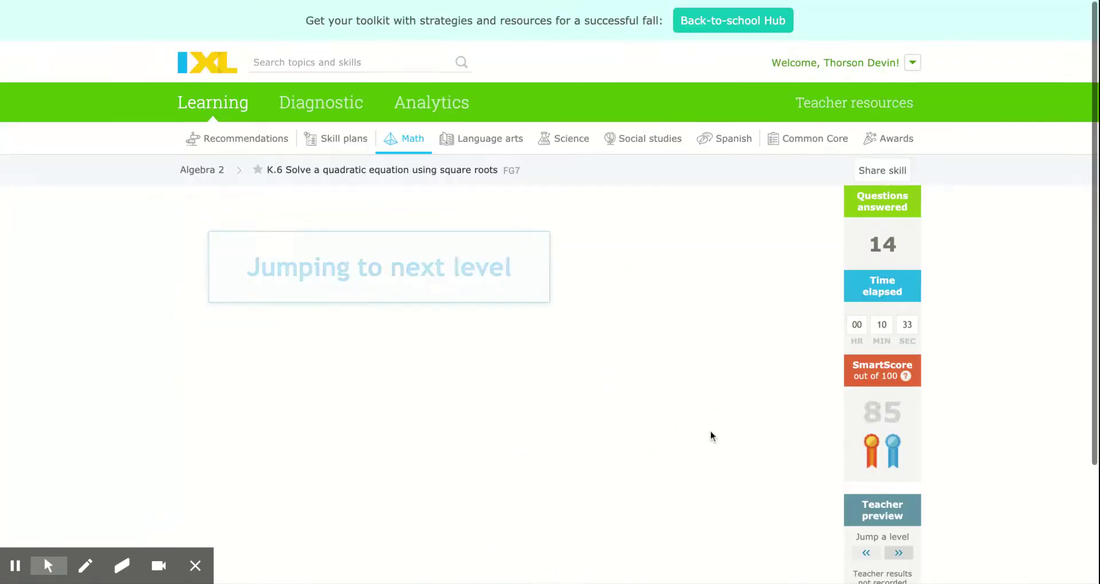
pyautogui.scroll(-2, 708, 429)
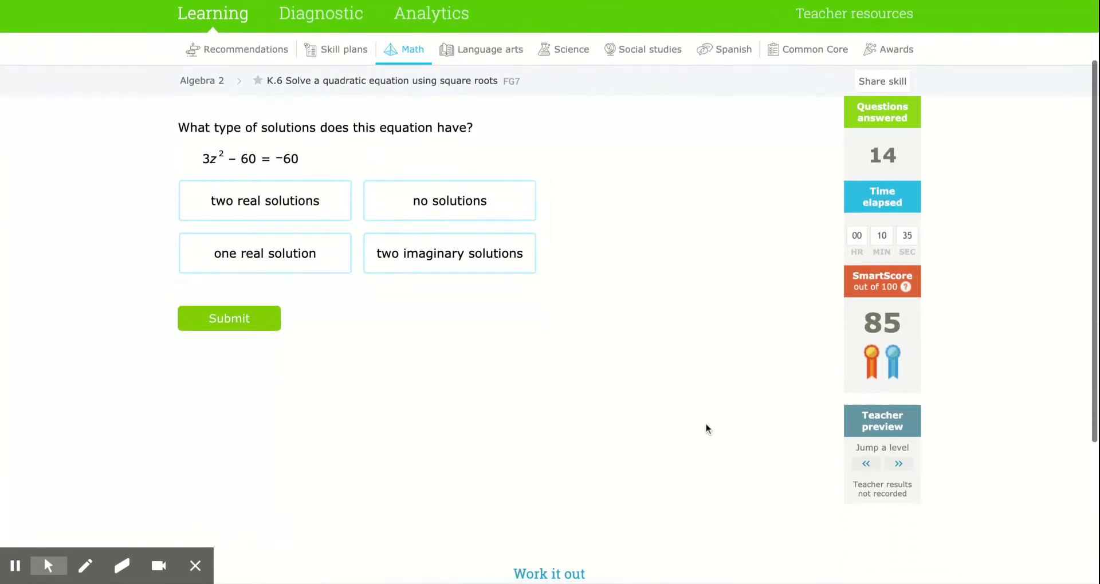
pyautogui.click(898, 463)
pyautogui.scroll(-3, 689, 454)
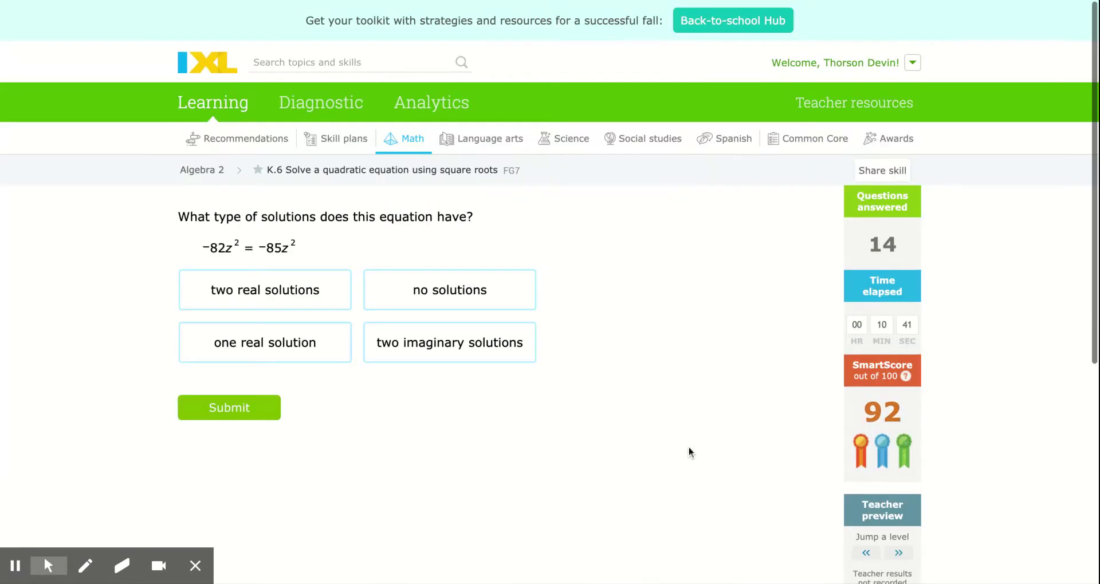
# Answer −82z² = −85z² with 'one real solution' and submit
pyautogui.scroll(-2, 689, 451)
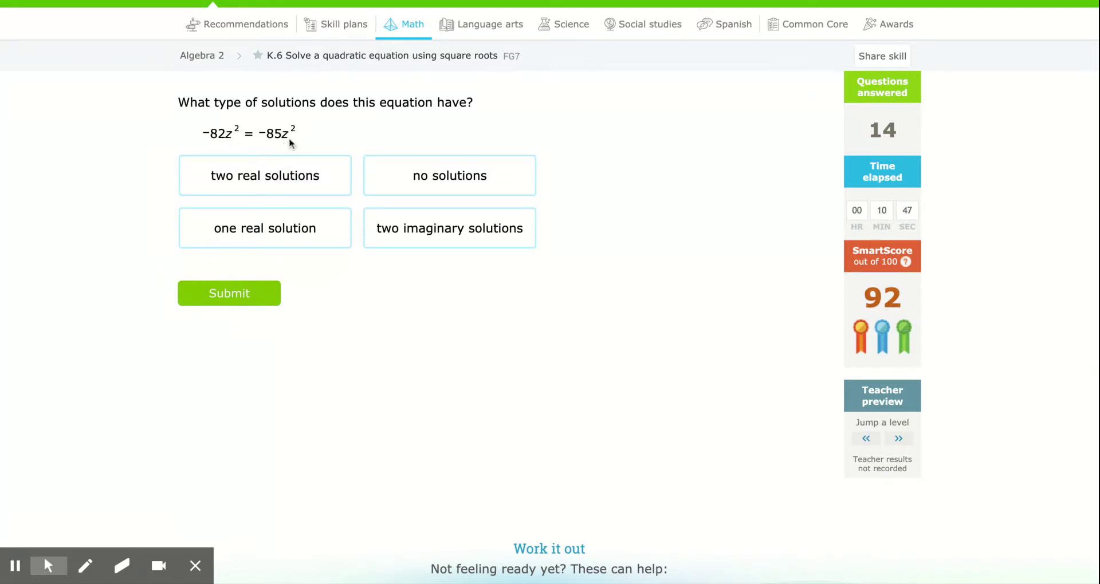
pyautogui.click(267, 228)
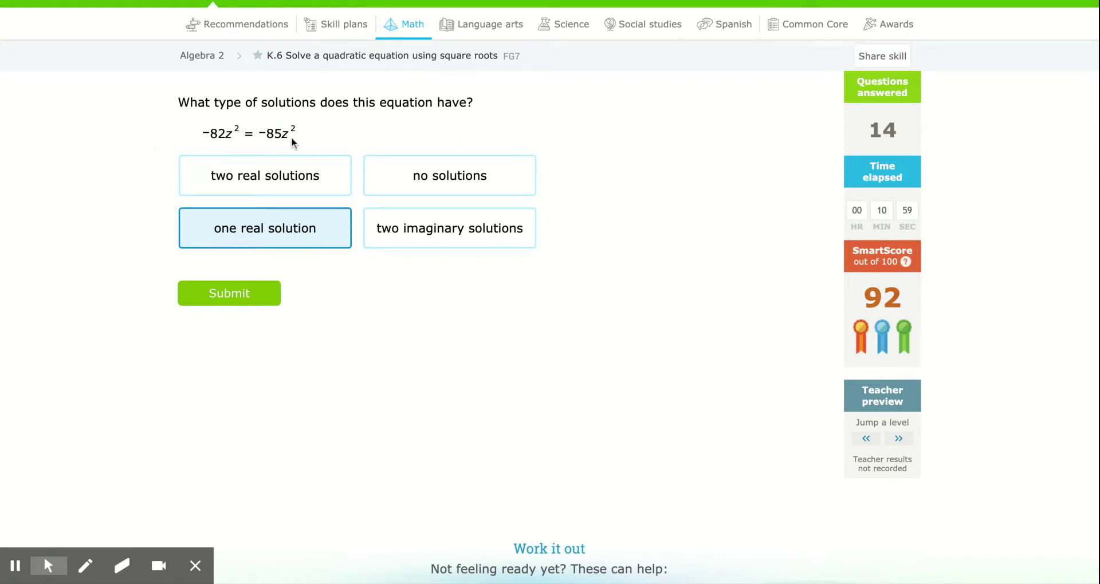
pyautogui.click(252, 296)
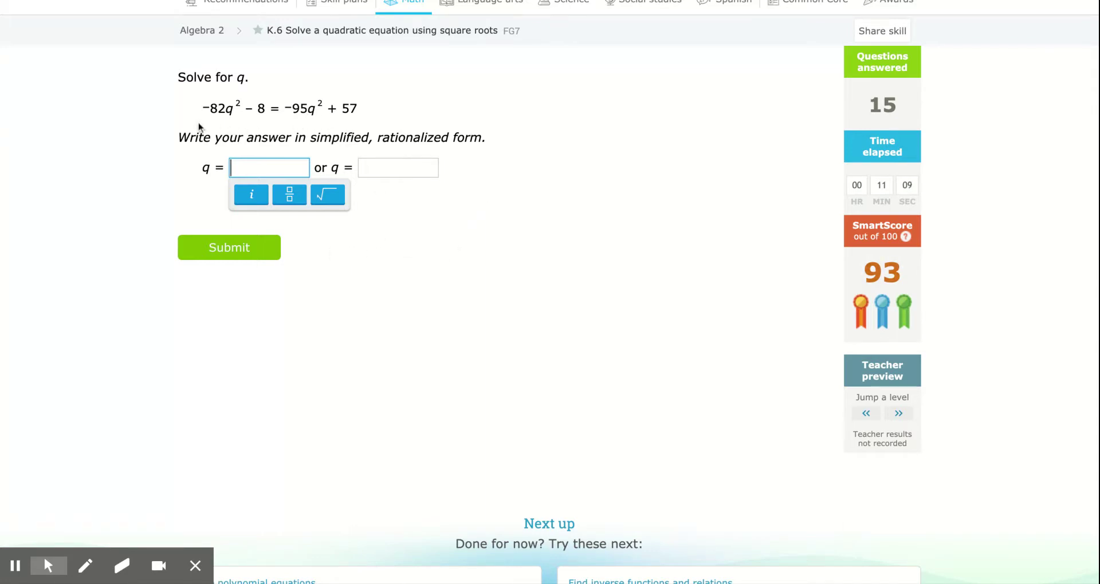
# Pen-reduce −82q² − 8 = −95q² + 57 to 13q² = 65, then q² = 5
pyautogui.click(85, 566)
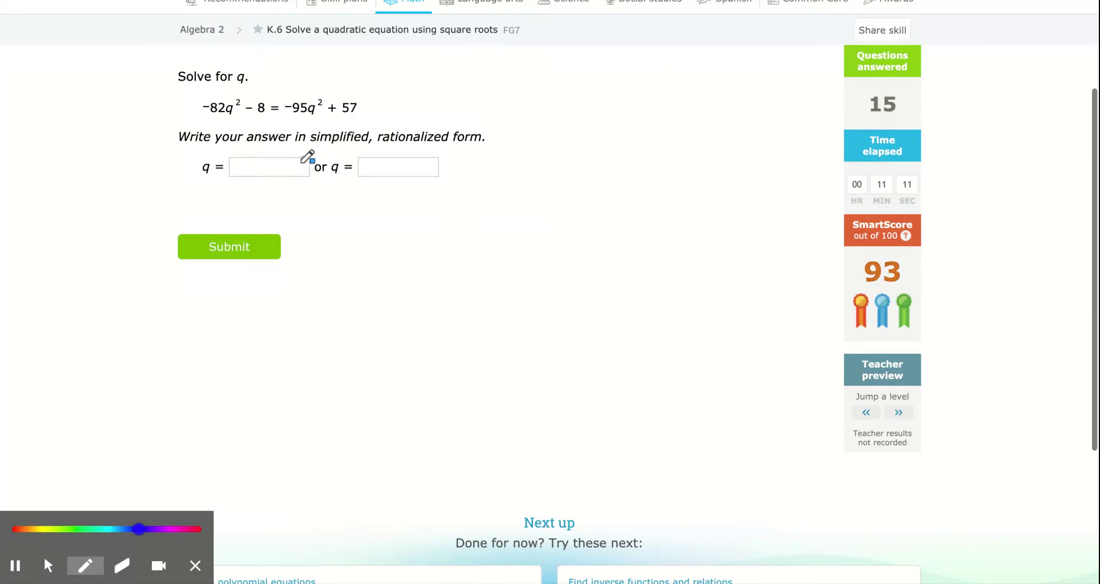
pyautogui.moveTo(304, 112); pyautogui.dragTo(303, 118)
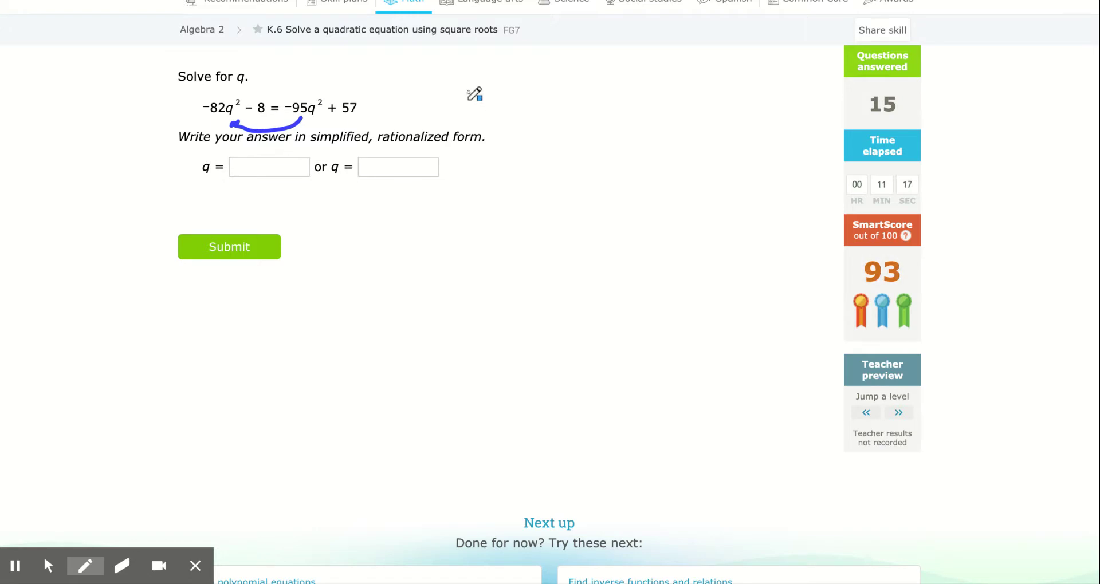
pyautogui.moveTo(471, 98)
pyautogui.mouseDown()
pyautogui.moveTo(503, 108)
pyautogui.moveTo(519, 89)
pyautogui.moveTo(555, 98)
pyautogui.mouseUp()
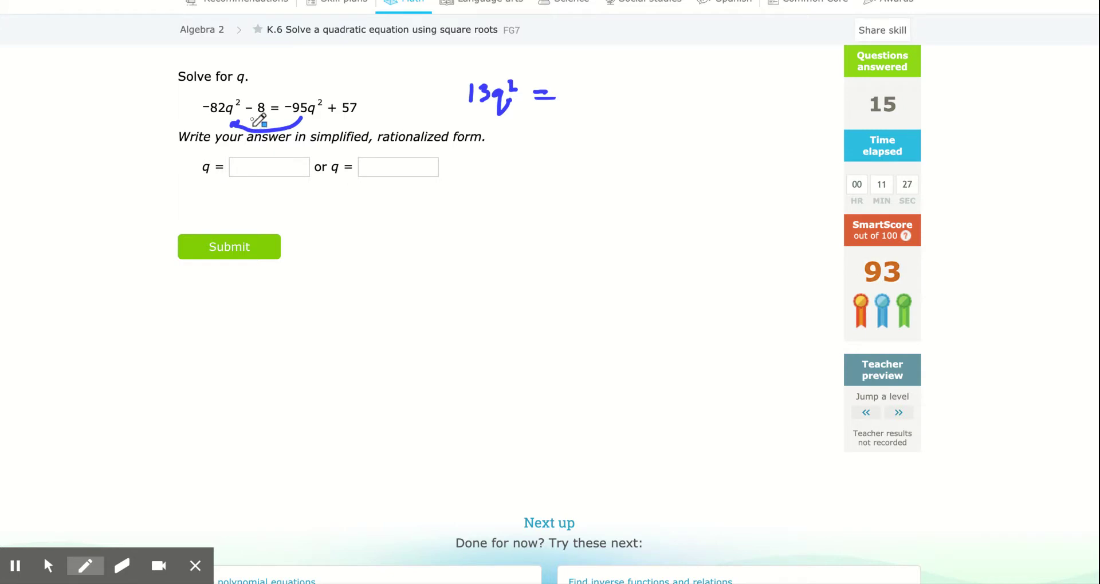
pyautogui.moveTo(259, 117); pyautogui.dragTo(340, 122)
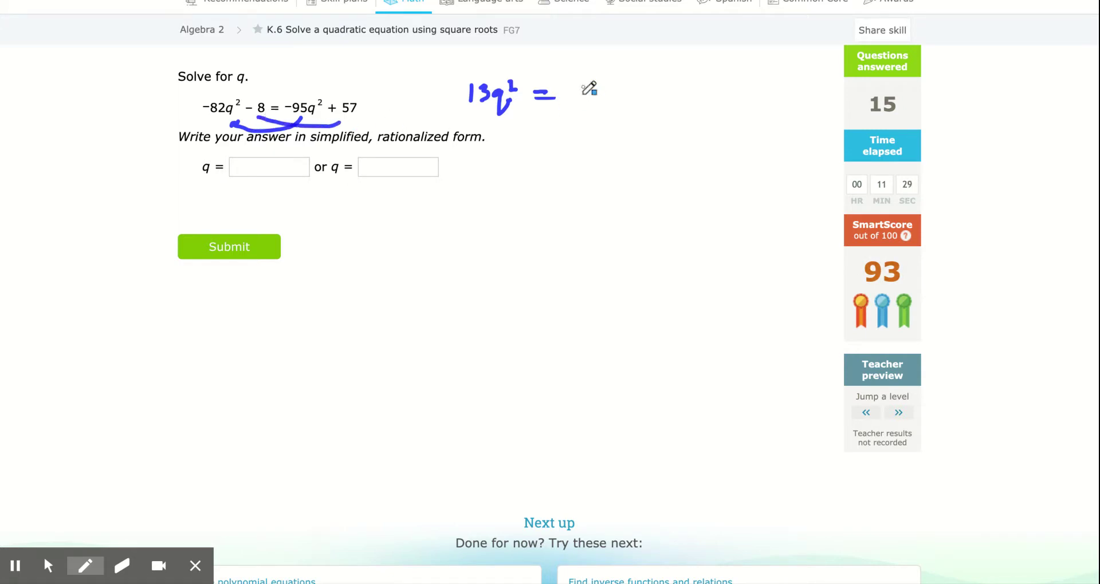
pyautogui.moveTo(577, 98); pyautogui.dragTo(592, 103)
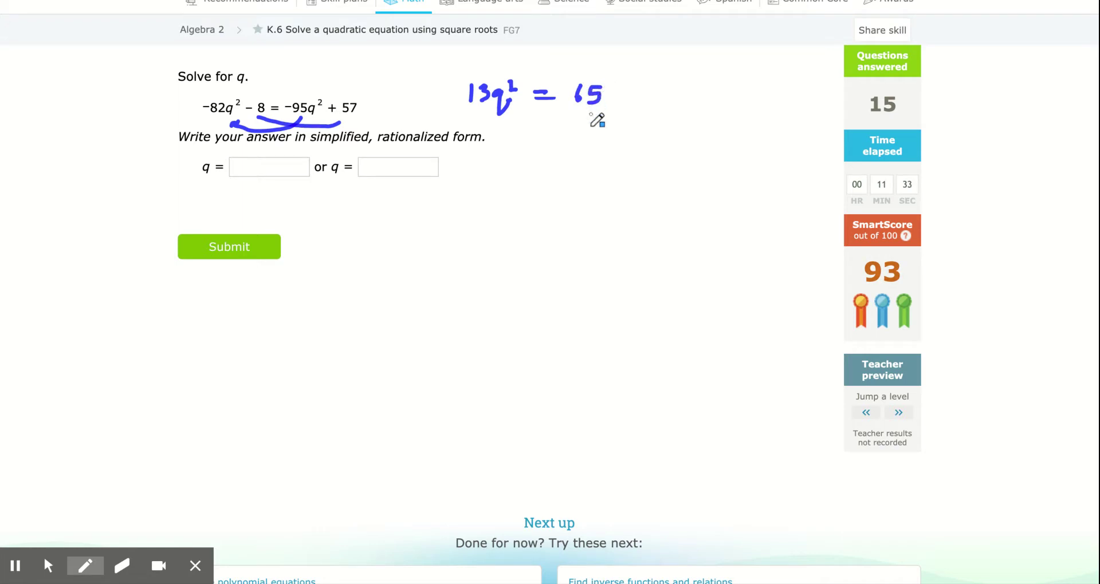
pyautogui.moveTo(461, 117)
pyautogui.mouseDown()
pyautogui.moveTo(541, 112)
pyautogui.moveTo(491, 135)
pyautogui.mouseUp()
pyautogui.moveTo(503, 126); pyautogui.dragTo(504, 136)
pyautogui.moveTo(601, 107)
pyautogui.mouseDown()
pyautogui.moveTo(572, 108)
pyautogui.moveTo(575, 129)
pyautogui.moveTo(590, 129)
pyautogui.mouseUp()
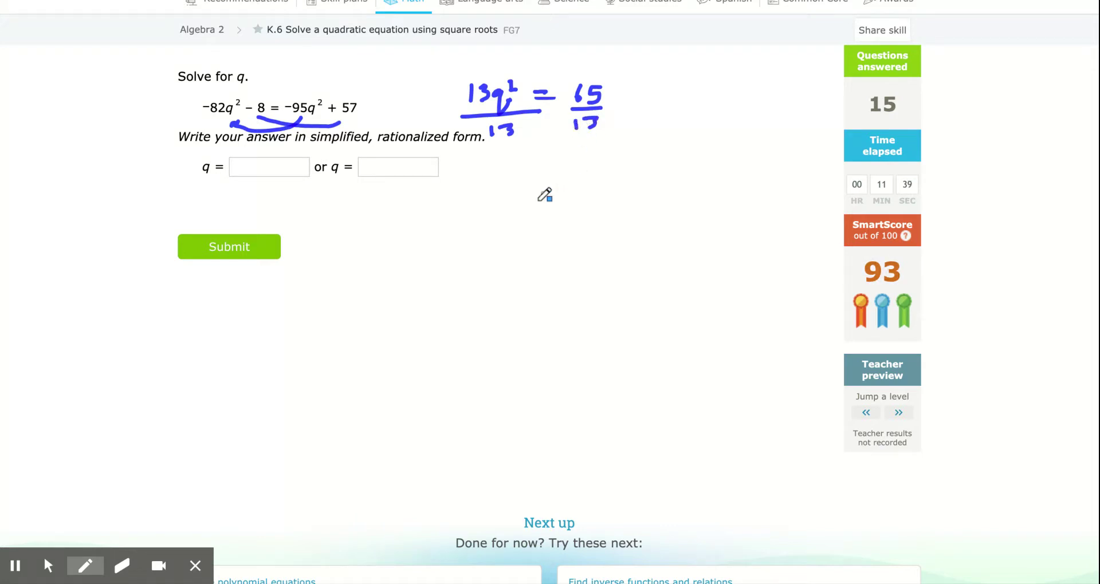
pyautogui.moveTo(530, 196); pyautogui.dragTo(527, 217)
pyautogui.moveTo(539, 173); pyautogui.dragTo(584, 194)
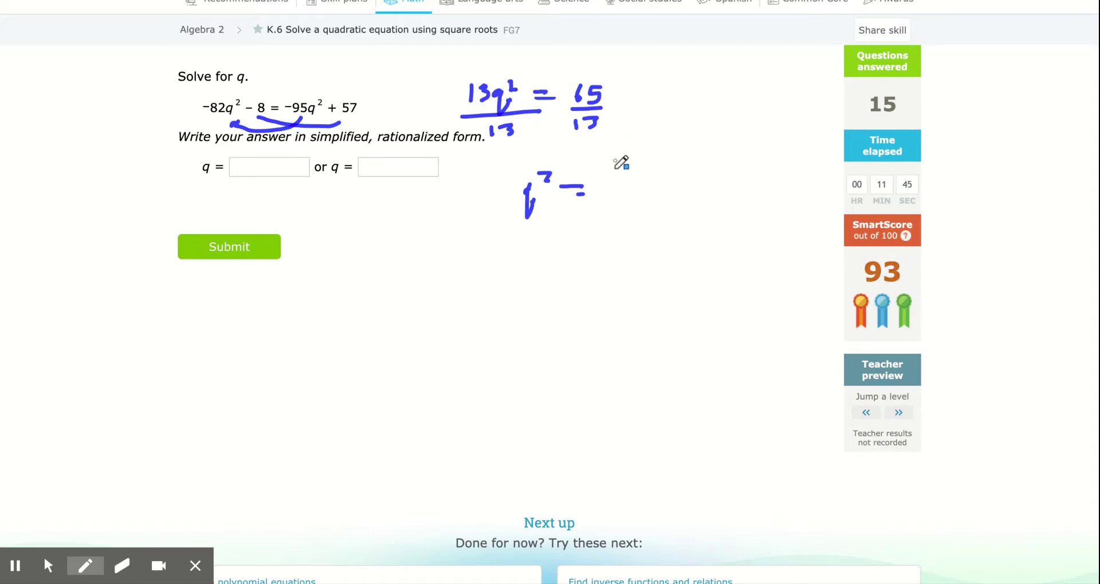
pyautogui.moveTo(626, 166)
pyautogui.mouseDown()
pyautogui.moveTo(592, 179)
pyautogui.moveTo(587, 202)
pyautogui.mouseUp()
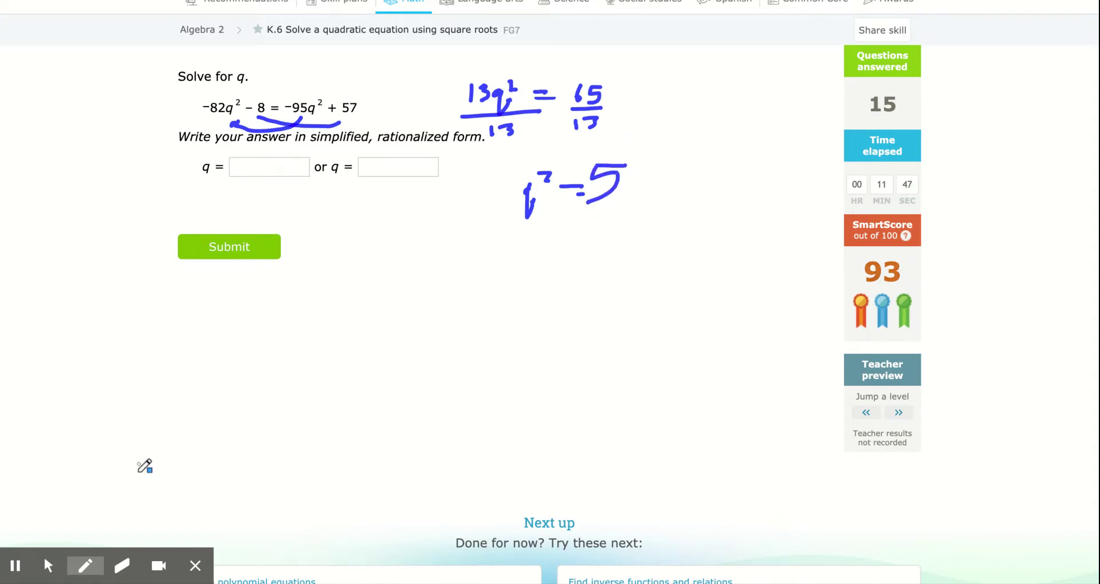
pyautogui.click(48, 562)
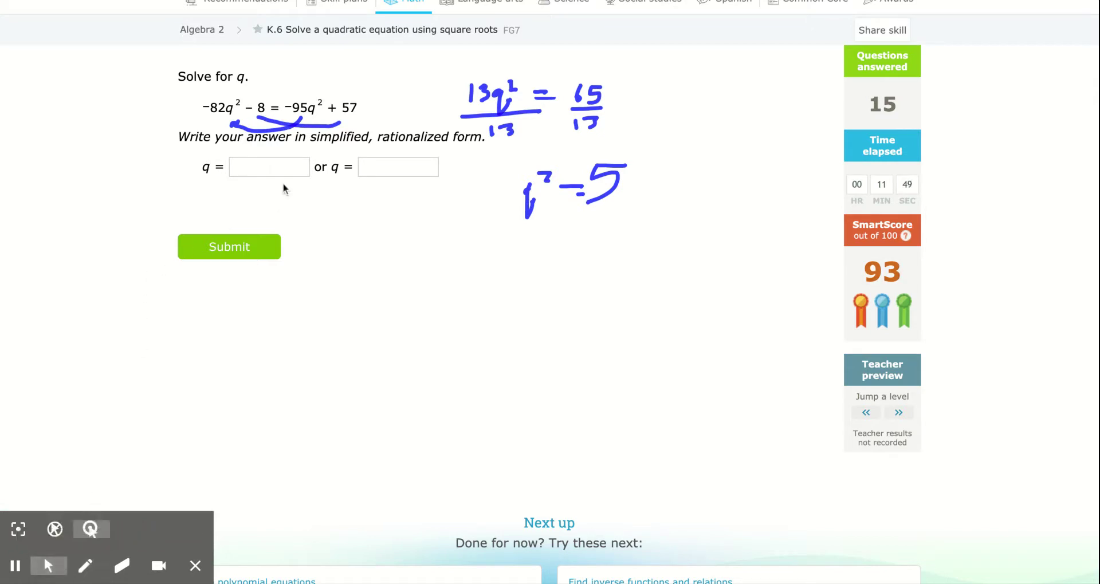
# Enter q = √5 and −√5 in the answer boxes and submit
pyautogui.click(281, 167)
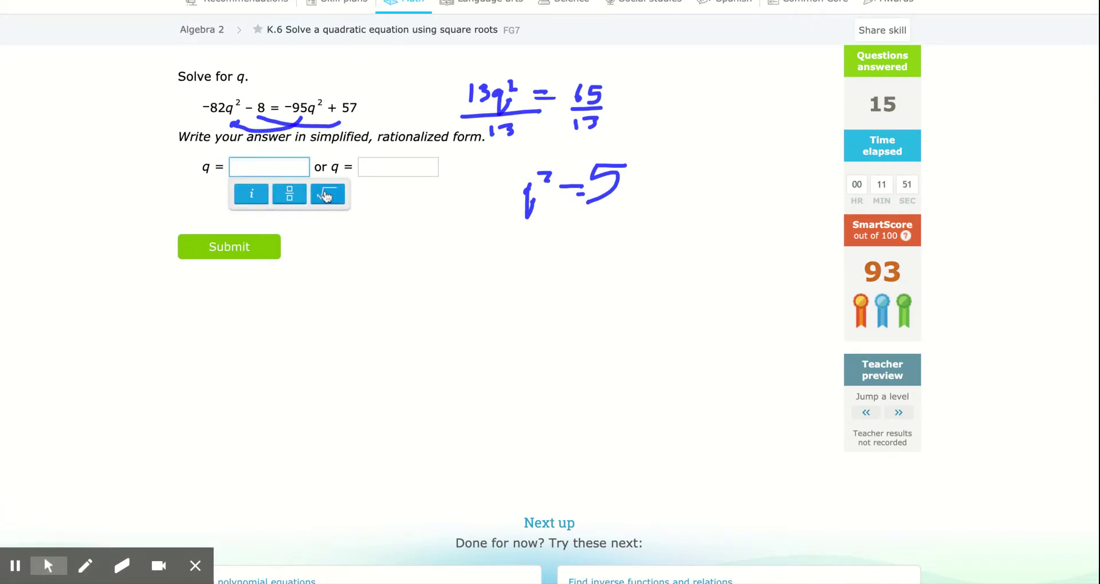
pyautogui.click(327, 199)
pyautogui.write('5')
pyautogui.click(378, 172)
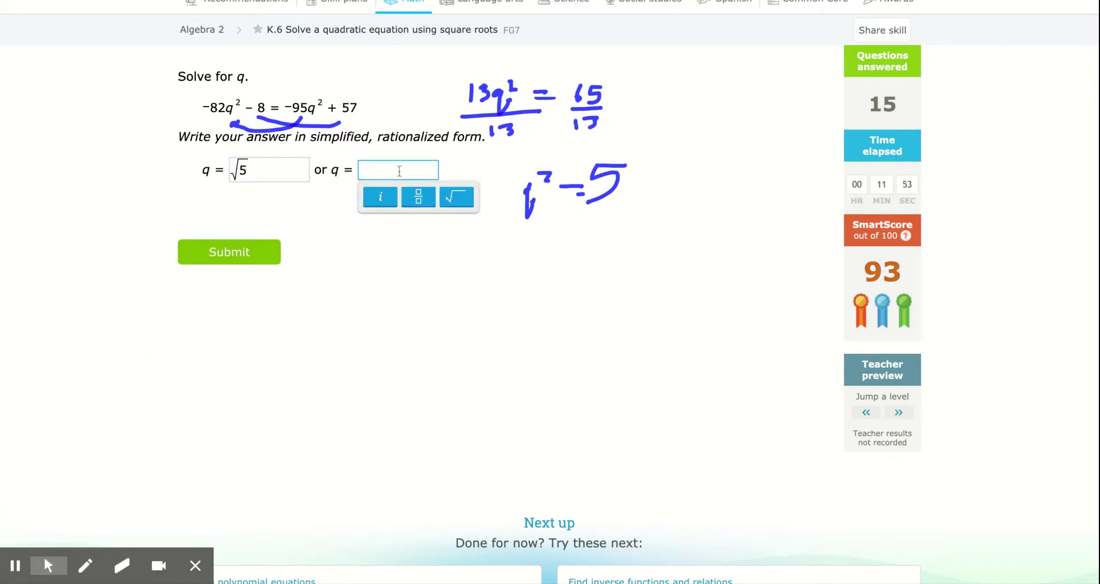
pyautogui.write('-')
pyautogui.click(456, 197)
pyautogui.write('5')
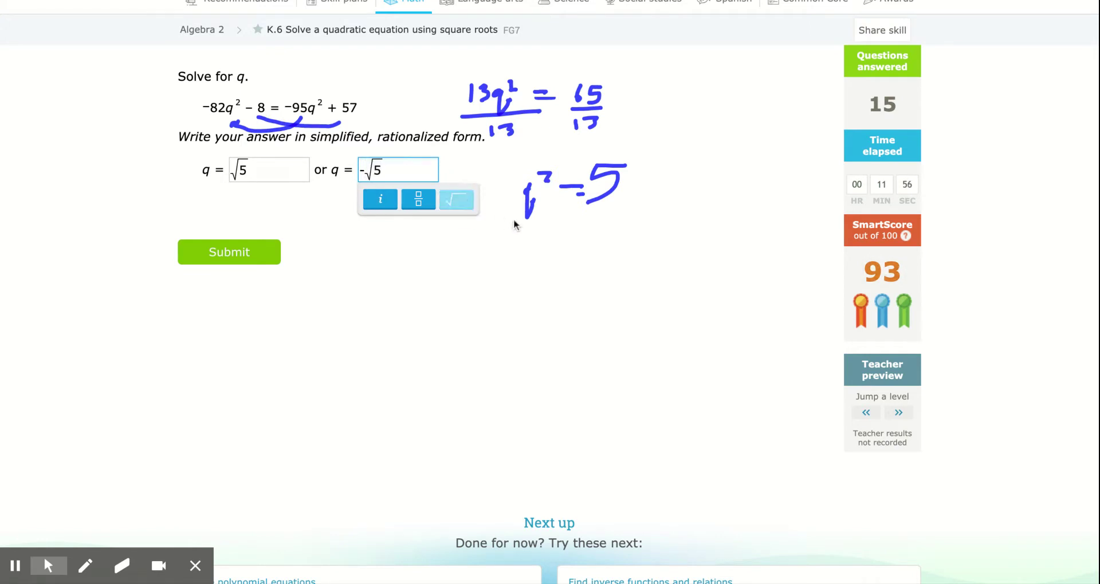
pyautogui.click(240, 252)
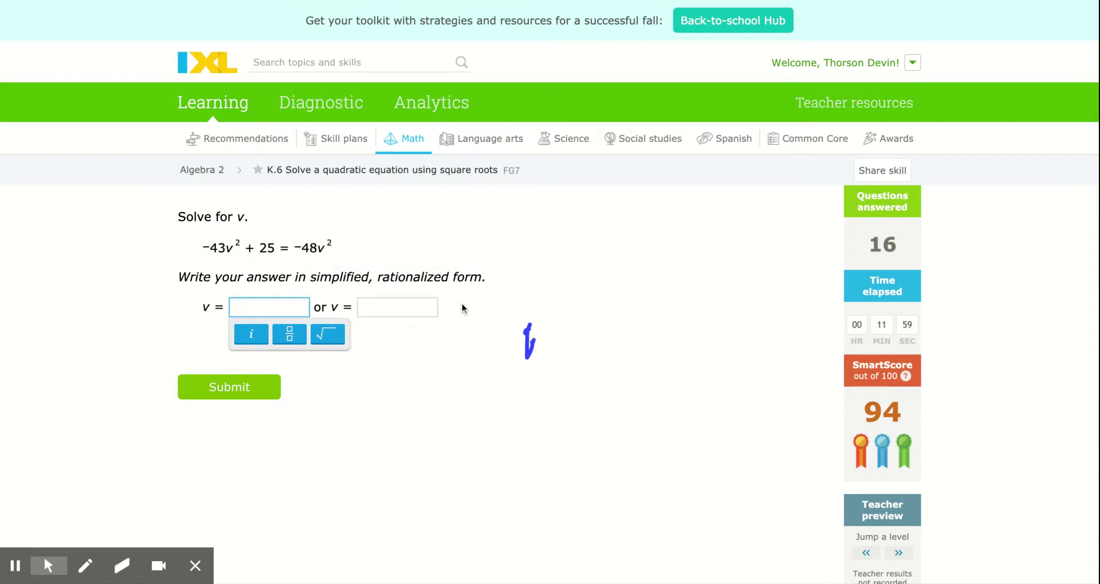
# Pen-write 5v² = −25 and v² = −5 beside the v equation
pyautogui.scroll(-1, 467, 313)
pyautogui.scroll(-1, 466, 313)
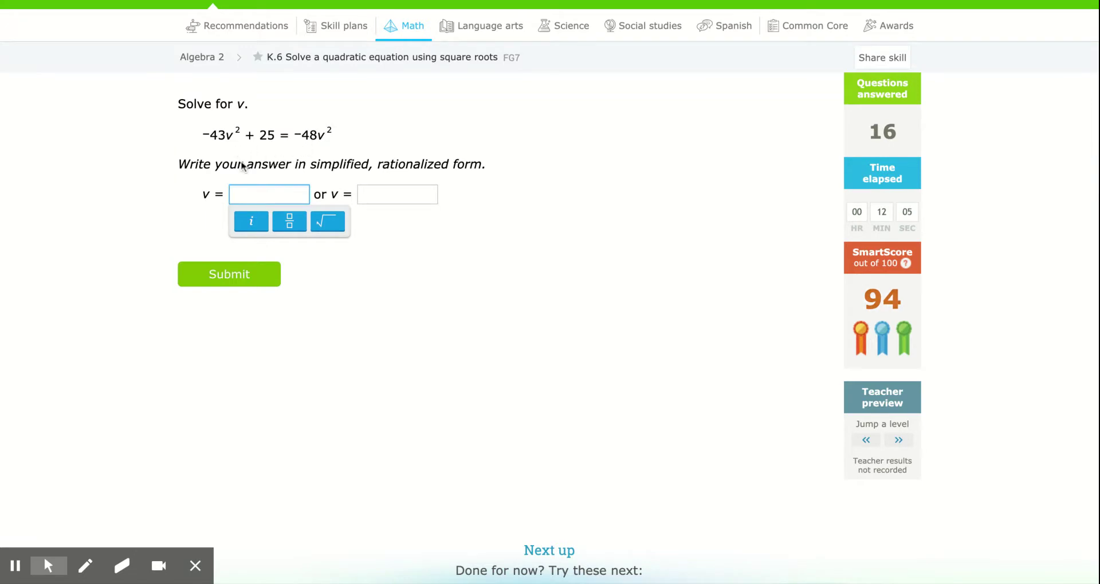
pyautogui.click(85, 565)
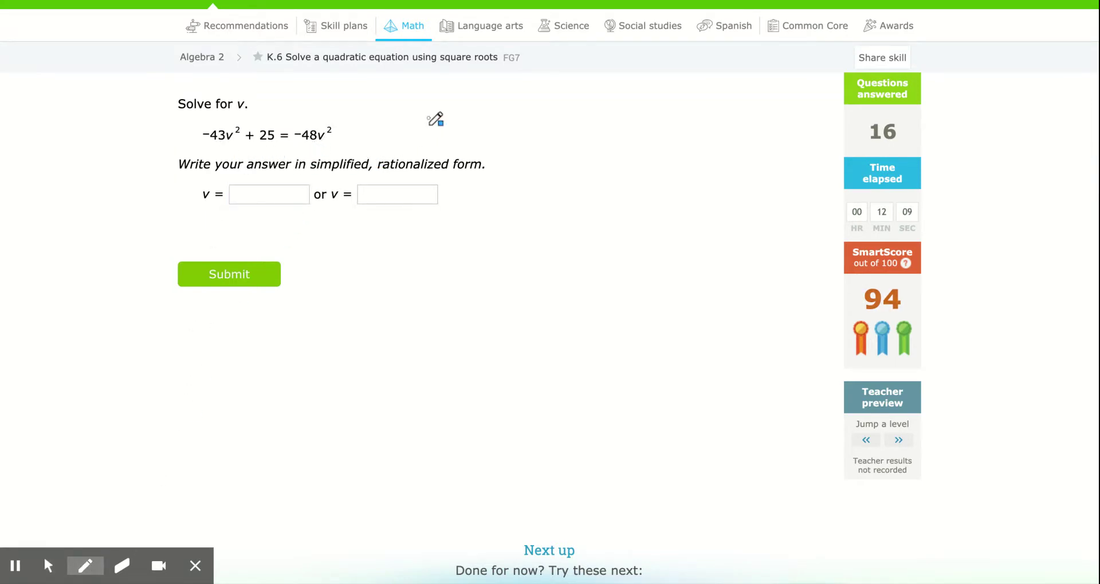
pyautogui.moveTo(440, 113)
pyautogui.mouseDown()
pyautogui.moveTo(459, 112)
pyautogui.moveTo(434, 138)
pyautogui.moveTo(488, 110)
pyautogui.moveTo(531, 133)
pyautogui.moveTo(566, 129)
pyautogui.mouseUp()
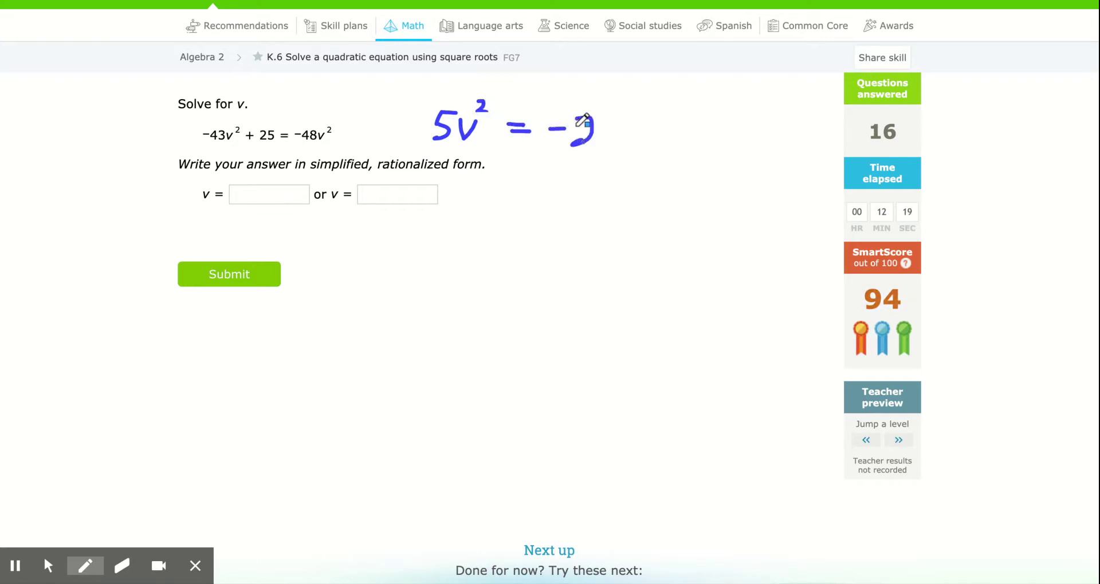
pyautogui.moveTo(628, 116)
pyautogui.mouseDown()
pyautogui.moveTo(599, 133)
pyautogui.moveTo(608, 146)
pyautogui.mouseUp()
pyautogui.moveTo(478, 227); pyautogui.dragTo(541, 226)
pyautogui.moveTo(529, 235)
pyautogui.mouseDown()
pyautogui.moveTo(596, 225)
pyautogui.moveTo(586, 243)
pyautogui.moveTo(599, 219)
pyautogui.moveTo(629, 220)
pyautogui.mouseUp()
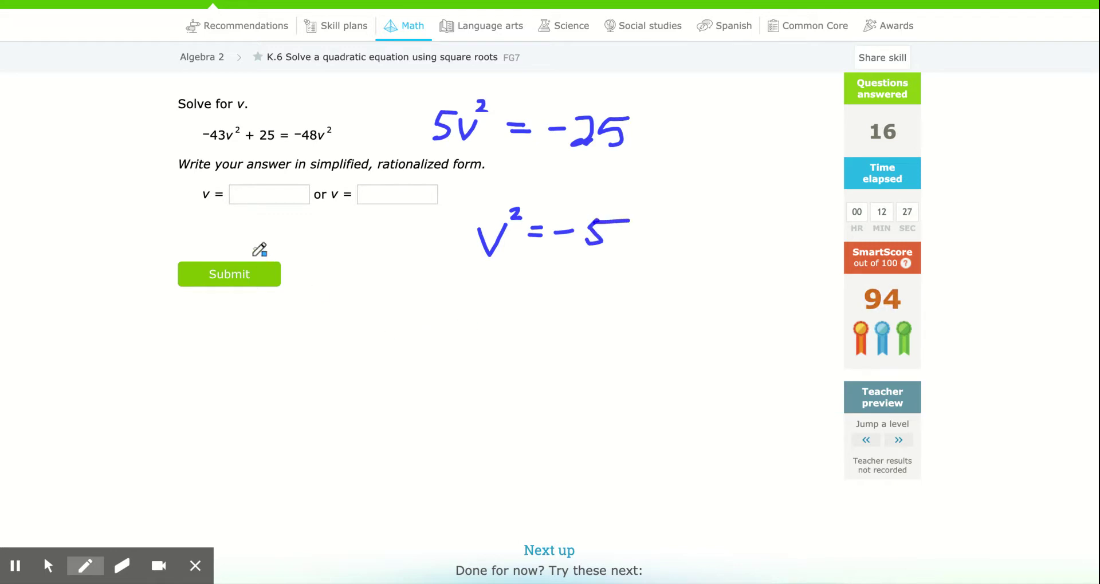
pyautogui.click(48, 566)
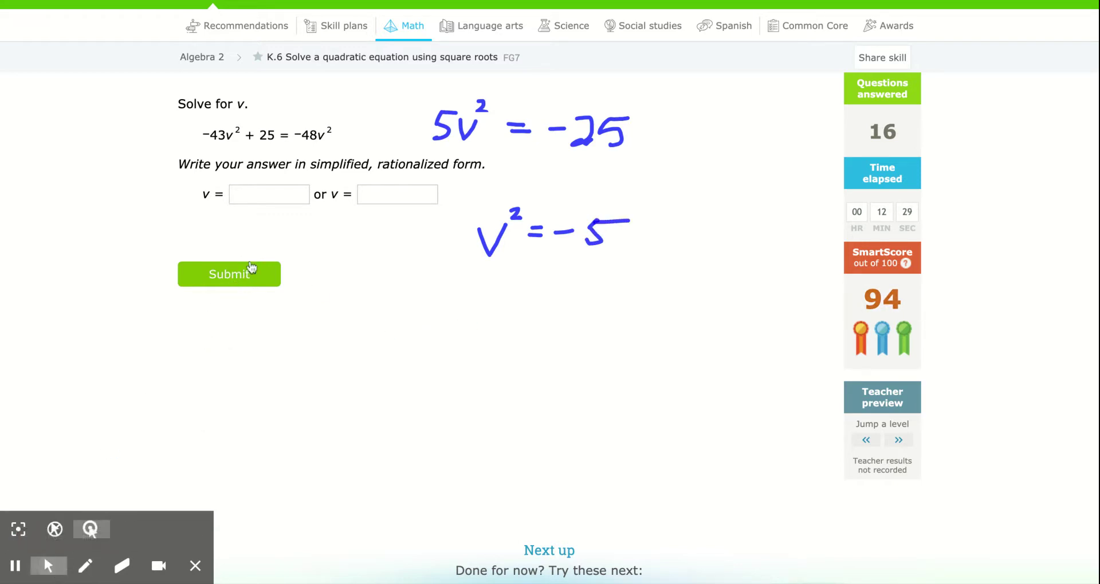
# Enter v = i√5 and −i√5 with the √ keypad button and submit
pyautogui.click(250, 192)
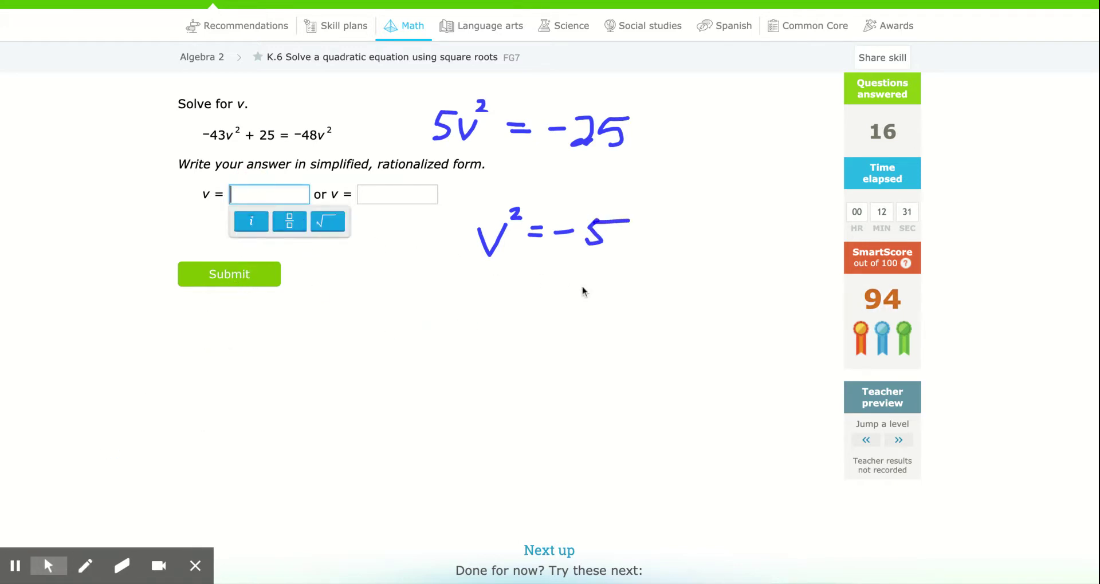
pyautogui.write('i')
pyautogui.click(329, 223)
pyautogui.write('5')
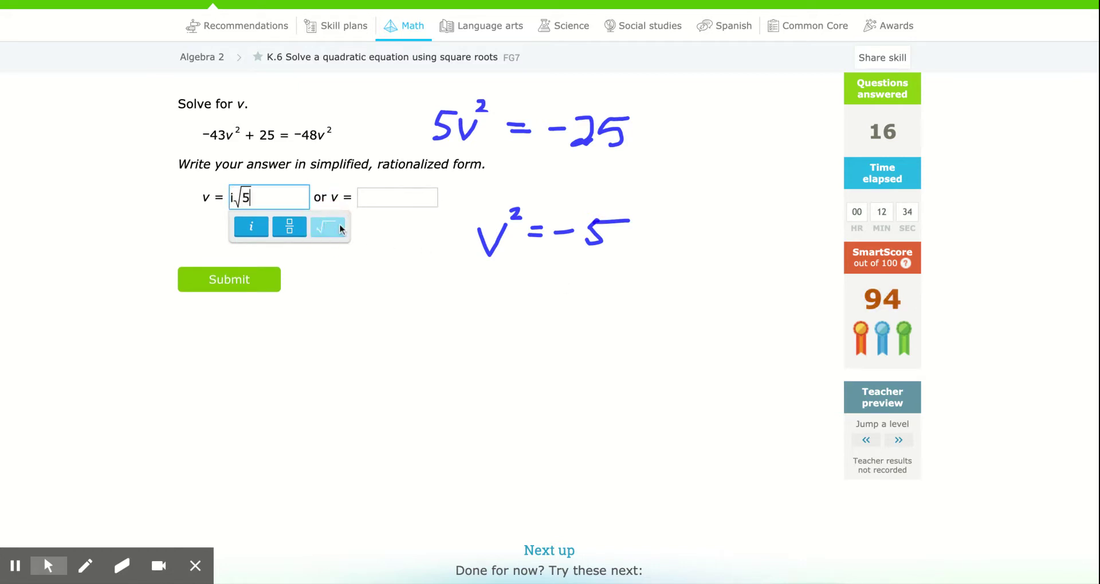
pyautogui.click(377, 197)
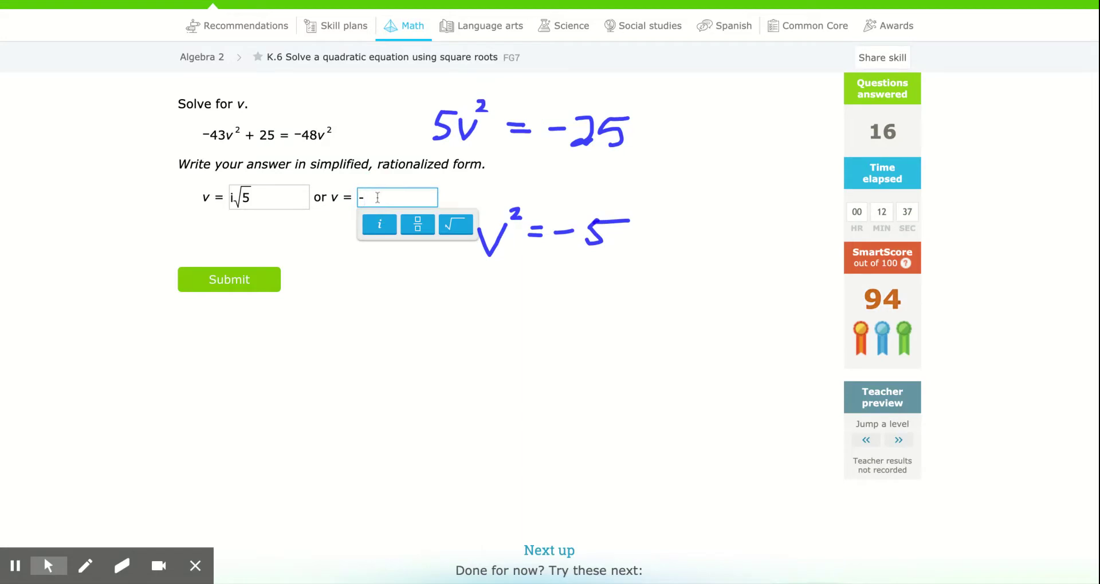
pyautogui.write('-i')
pyautogui.click(456, 224)
pyautogui.write('5')
pyautogui.click(243, 279)
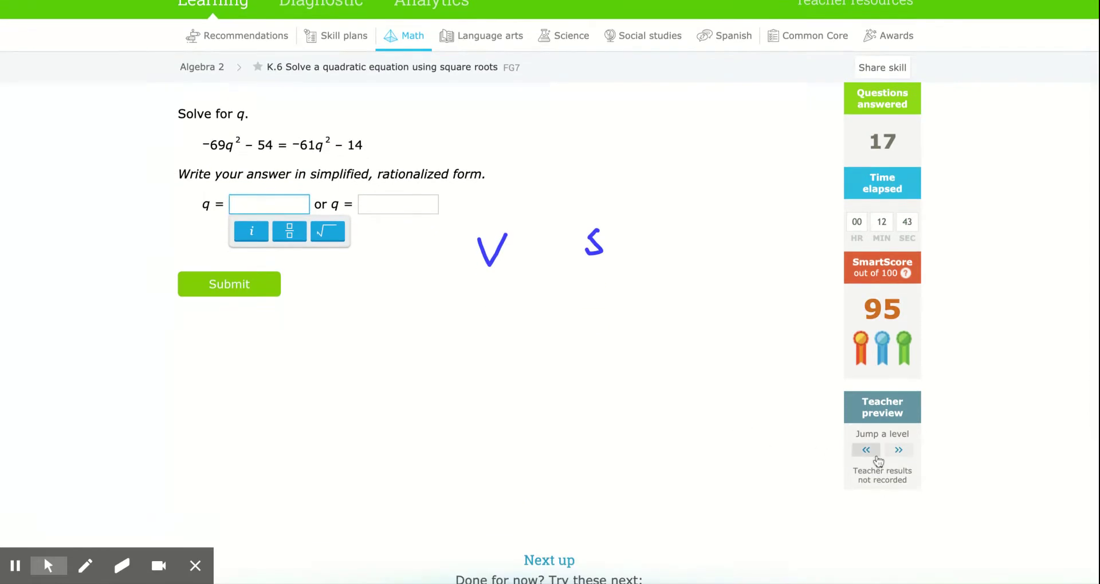
# Jump a level and draw a pen arrow marking the 3i solution
pyautogui.click(905, 453)
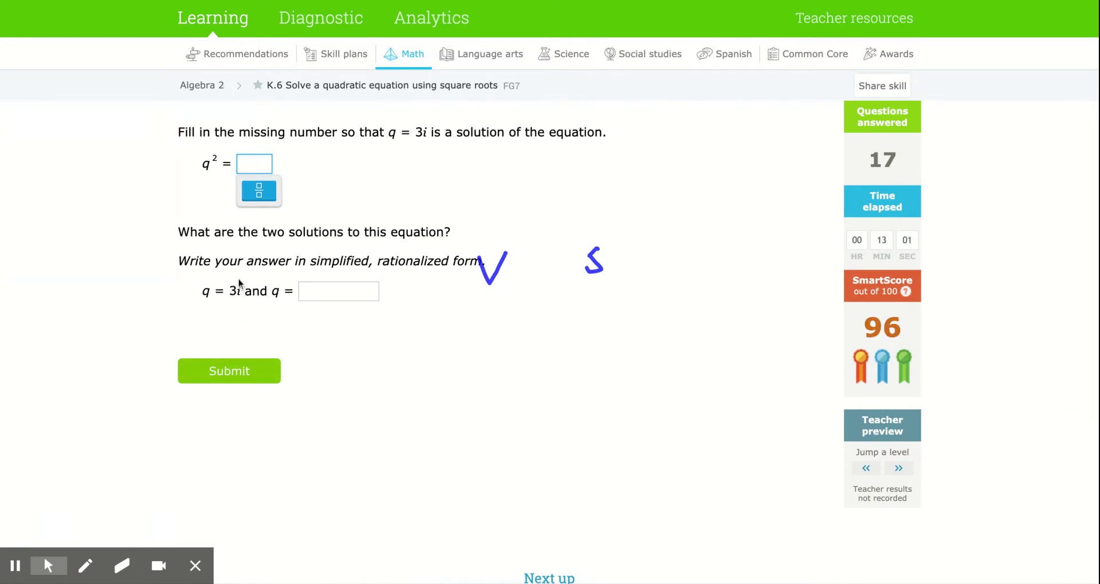
pyautogui.click(86, 566)
pyautogui.moveTo(243, 313)
pyautogui.mouseDown()
pyautogui.moveTo(249, 334)
pyautogui.moveTo(236, 305)
pyautogui.moveTo(246, 309)
pyautogui.mouseUp()
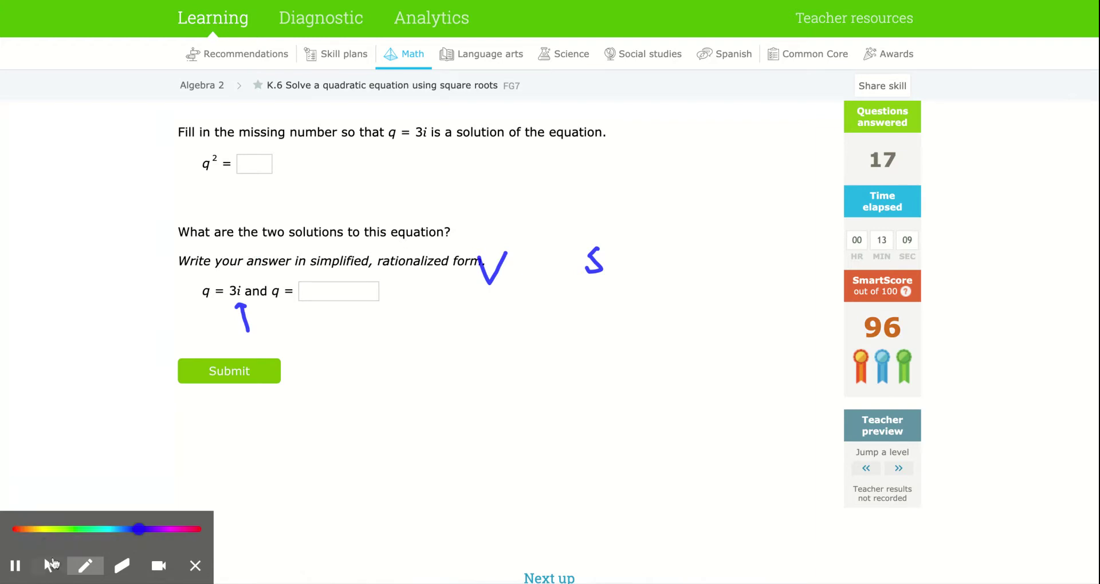
pyautogui.click(52, 565)
# Fill in q² = −9 and the second solution −3i, then submit
pyautogui.click(268, 164)
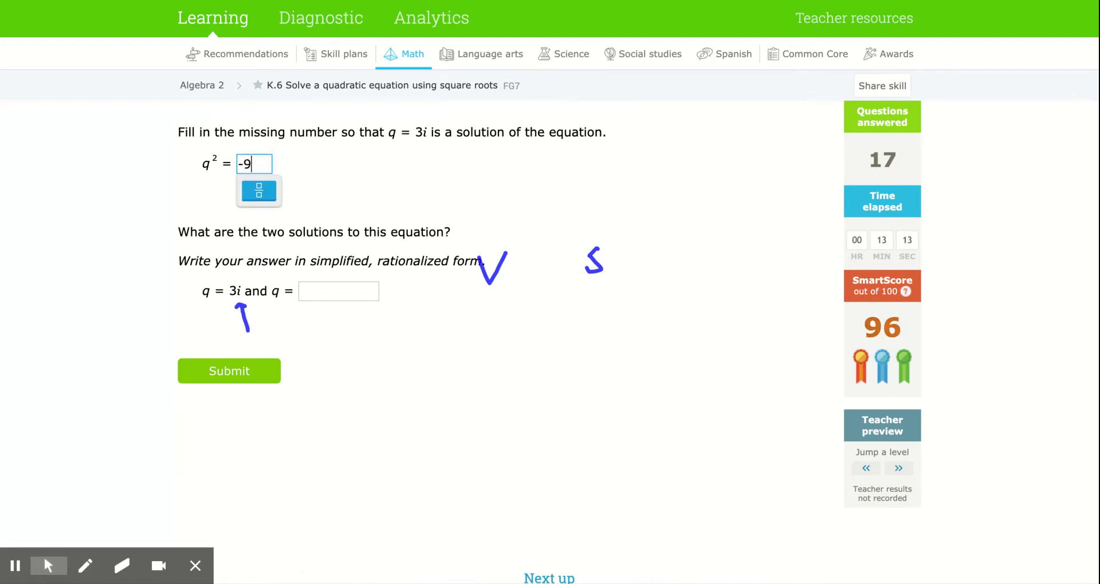
pyautogui.click(340, 292)
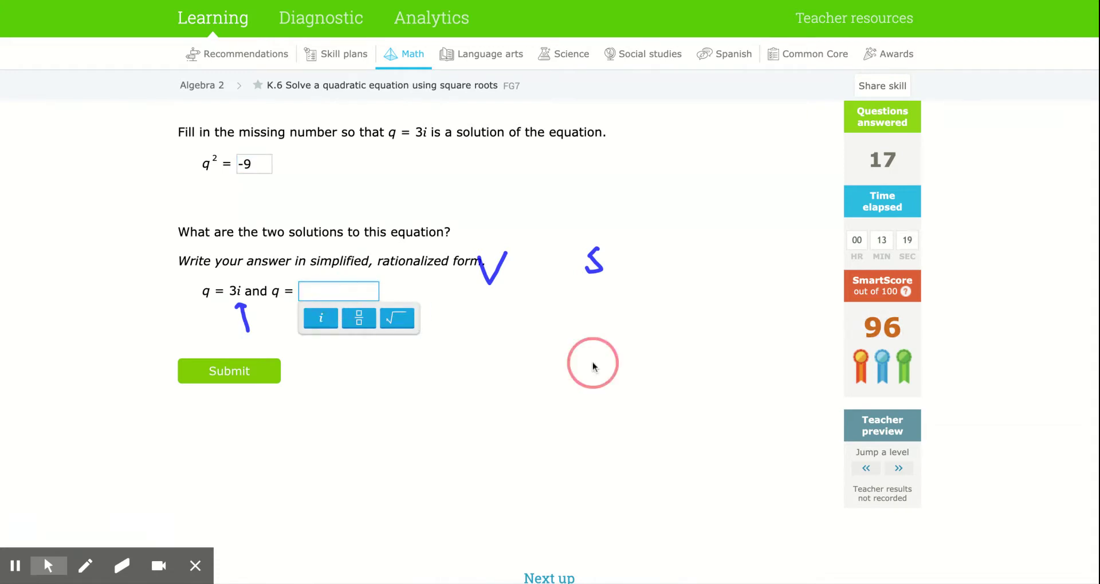
pyautogui.moveTo(48, 566)
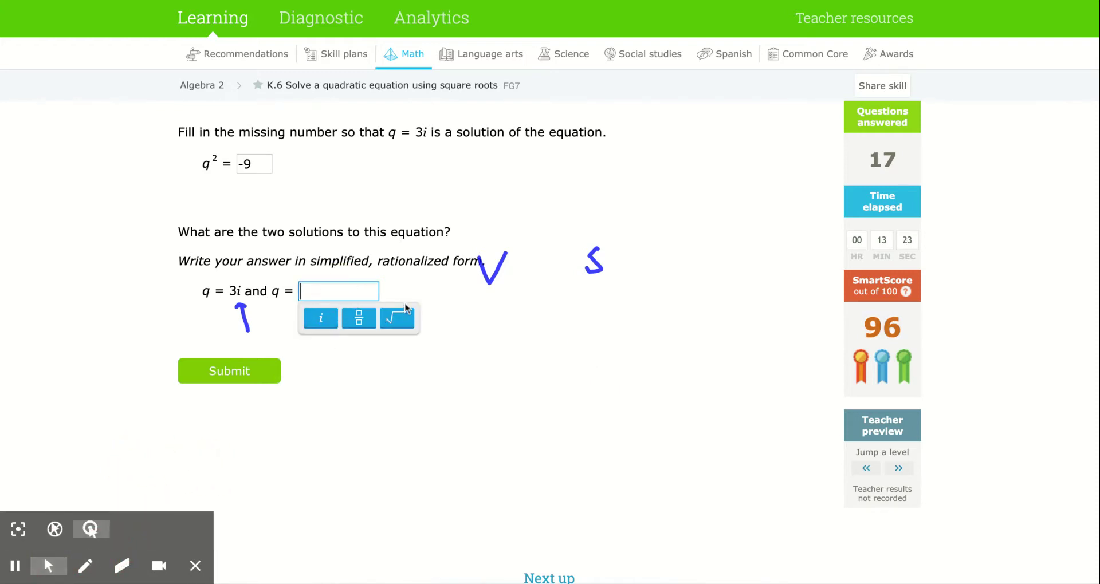
pyautogui.write('3i')
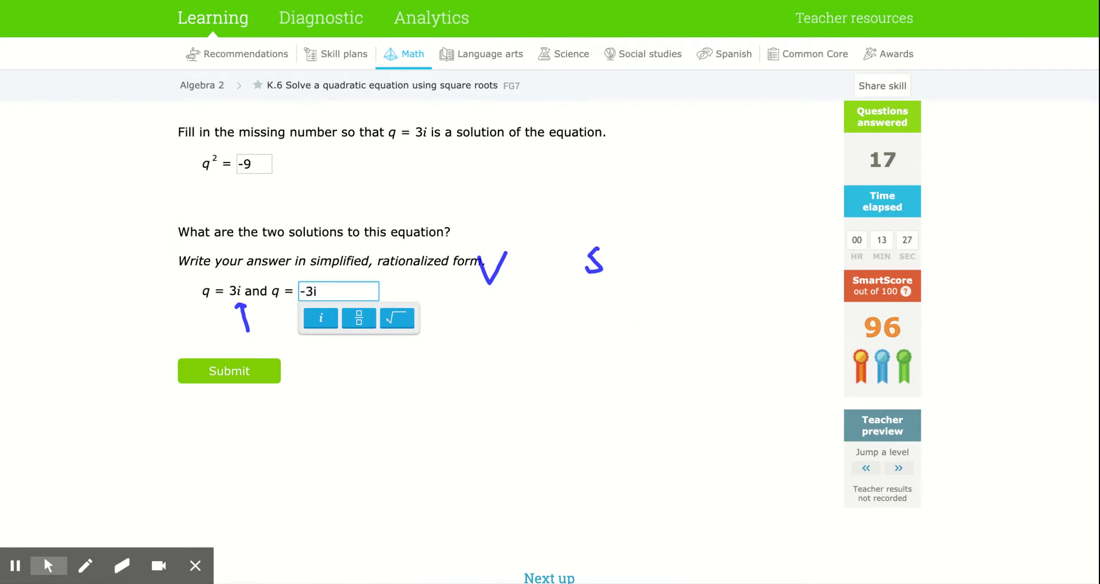
pyautogui.click(241, 373)
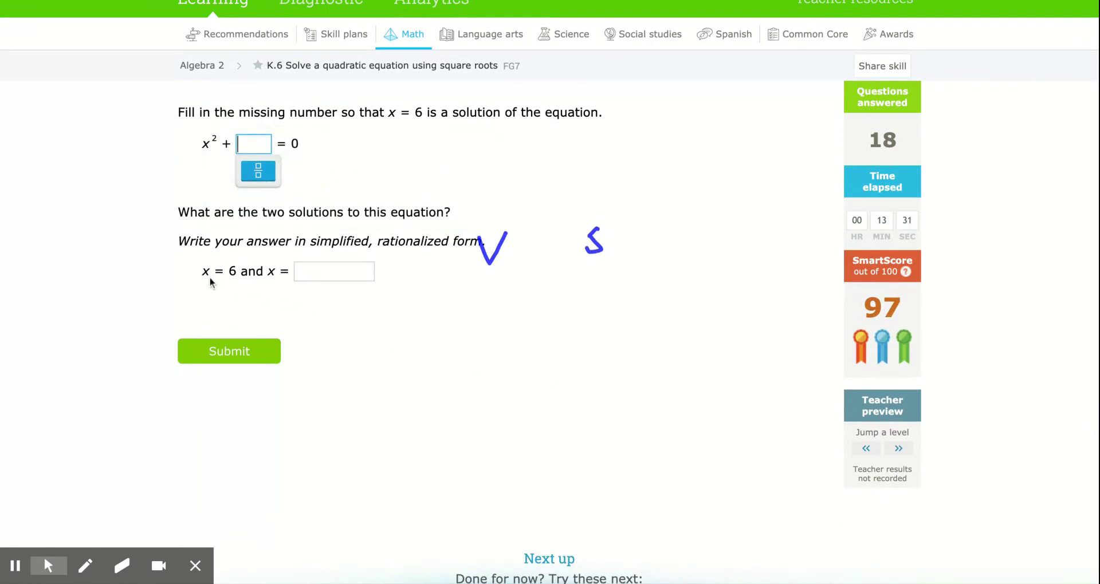
# Enter x = −6 and −36 in the x² box for the x = 6 question, then submit
pyautogui.click(329, 275)
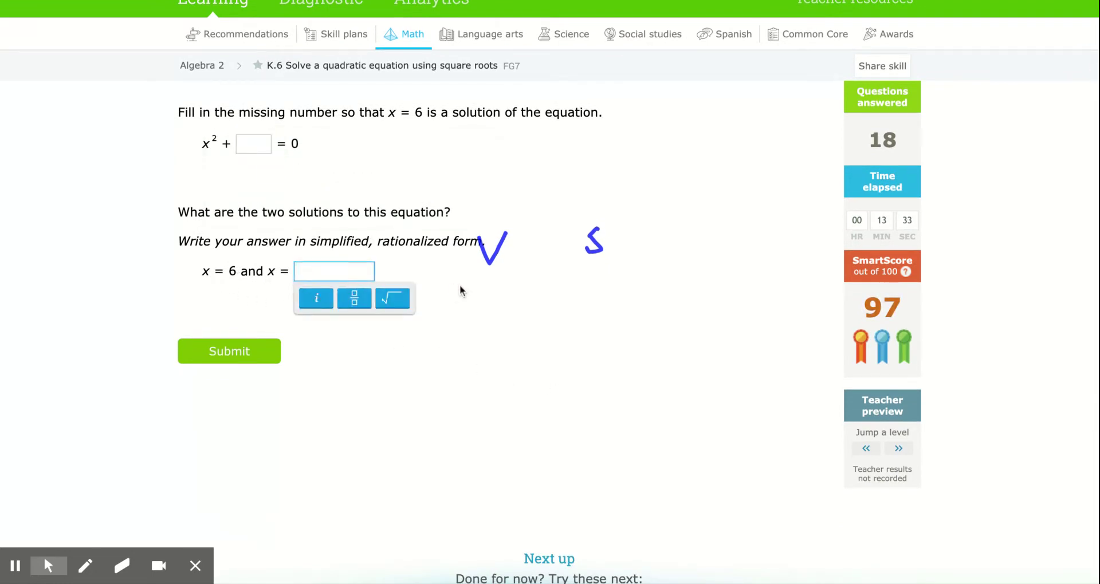
pyautogui.click(246, 145)
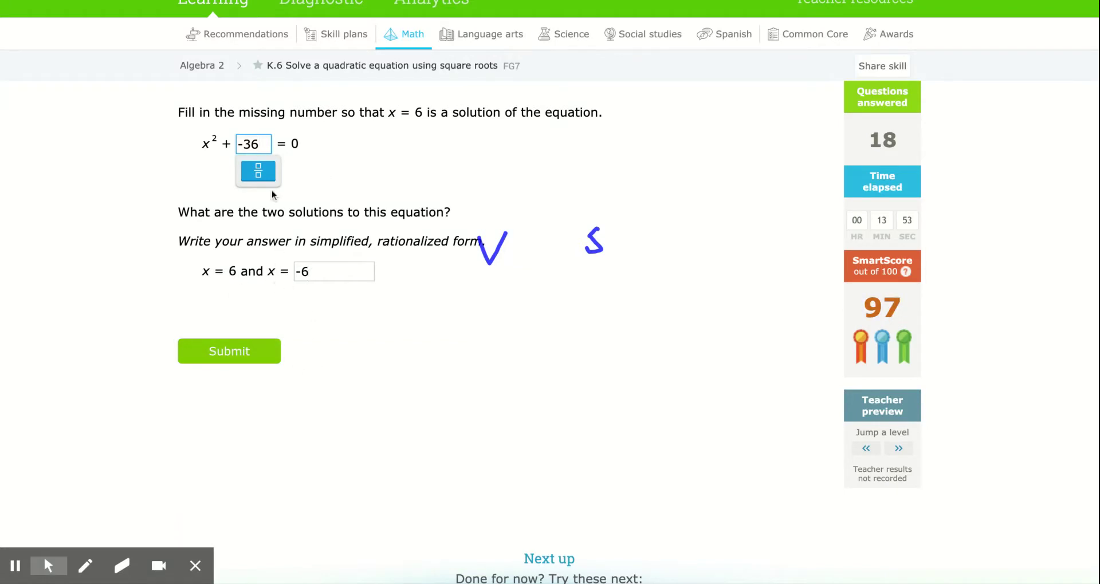
pyautogui.click(241, 351)
pyautogui.scroll(-3, 401, 403)
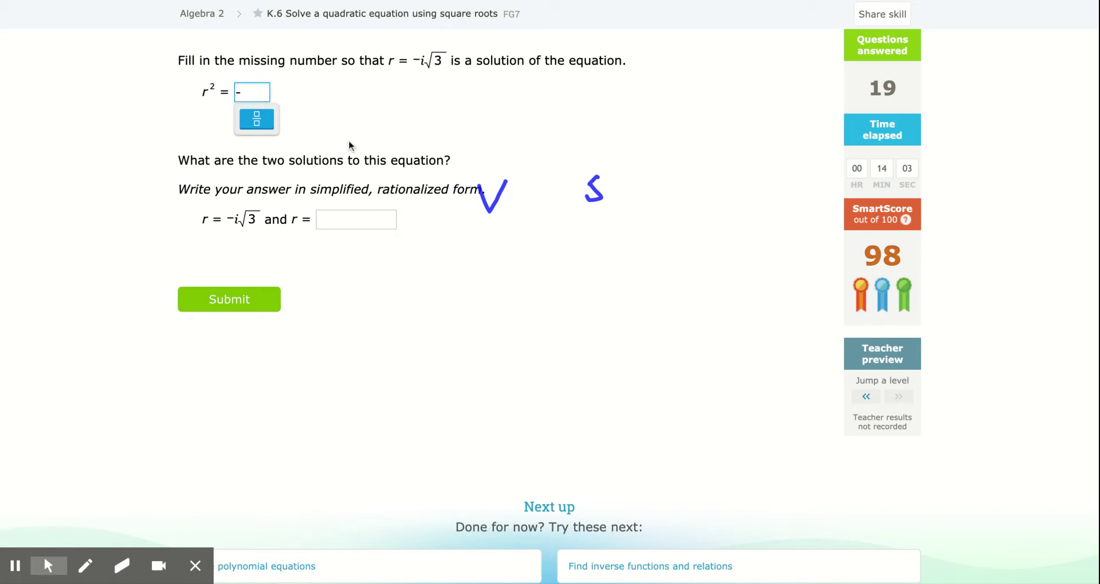
# Enter i√3 as the second r solution and submit the r question
pyautogui.click(332, 224)
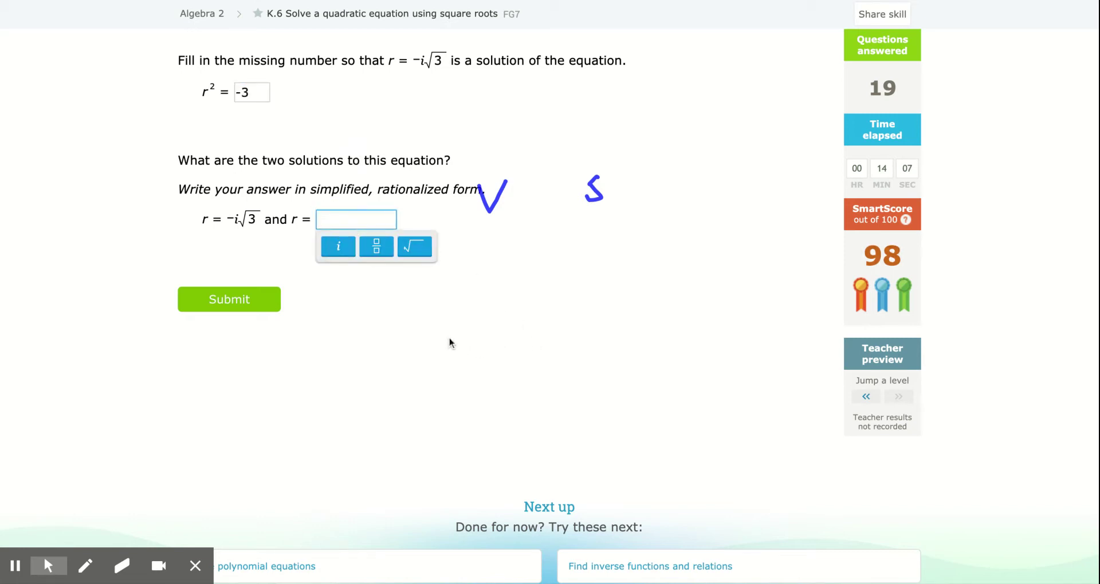
pyautogui.write('i')
pyautogui.click(414, 248)
pyautogui.write('3')
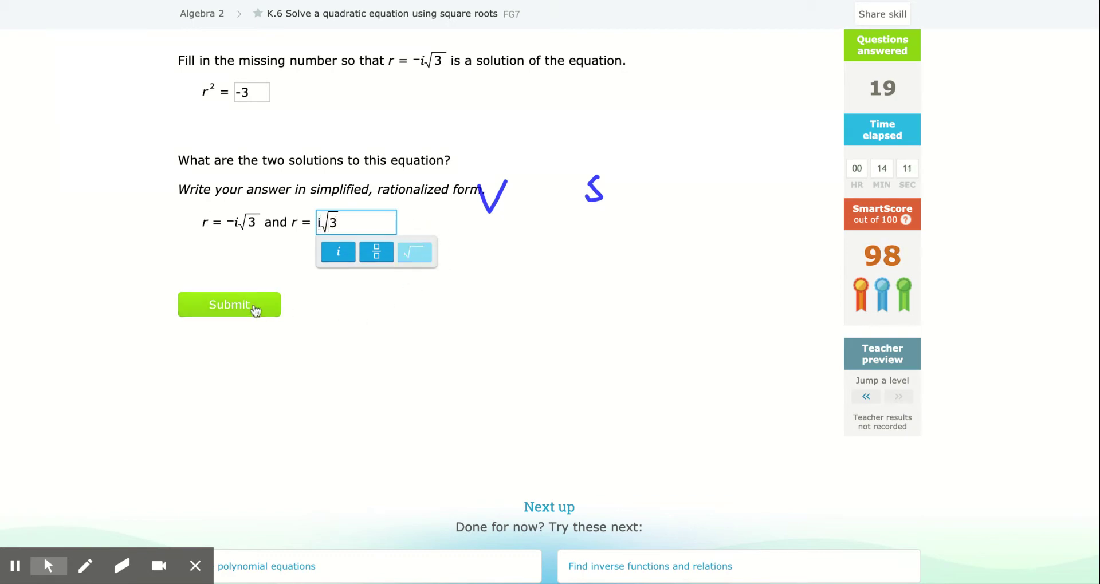
pyautogui.click(227, 307)
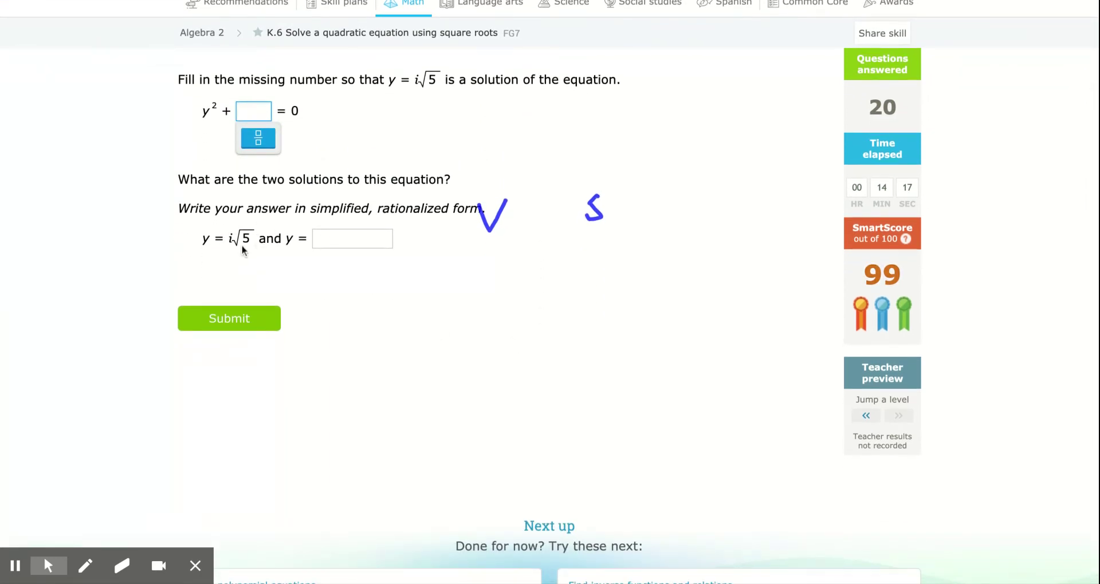
# On the next question, start the second y solution with -i
pyautogui.scroll(-1, 318, 209)
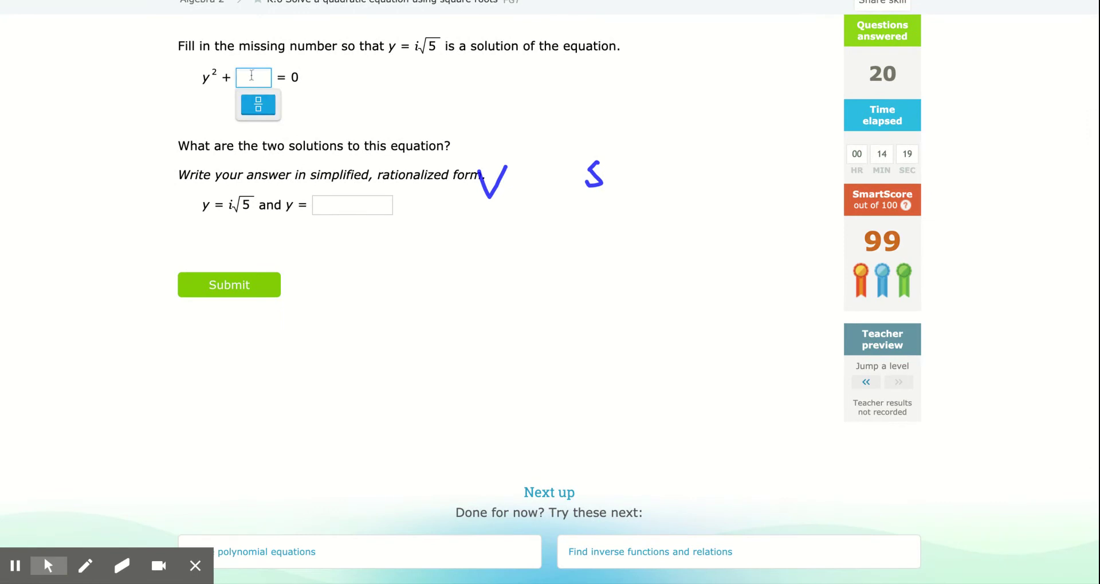
pyautogui.click(360, 201)
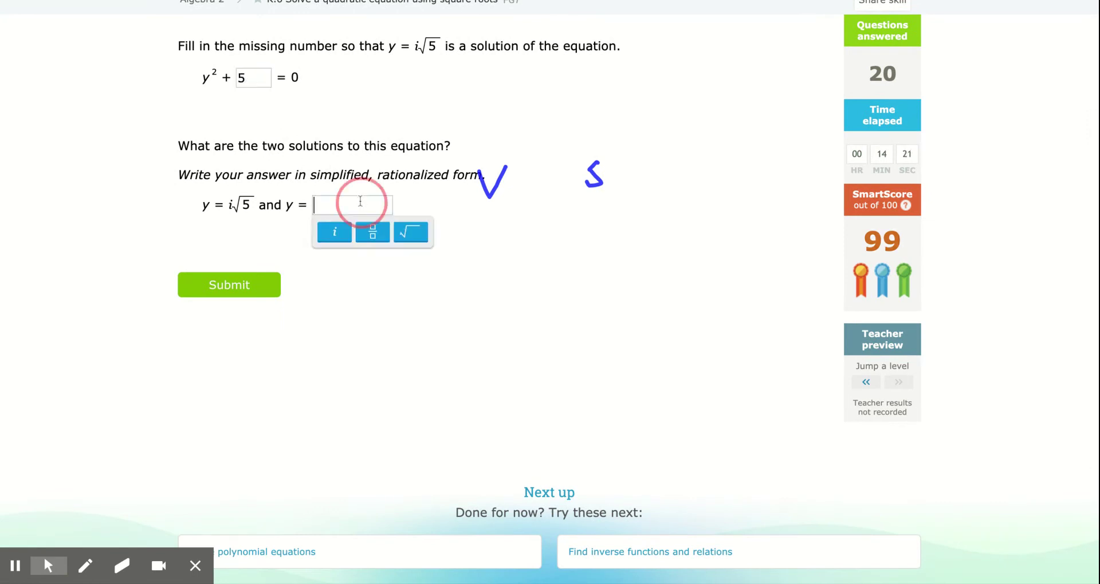
pyautogui.write('-')
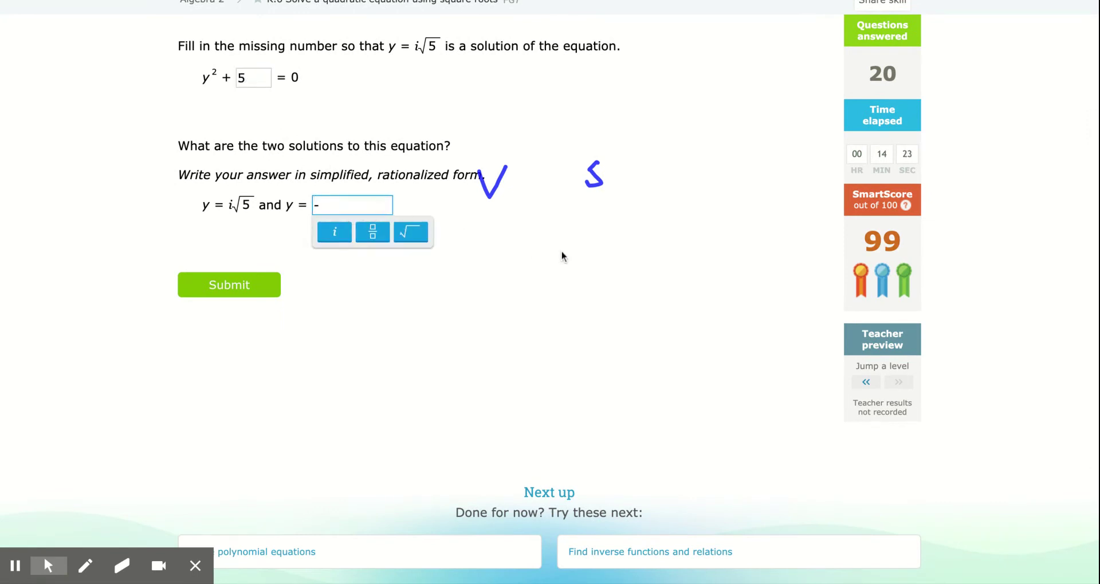